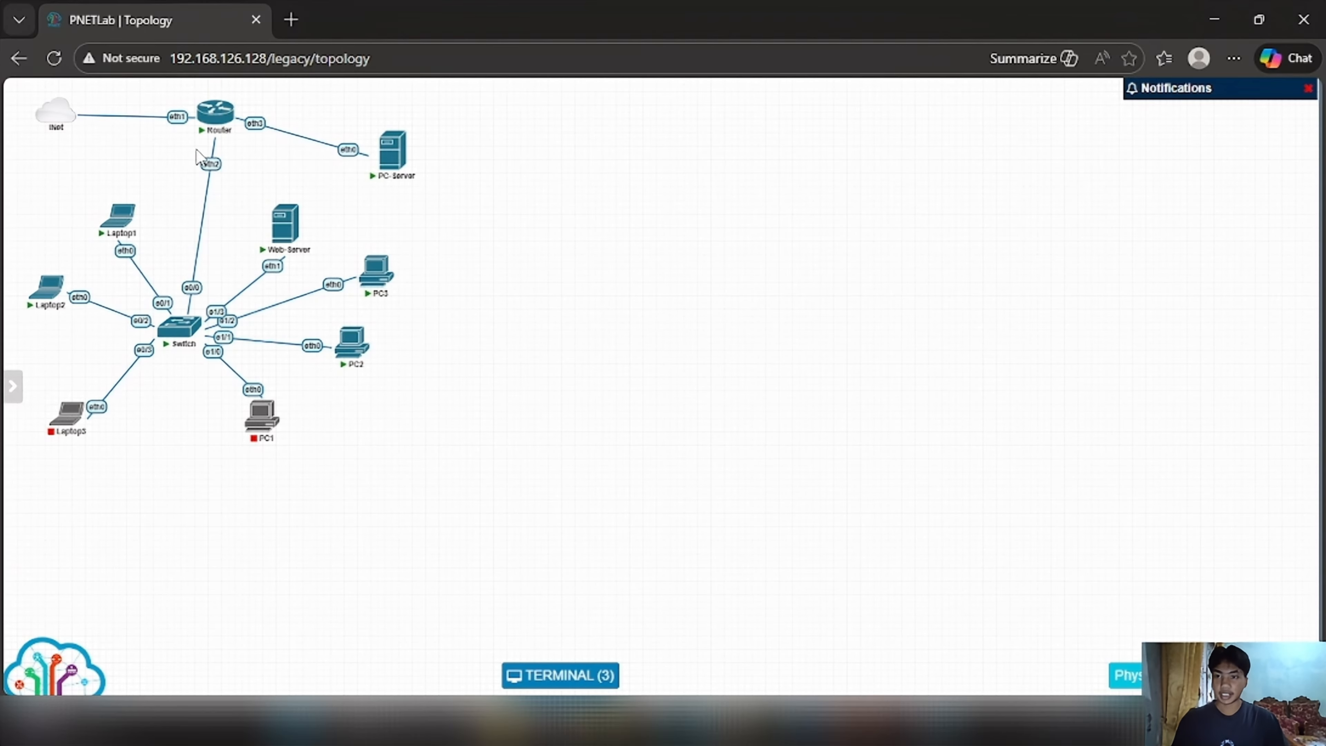
# Step: Switch to the router's WinBox session and open the firewall's NAT rules
pyautogui.moveTo(279, 242)
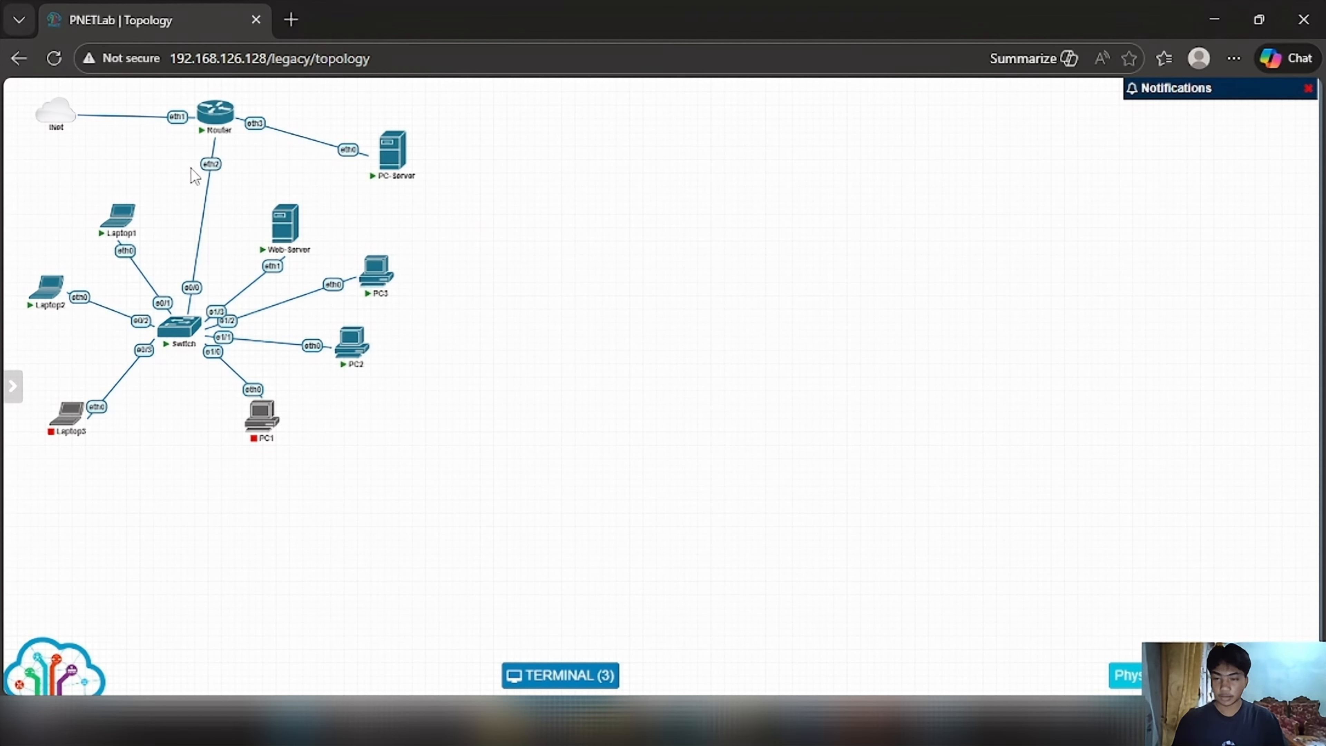
pyautogui.moveTo(213, 134)
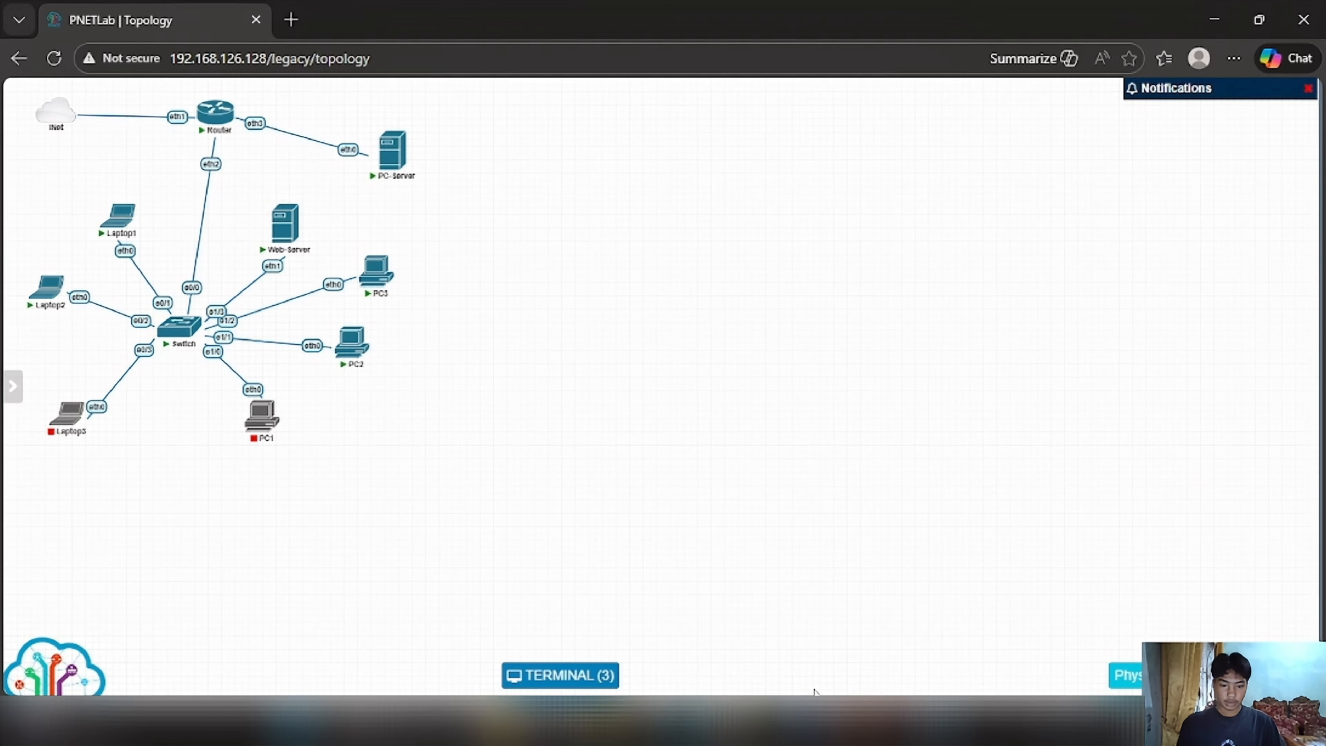
pyautogui.click(816, 718)
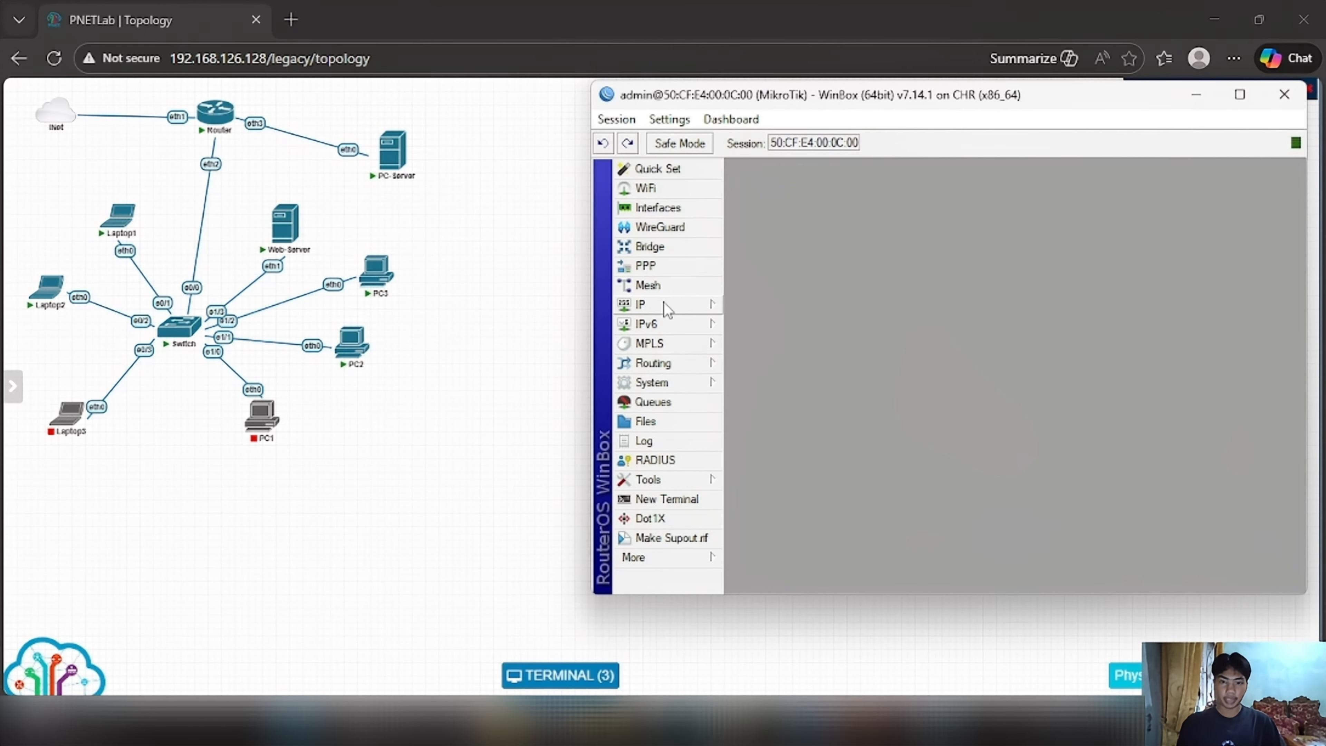
pyautogui.click(667, 307)
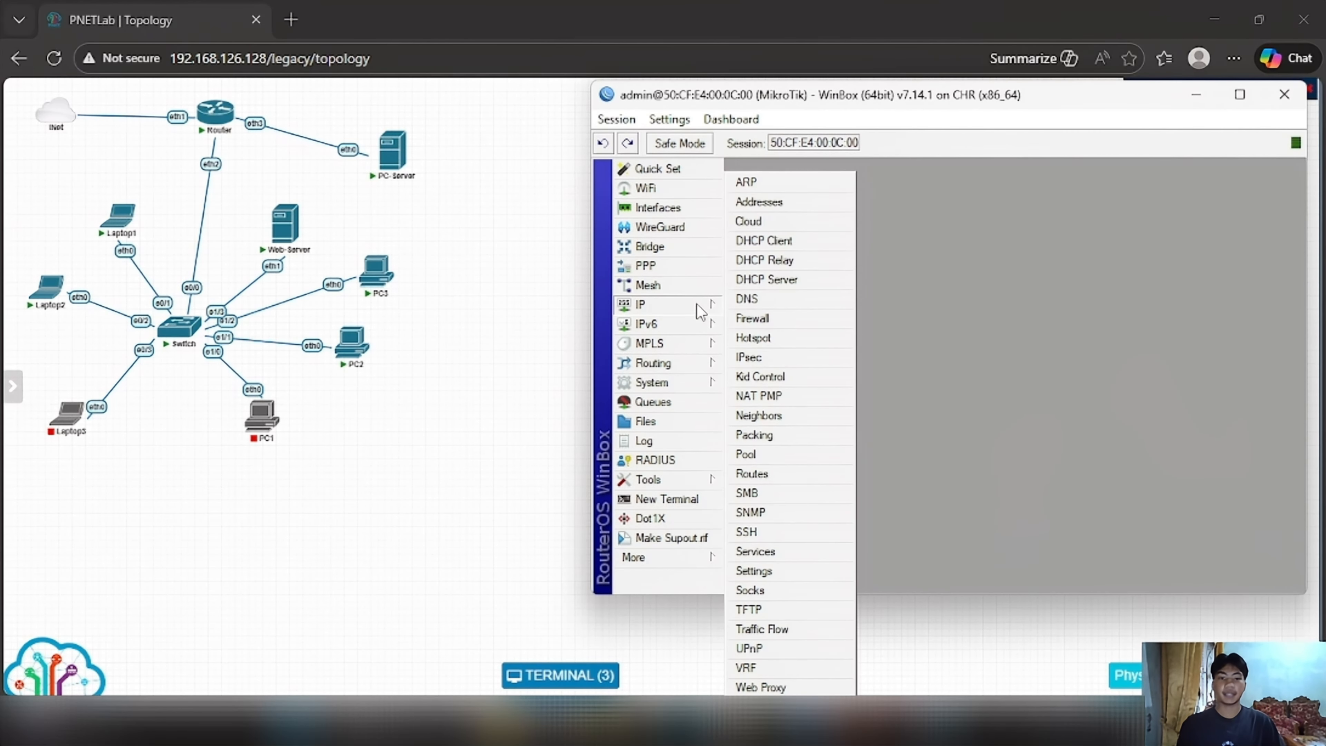
pyautogui.click(757, 318)
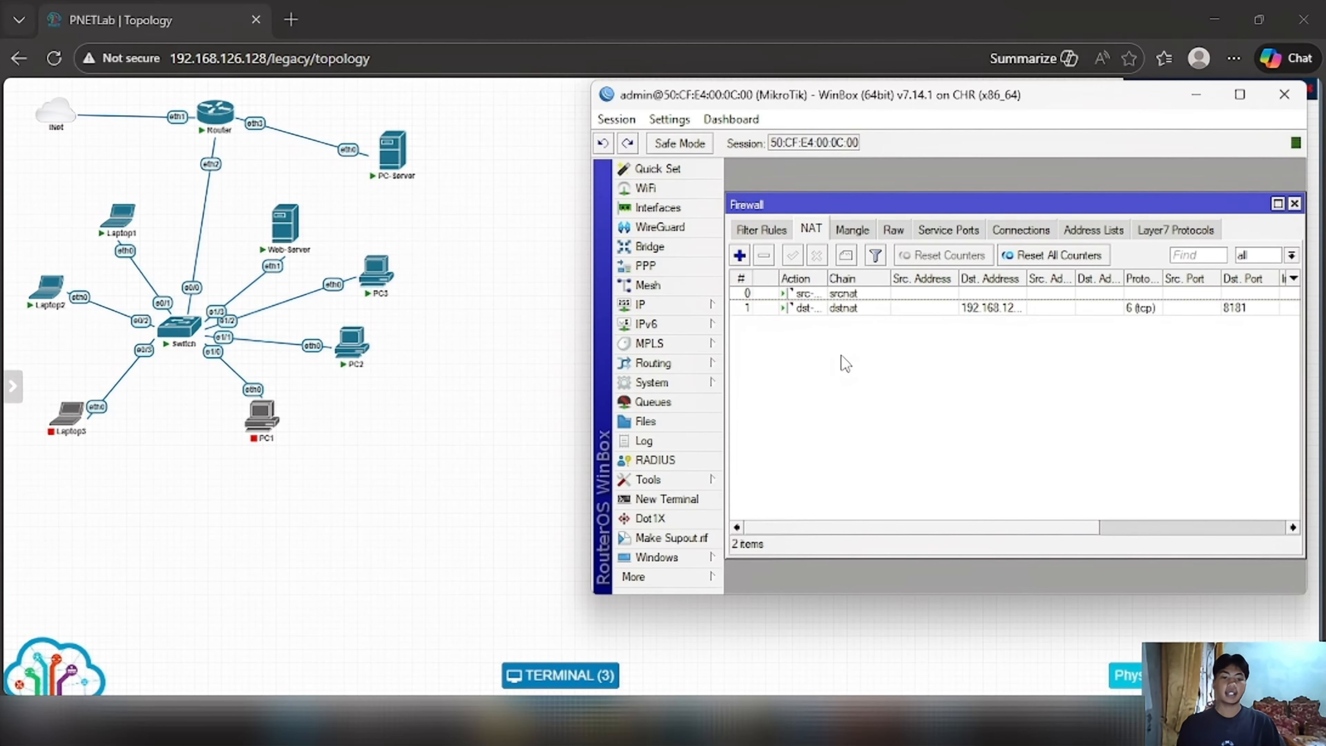
# Step: Start a new NAT rule and set its chain to dstnat
pyautogui.click(740, 255)
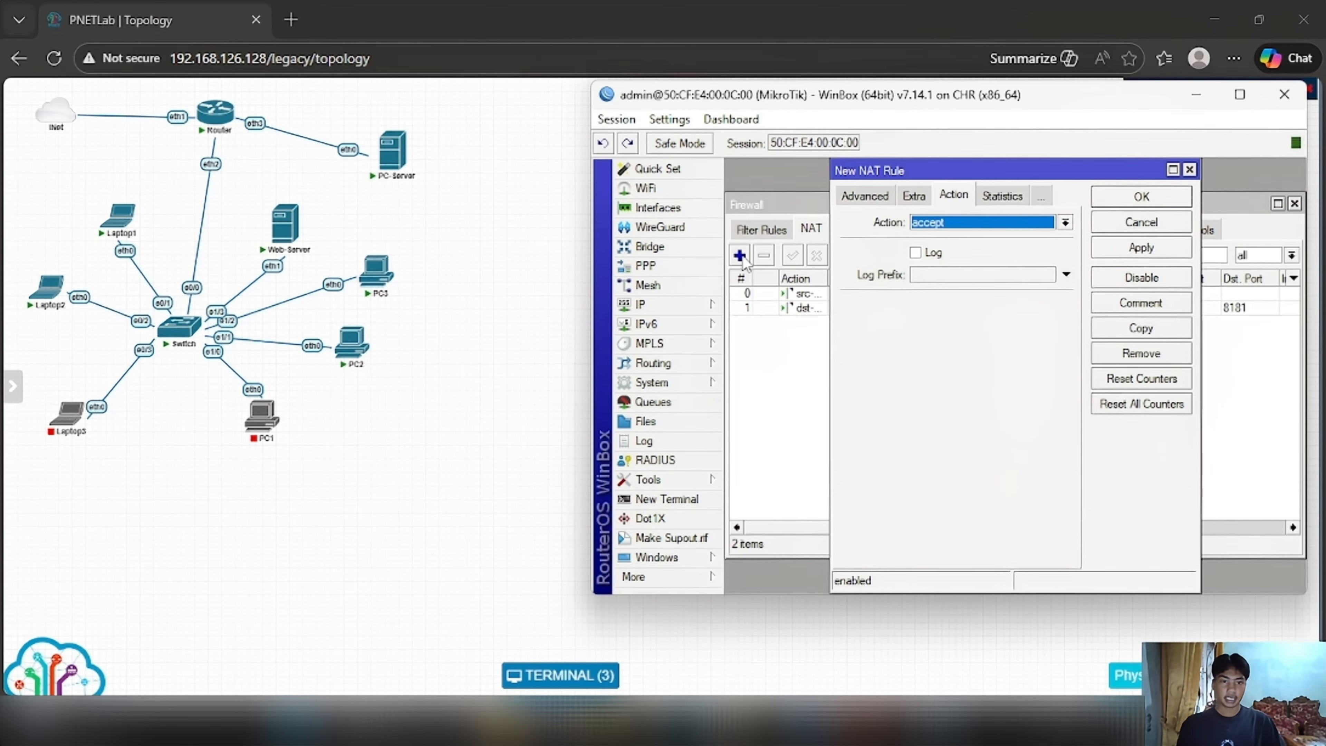
pyautogui.click(912, 197)
pyautogui.click(868, 199)
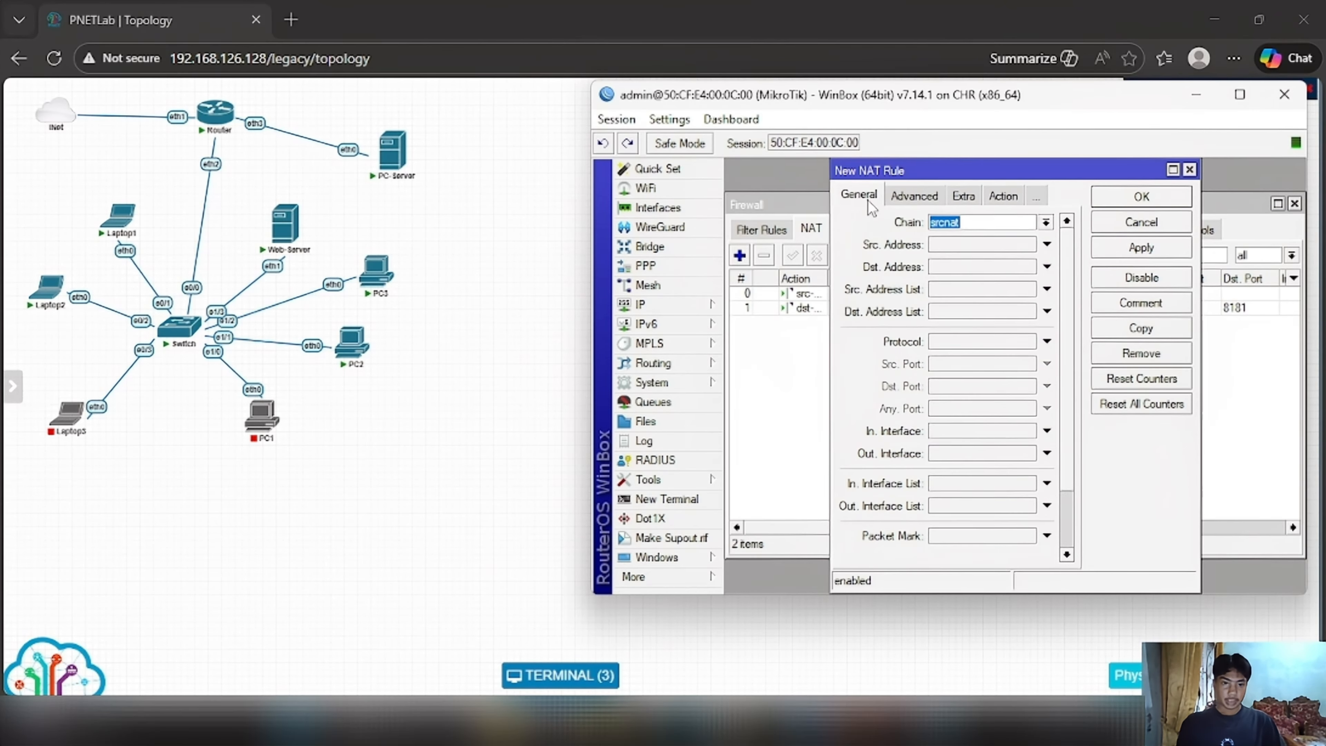
pyautogui.click(1046, 222)
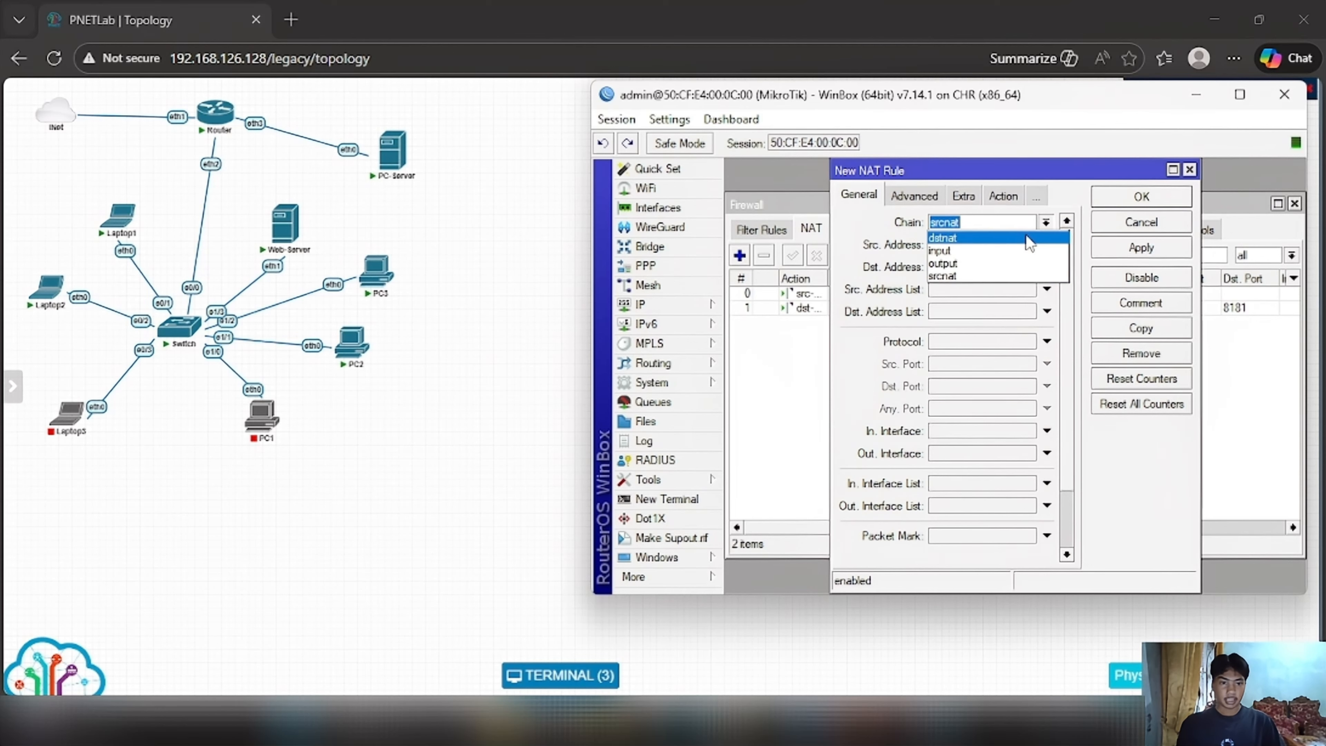
pyautogui.click(1026, 239)
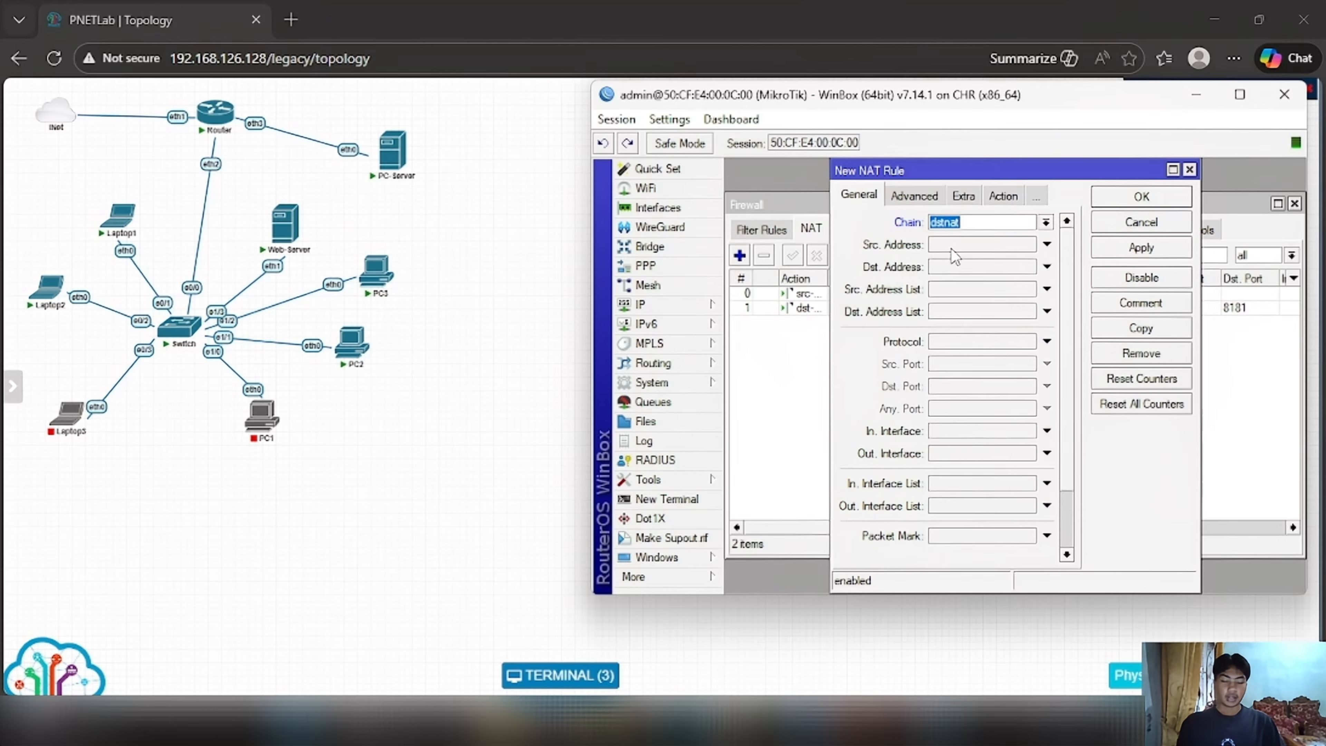
# Step: Return to the PNETLab topology, open PC2's console, and examine the DNS server in its IP settings
pyautogui.click(518, 314)
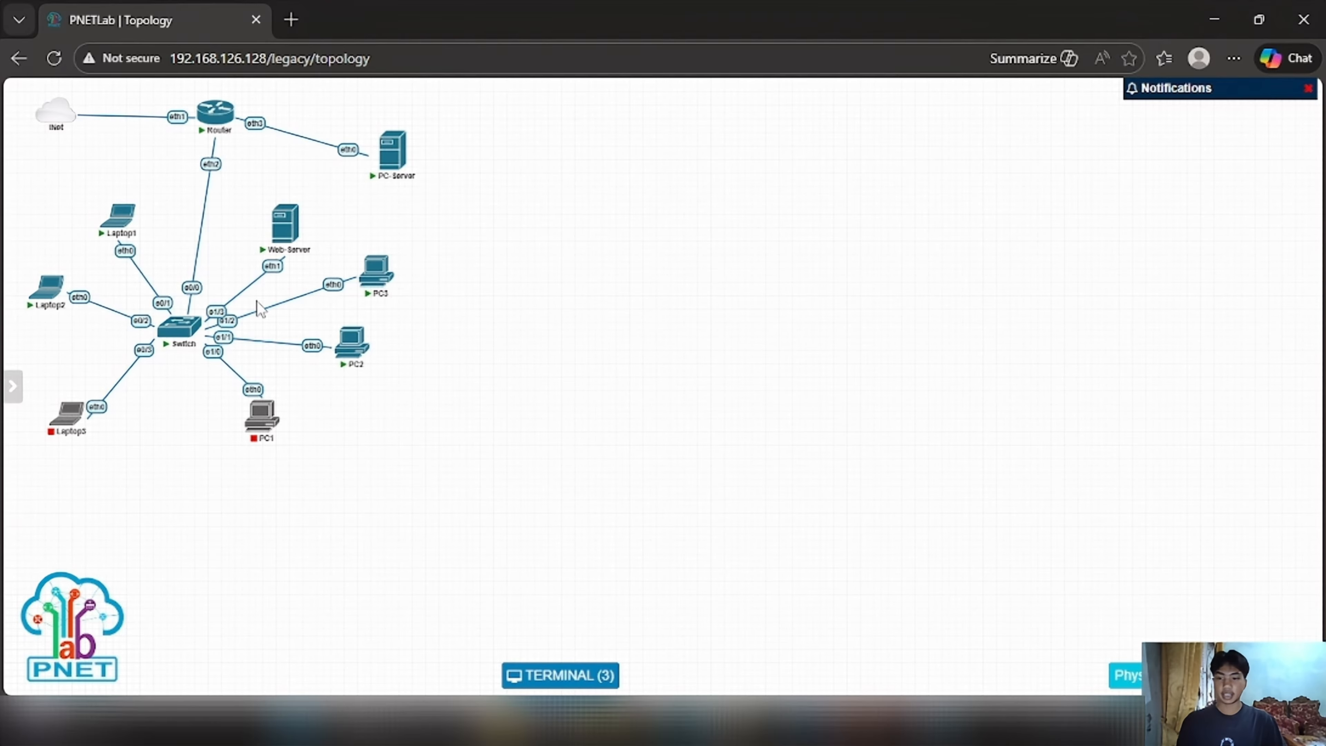
pyautogui.moveTo(306, 243)
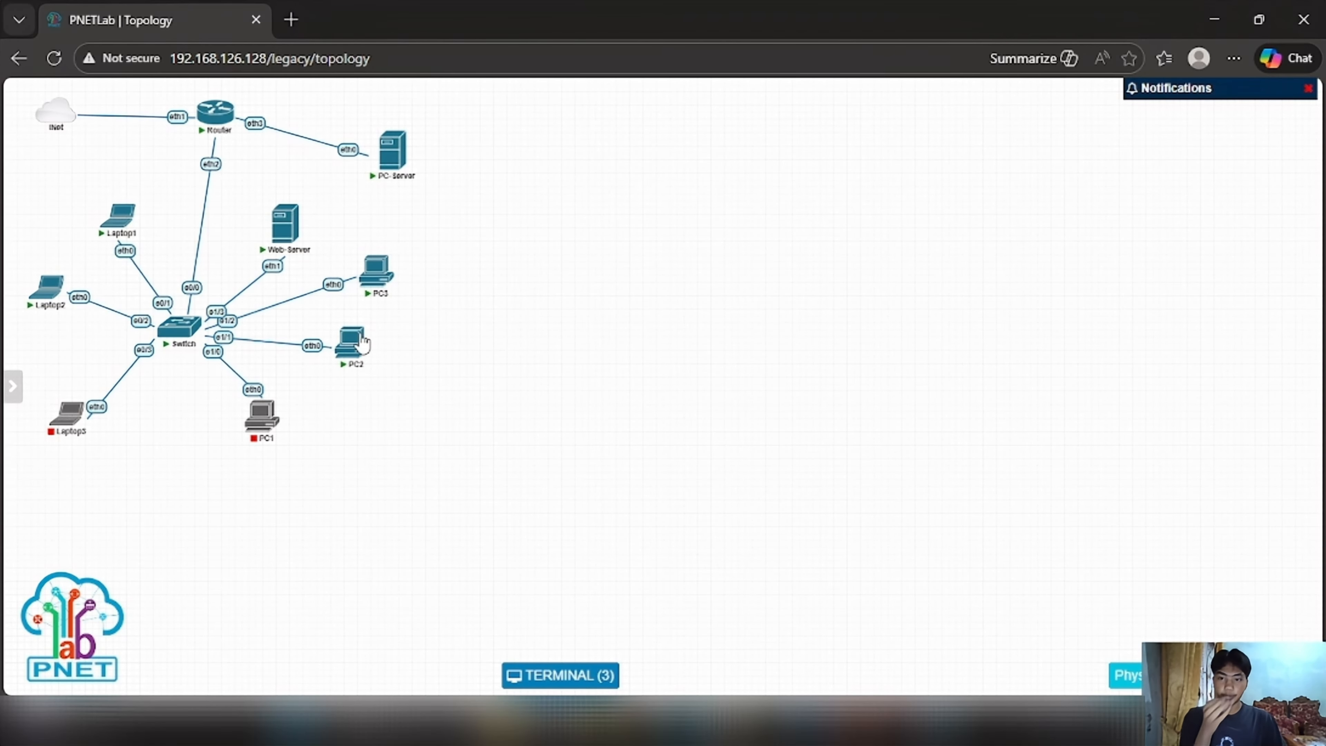
pyautogui.click(355, 351)
pyautogui.moveTo(636, 113); pyautogui.dragTo(722, 143)
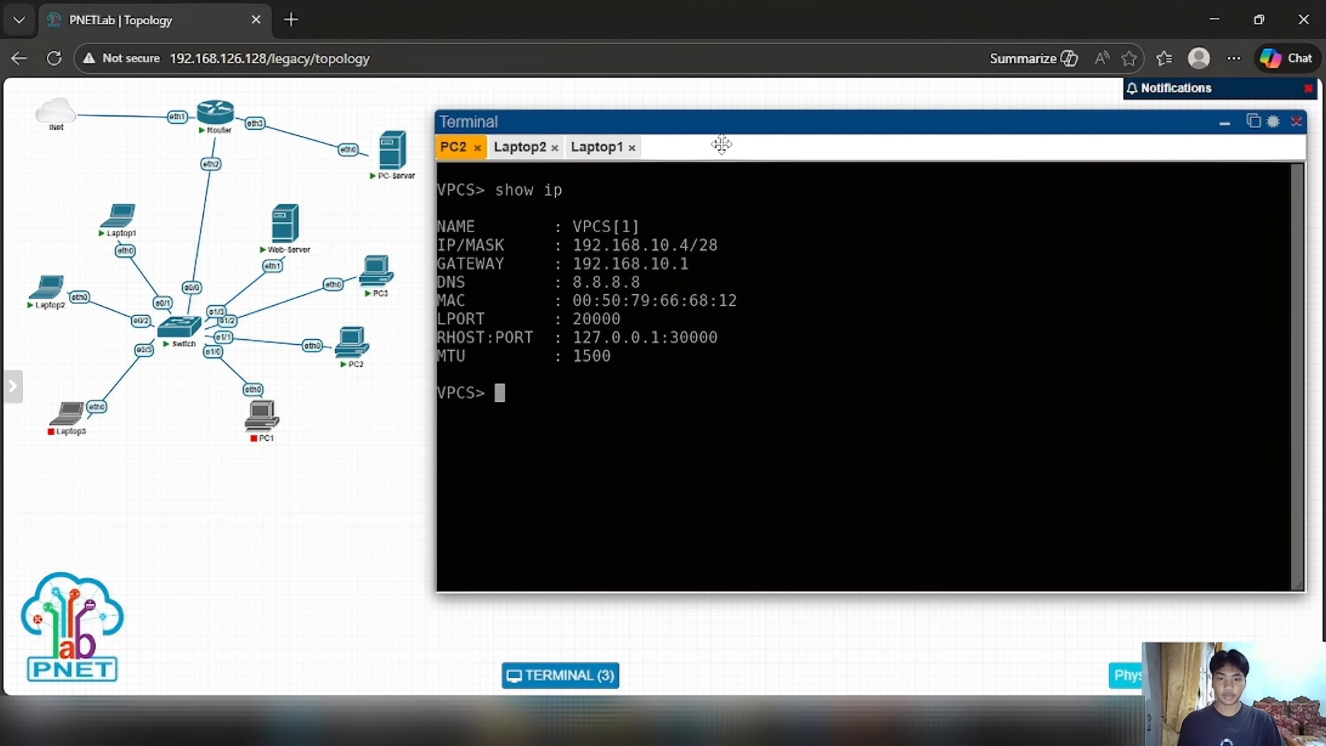
pyautogui.doubleClick(603, 285)
pyautogui.click(651, 286)
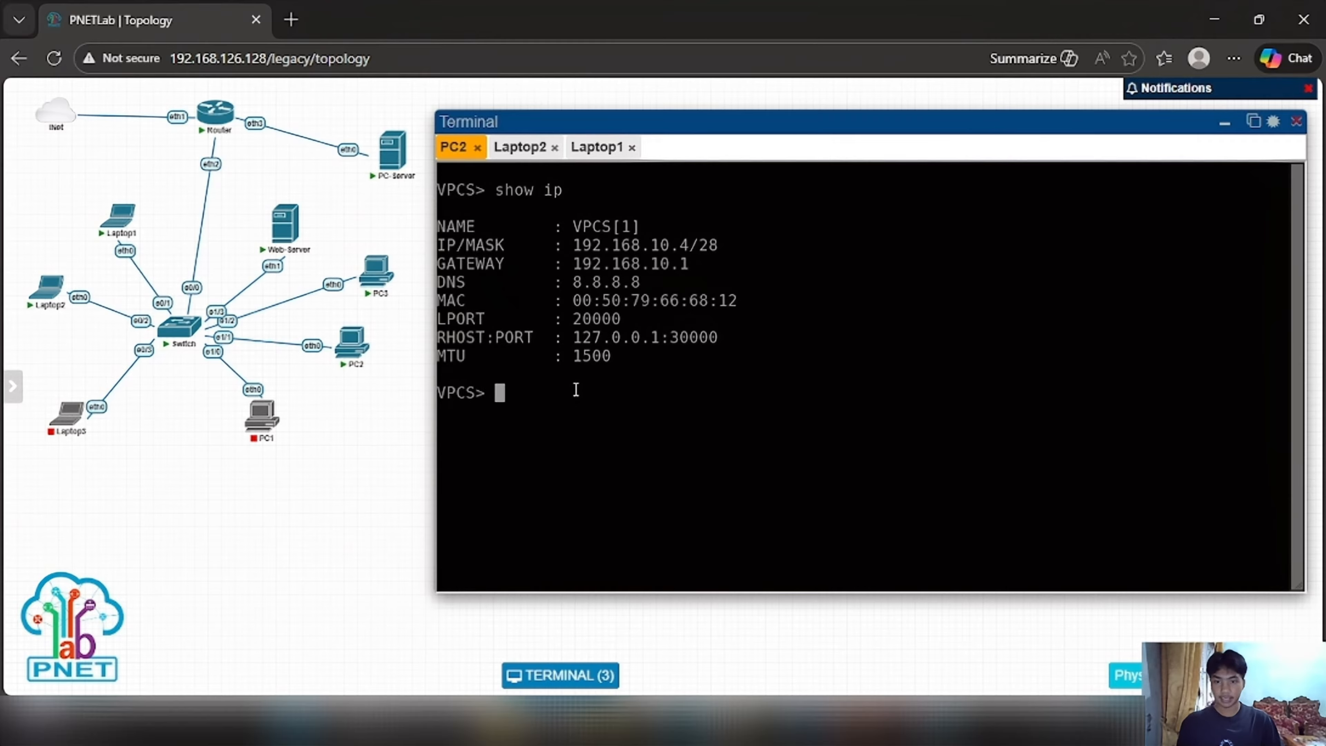
pyautogui.moveTo(577, 277); pyautogui.dragTo(641, 284)
pyautogui.click(643, 394)
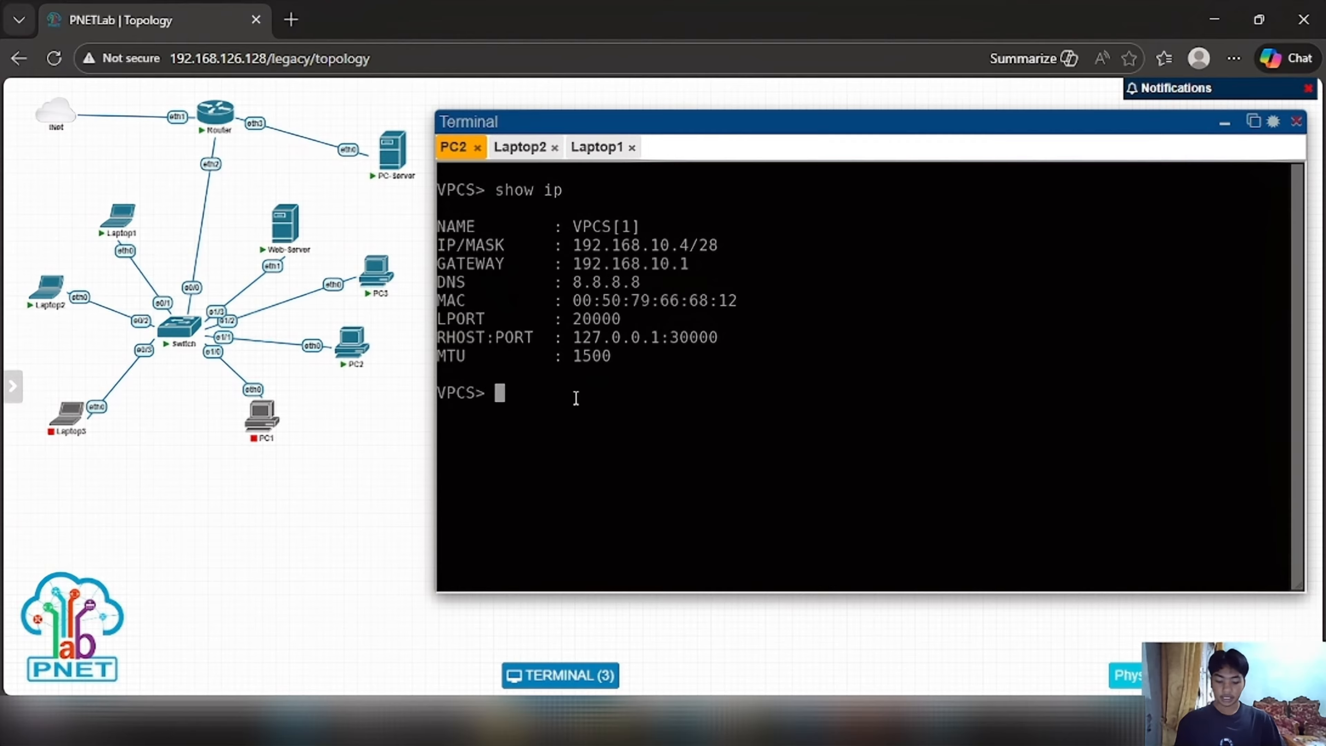
# Step: Ping server1.svr.co from PC2
pyautogui.write('ping ')
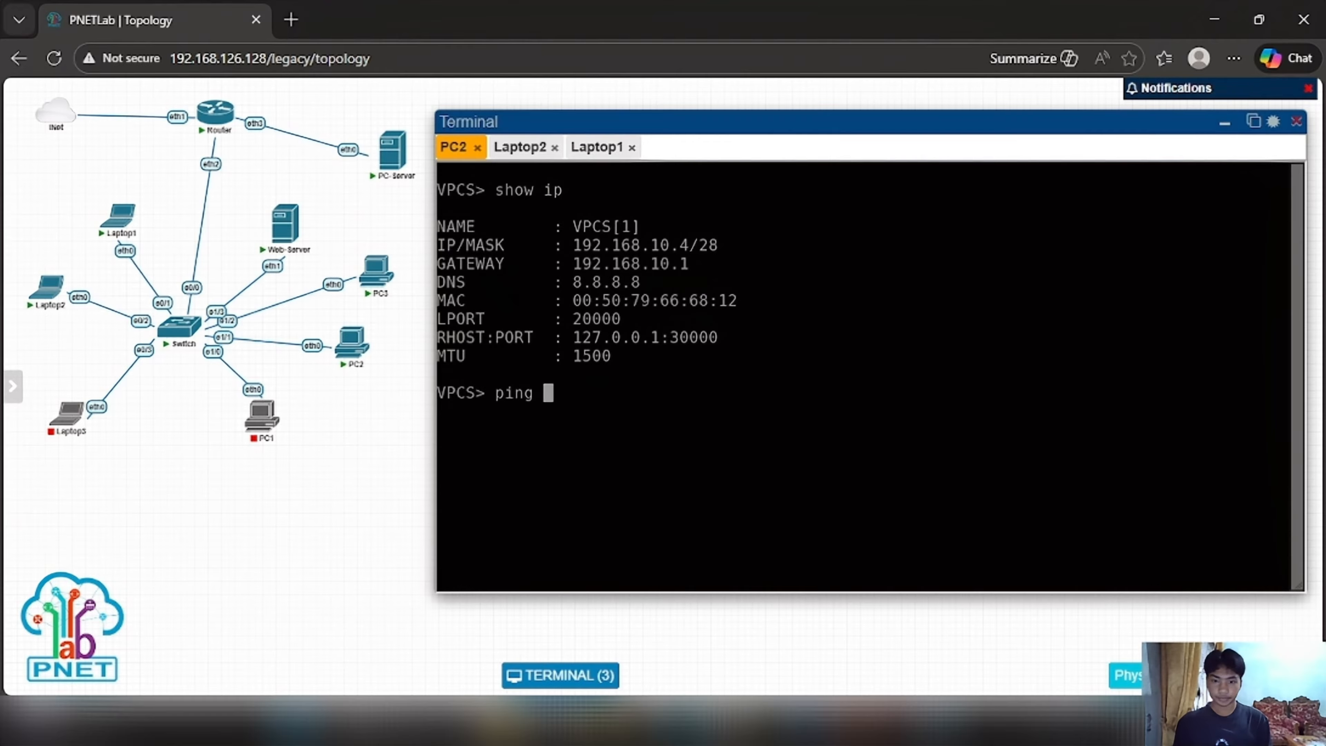
pyautogui.write('serve')
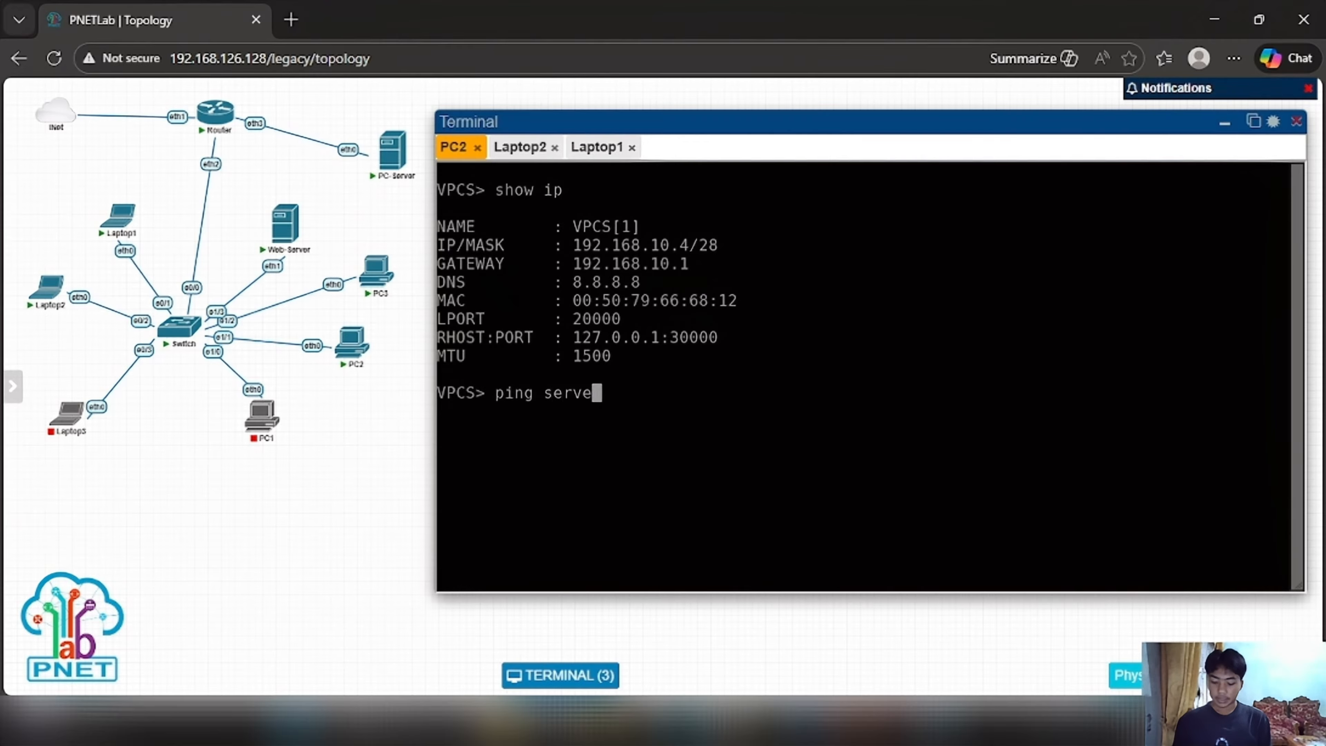
pyautogui.write('r1.svr.v')
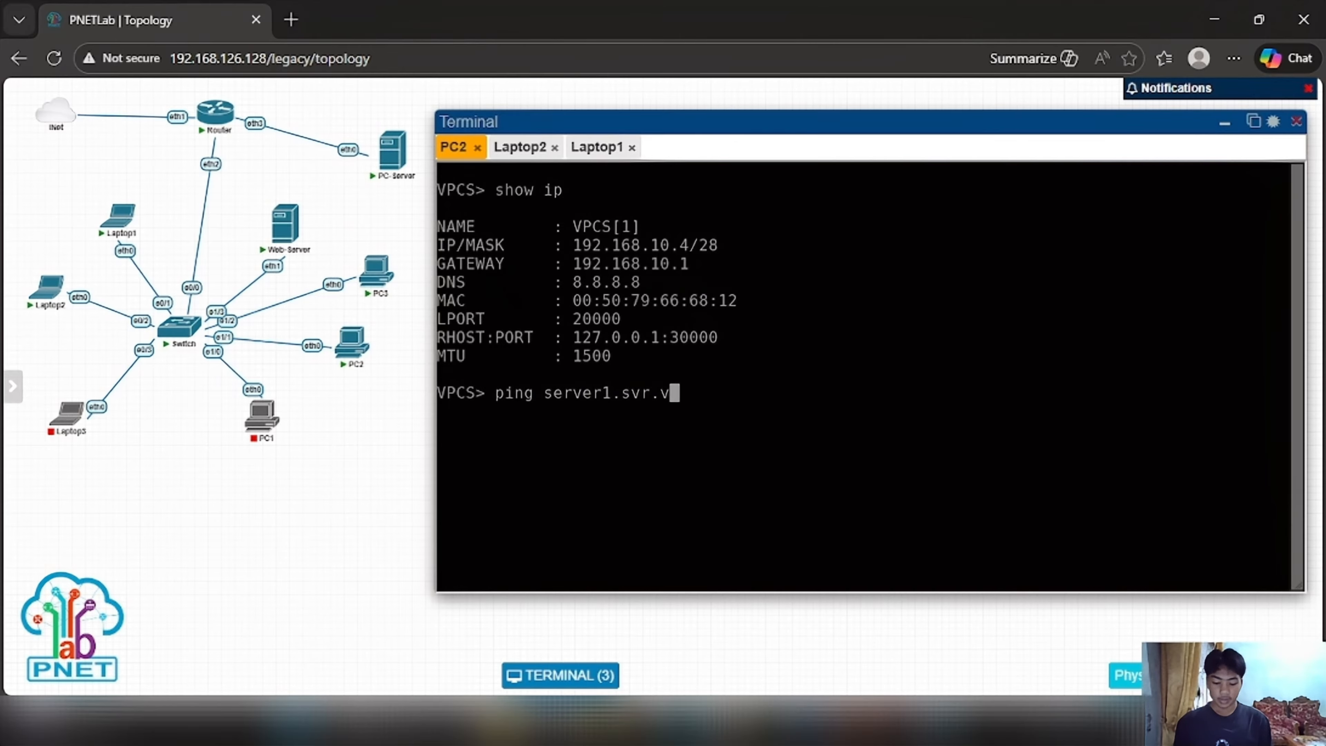
pyautogui.press('BackSpace')
pyautogui.write('co,m')
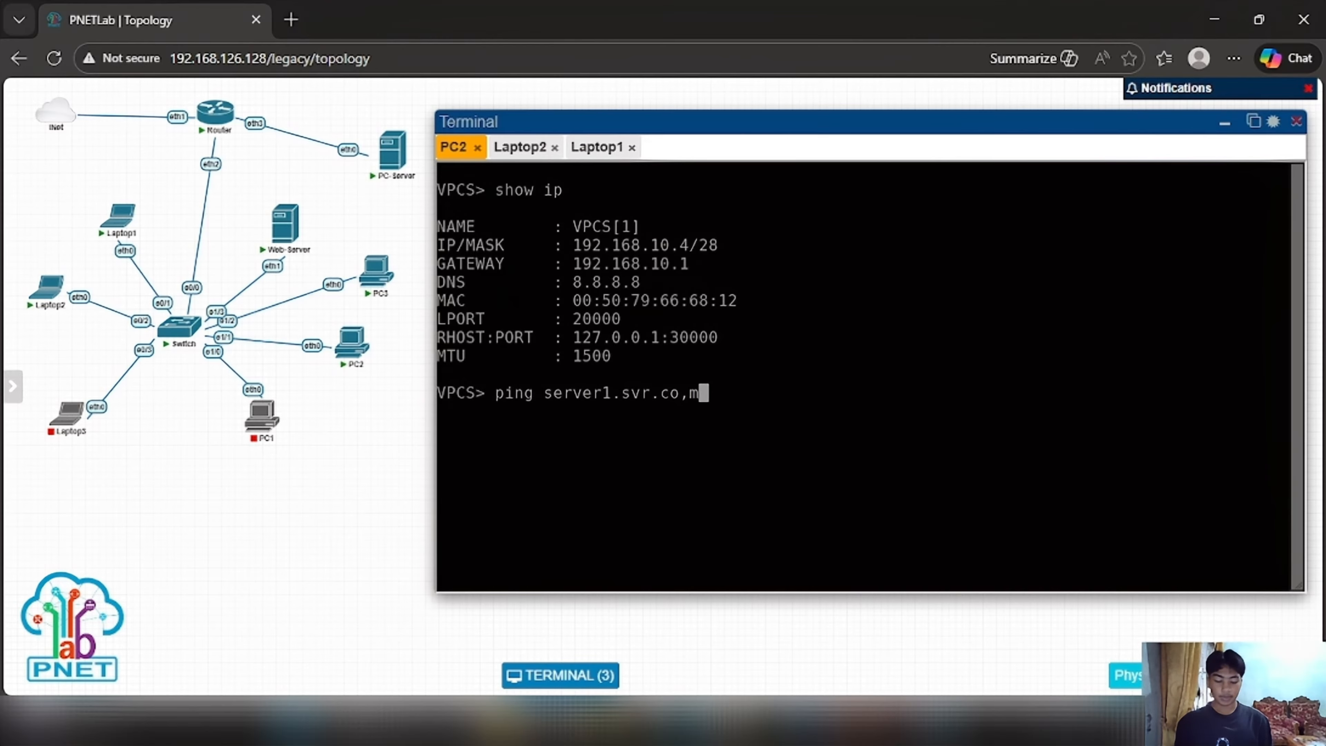
pyautogui.press('BackSpace')
pyautogui.press('BackSpace')
pyautogui.press('Return')
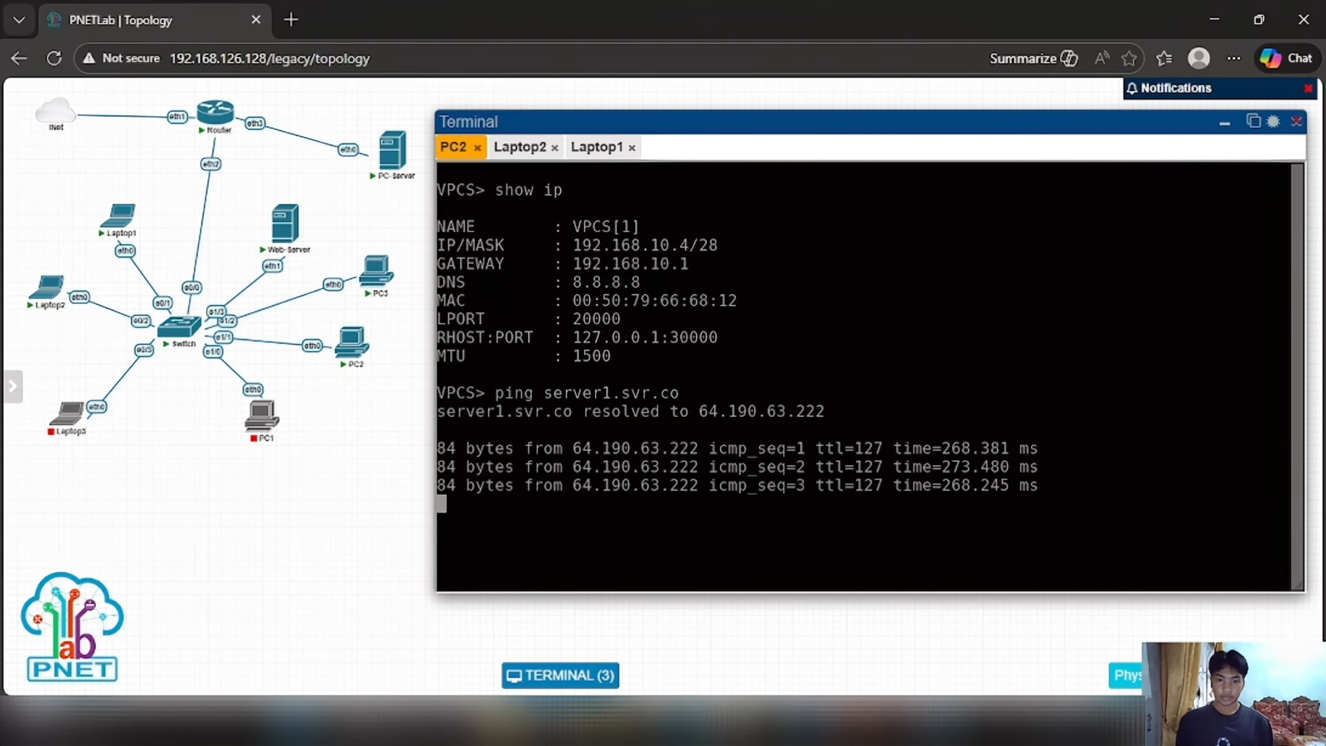
# Step: Stop the running ping on PC2 and ping server1.svr.com instead
pyautogui.hotkey('ctrl', 'c')
pyautogui.press('Up')
pyautogui.write('m')
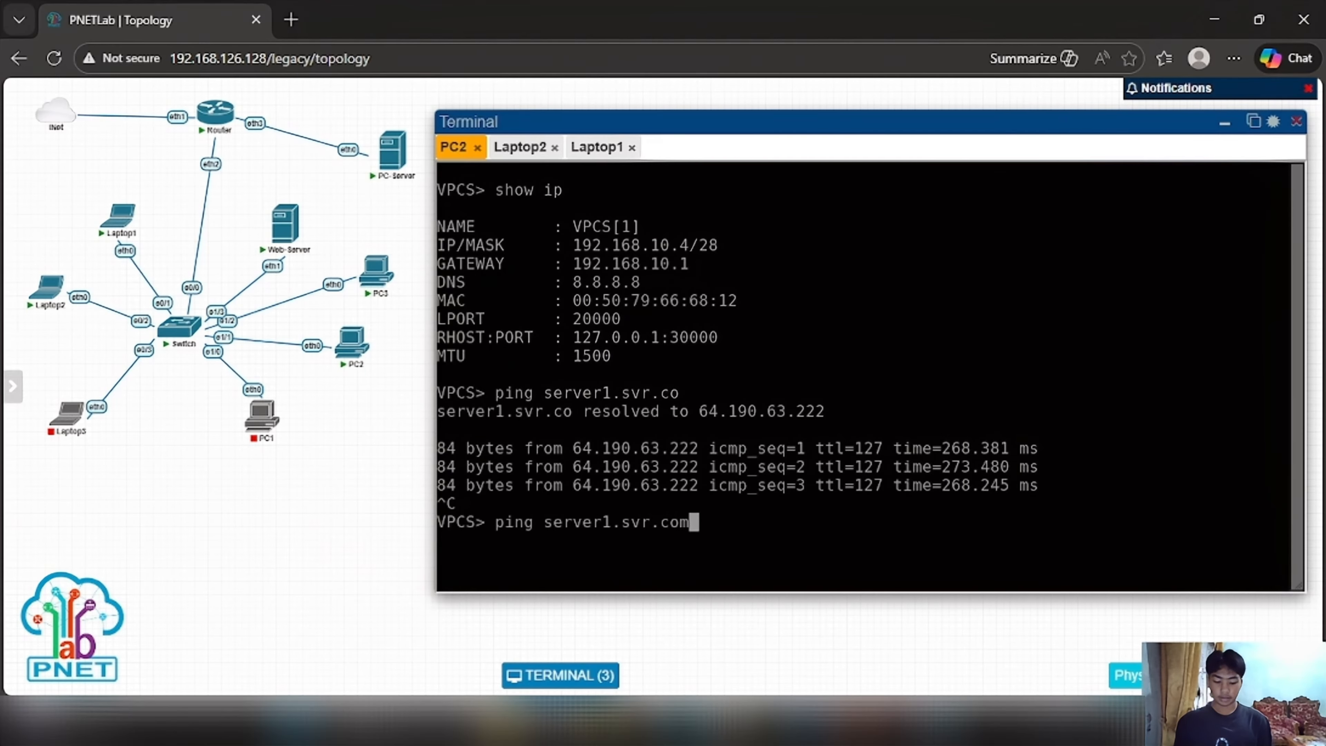
pyautogui.press('Return')
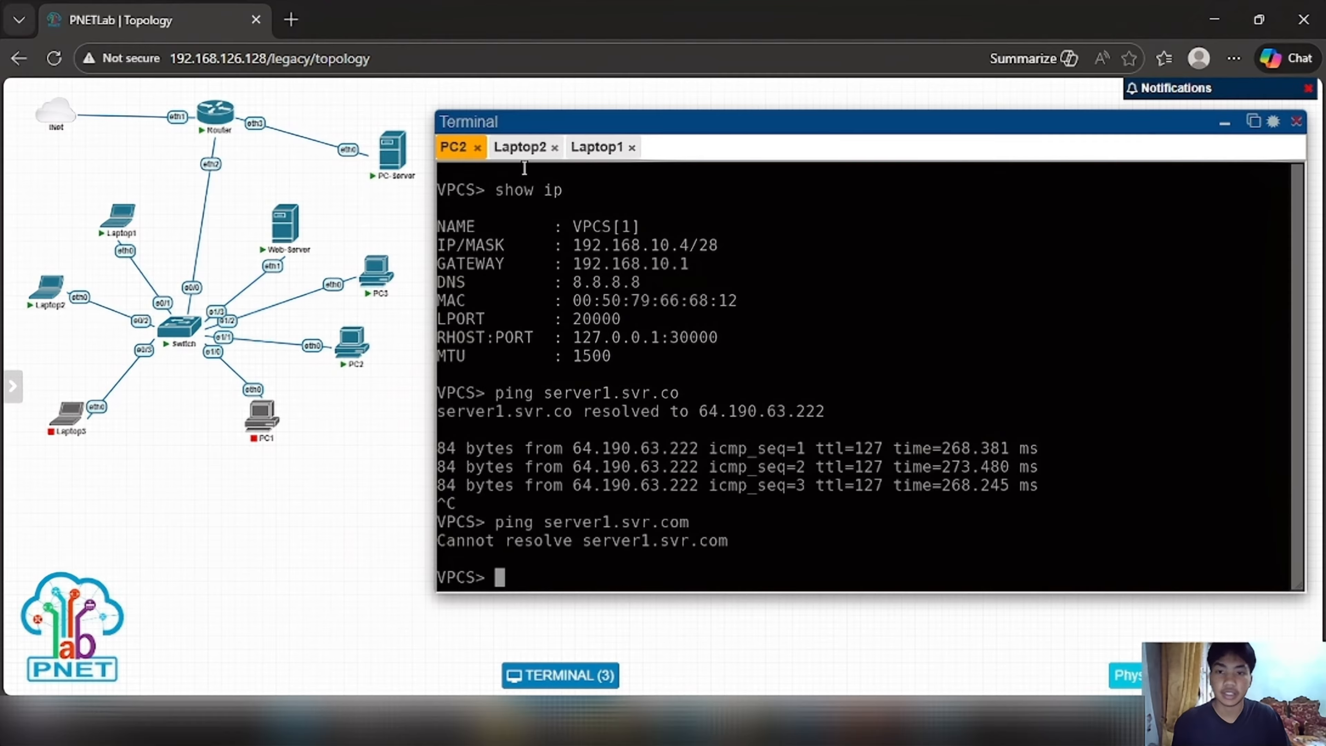
# Step: Check the DNS server configured on Laptop2 and ping server1.svr.com from its console
pyautogui.click(525, 155)
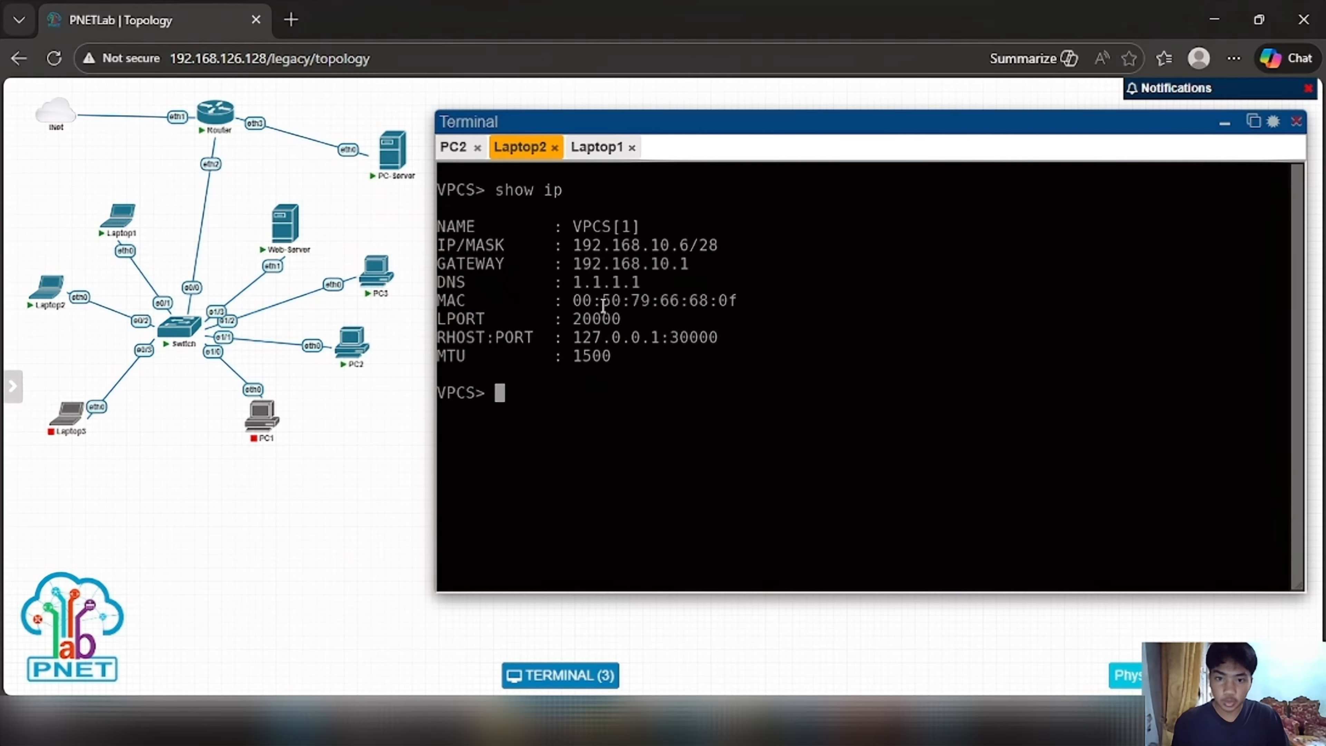
pyautogui.moveTo(573, 284); pyautogui.dragTo(642, 283)
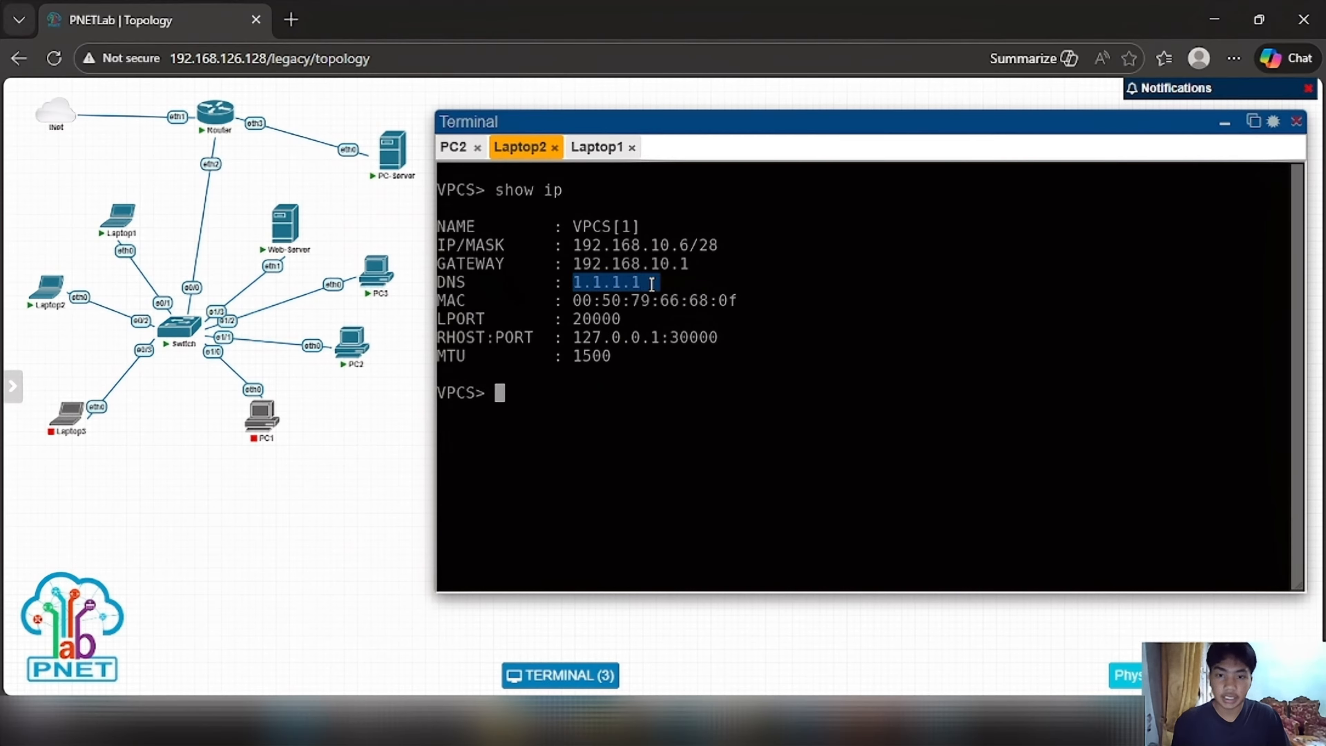
pyautogui.click(643, 436)
pyautogui.write('ping s')
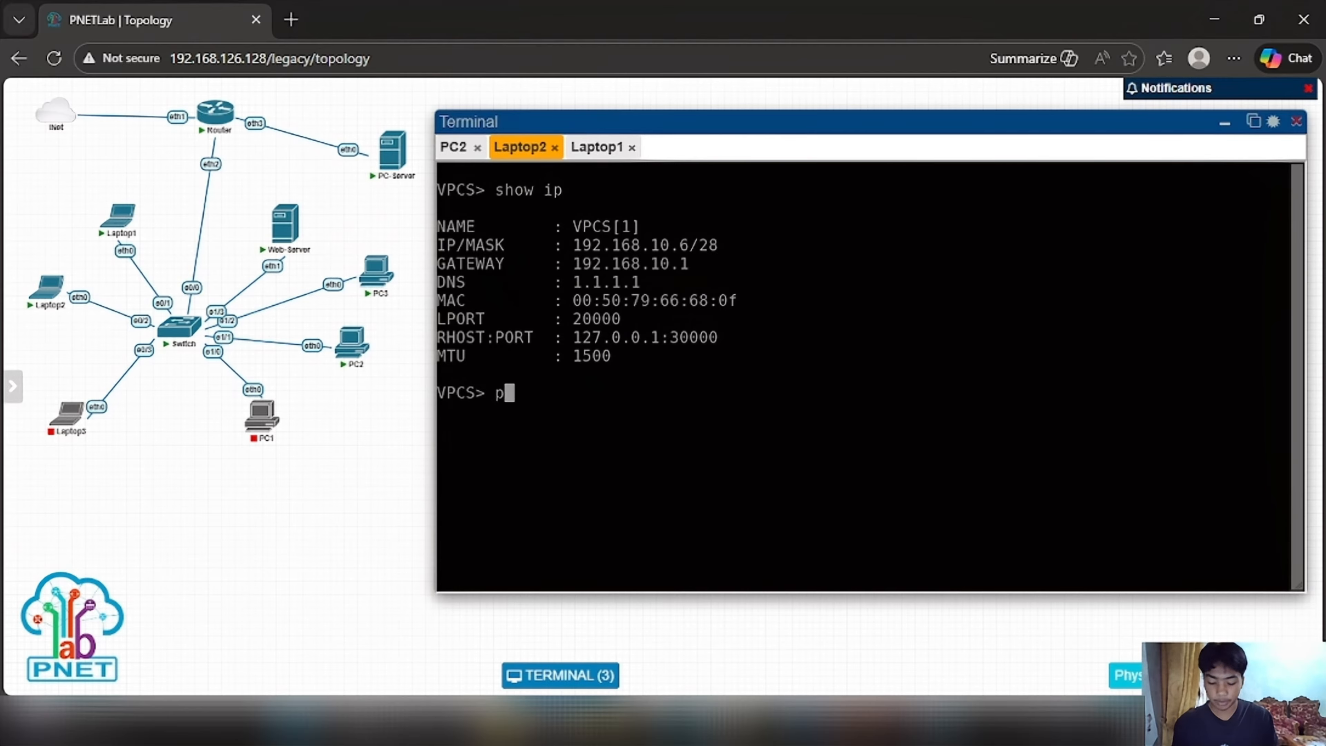
pyautogui.write('er')
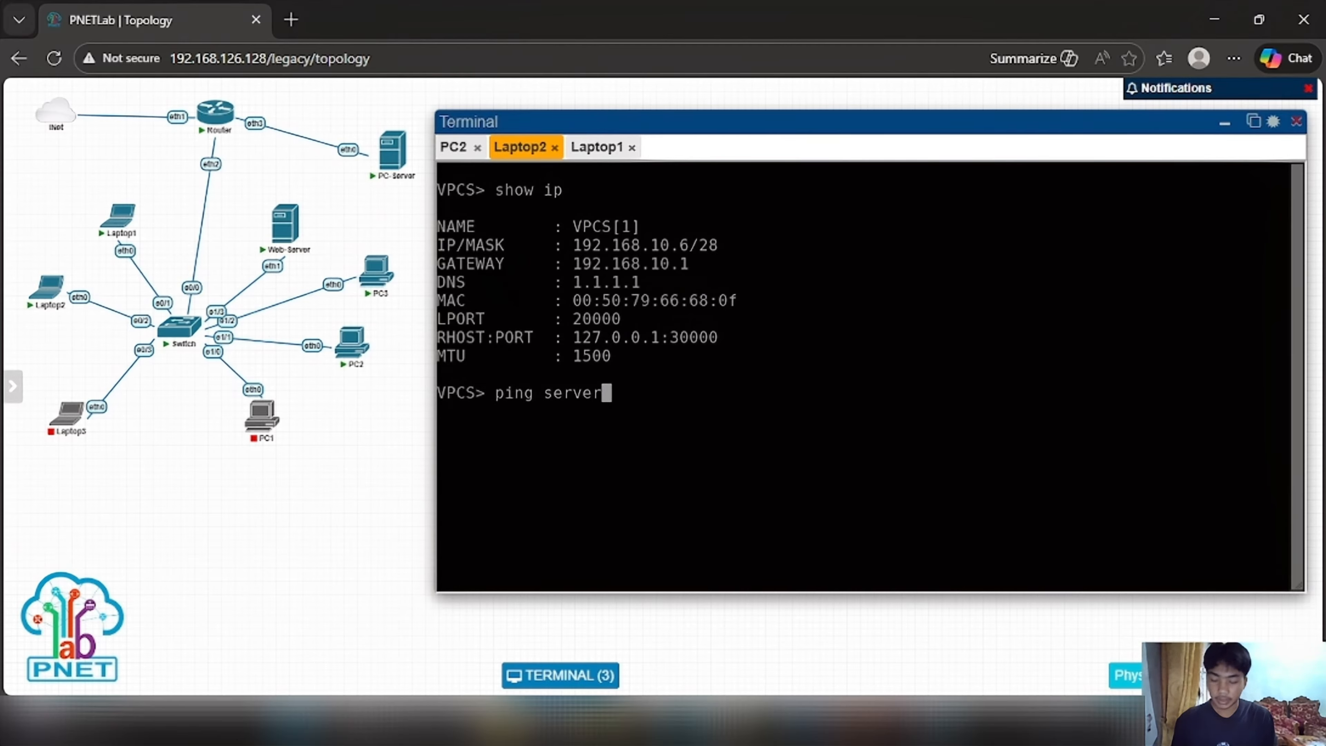
pyautogui.write('1.sv')
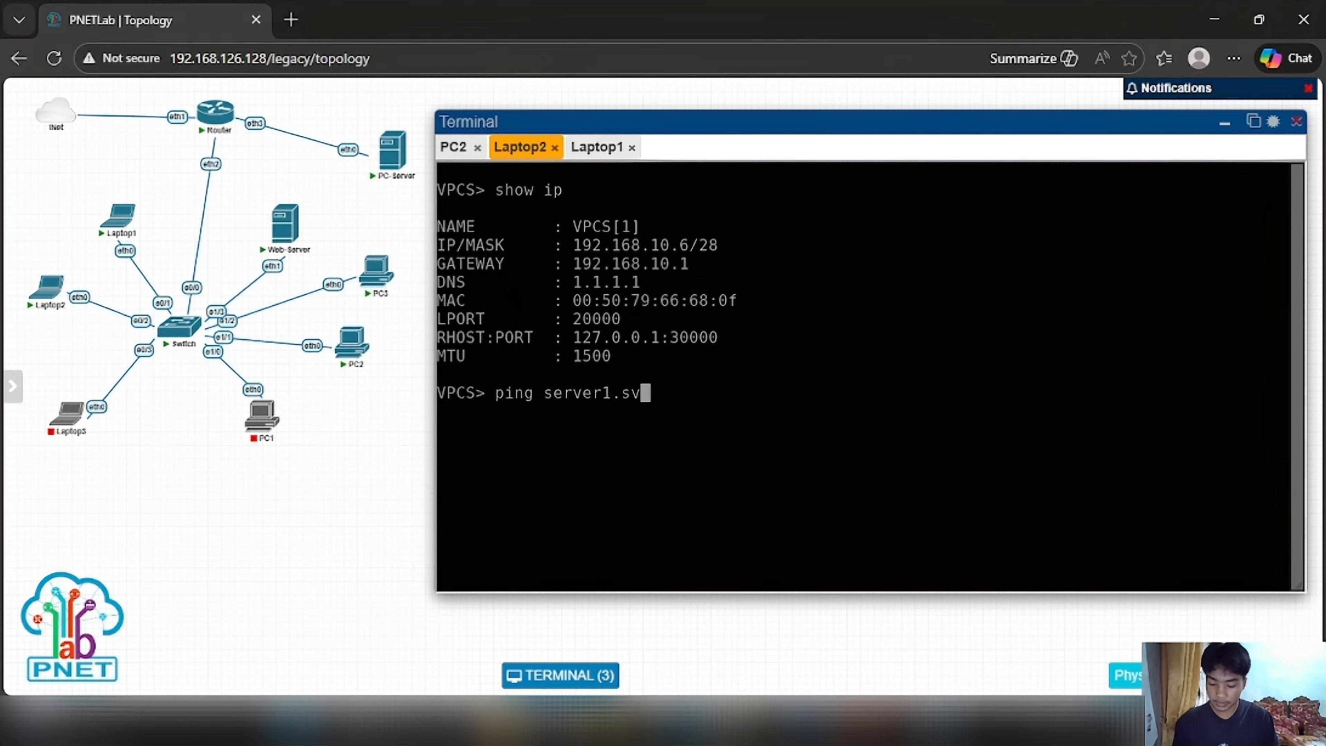
pyautogui.write('r.com')
pyautogui.press('Return')
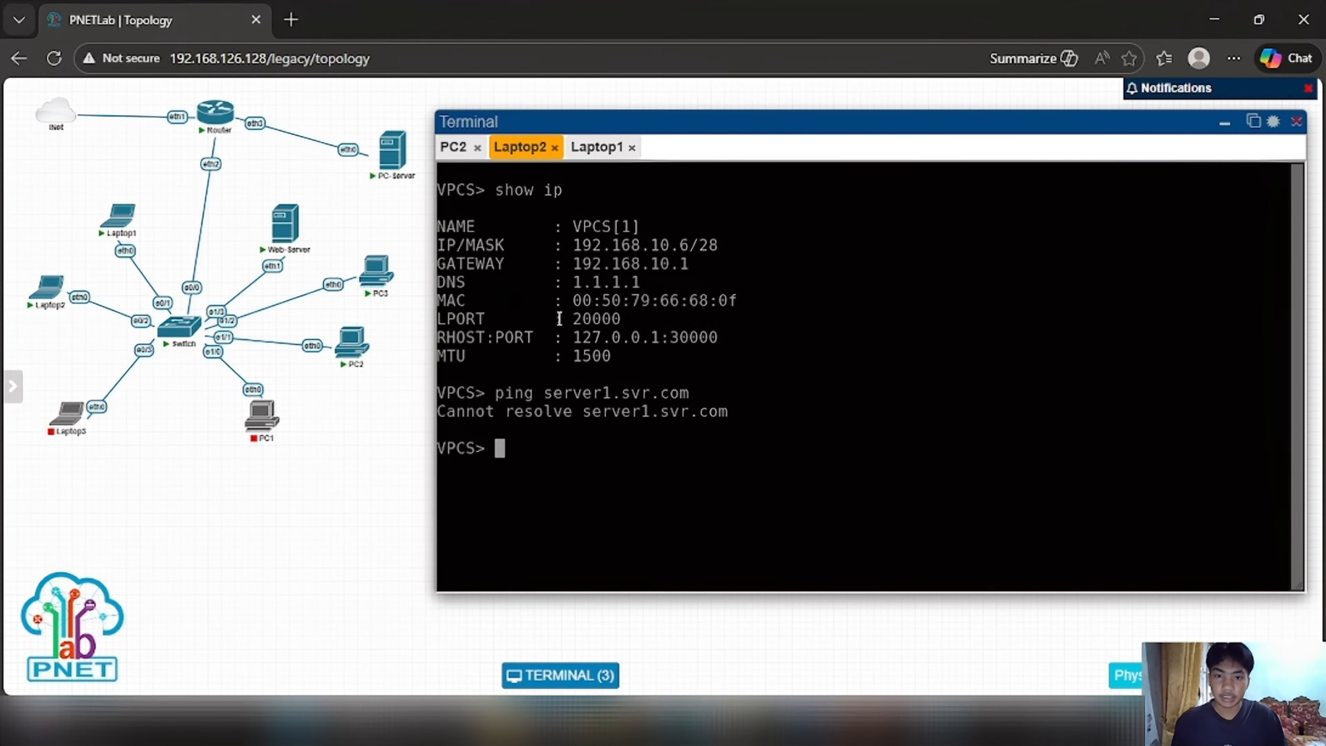
# Step: Review Laptop2's DNS entry again and compare it with Laptop1's IP settings
pyautogui.moveTo(573, 282); pyautogui.dragTo(650, 282)
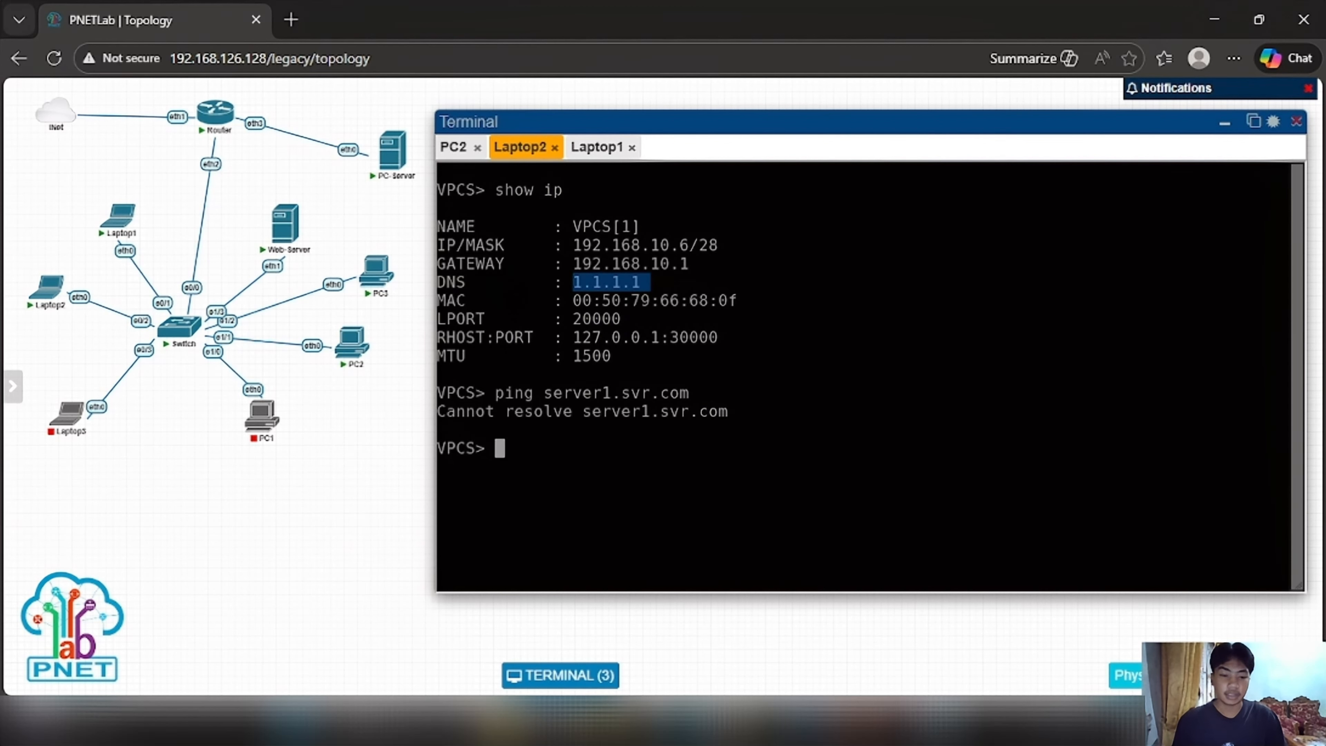
pyautogui.moveTo(939, 721)
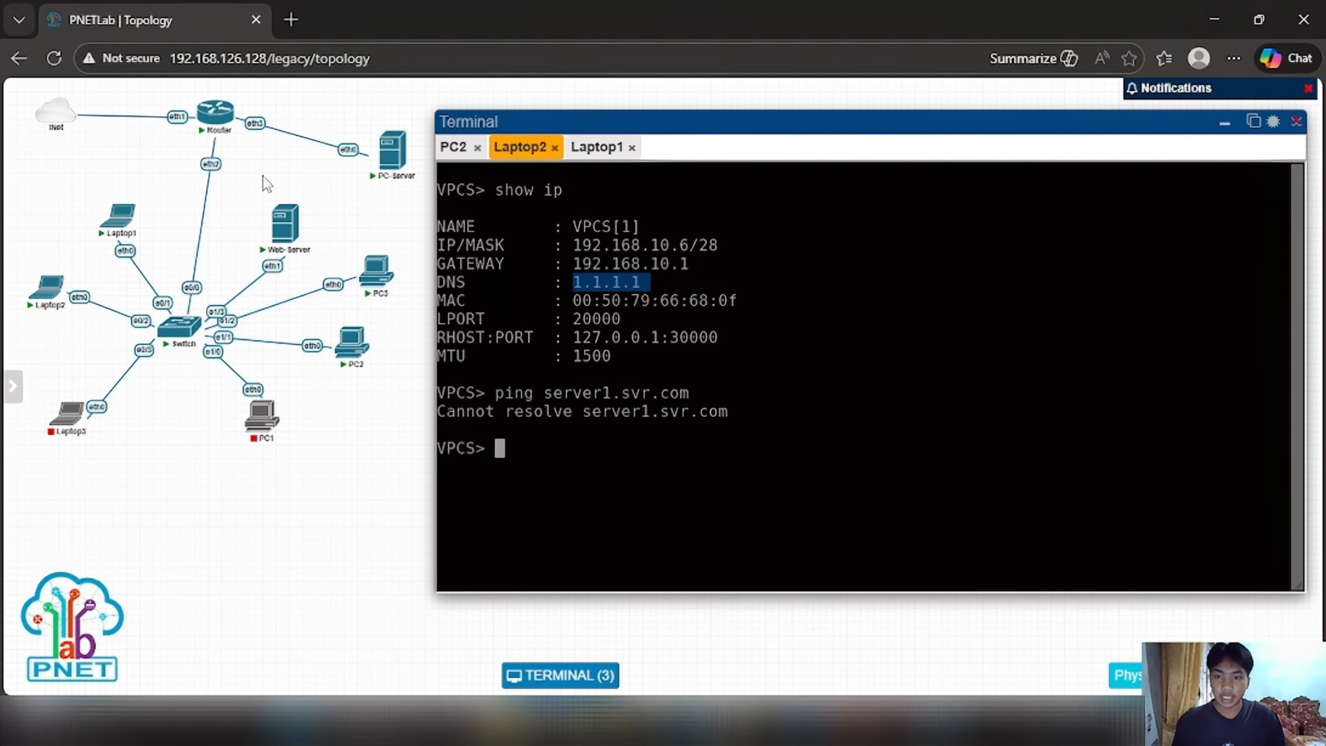
pyautogui.click(595, 148)
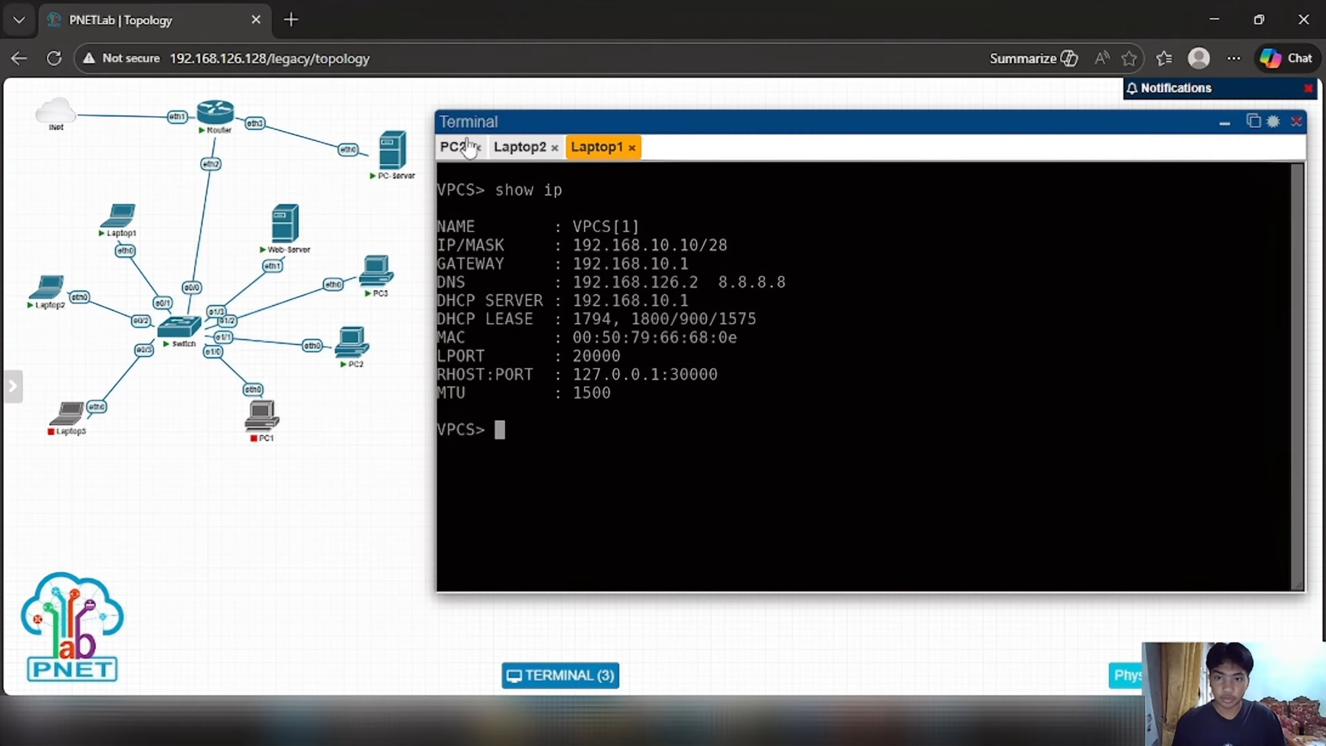
# Step: Open PC3's console and assign it the address 192.168.10.2/28 with gateway 192.168.10.1, using Laptop1's settings as reference for the mask
pyautogui.click(373, 272)
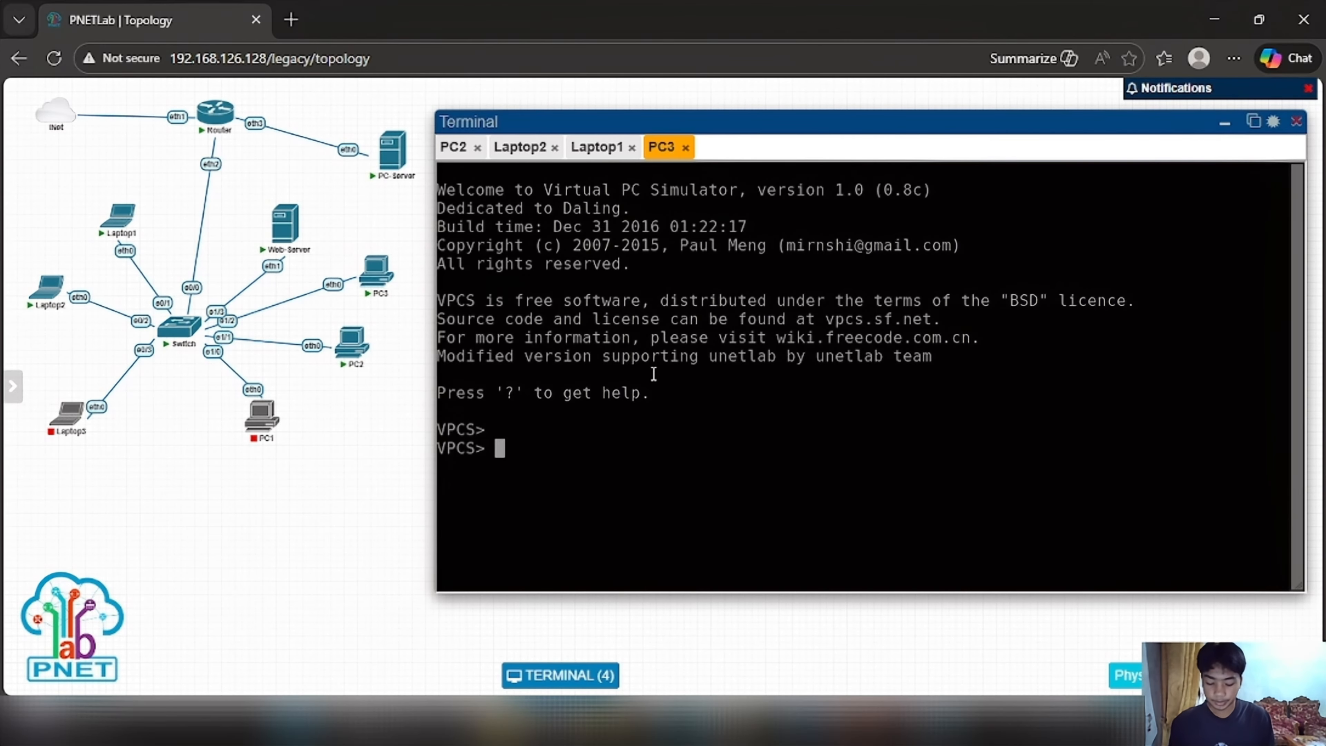
pyautogui.write('ip ')
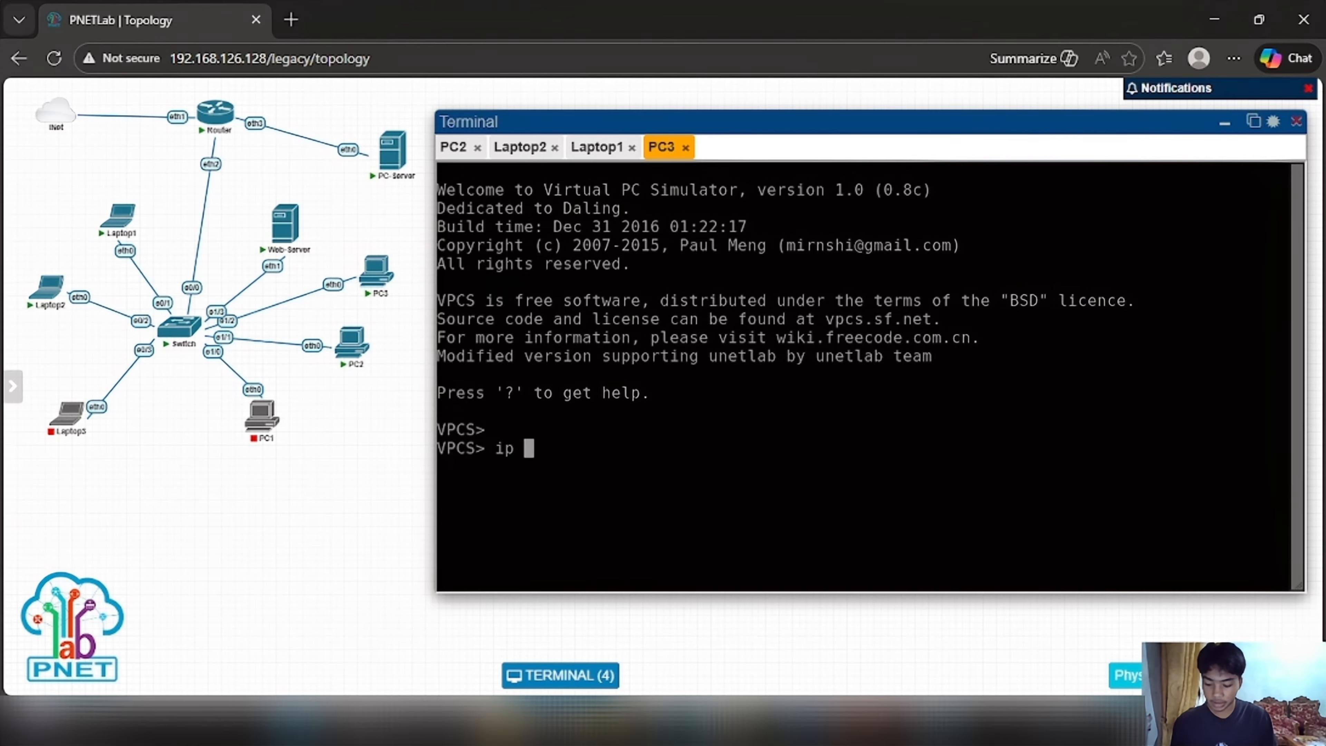
pyautogui.write('192.1')
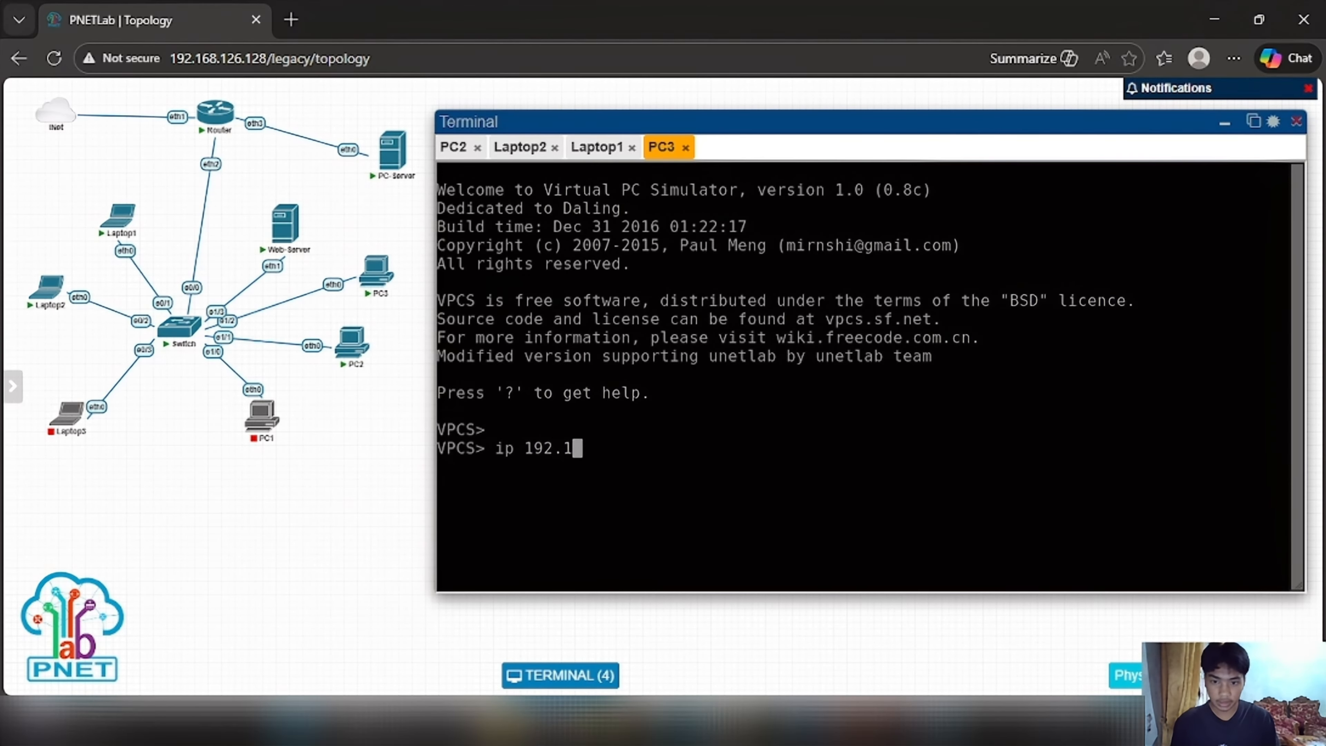
pyautogui.write('68.')
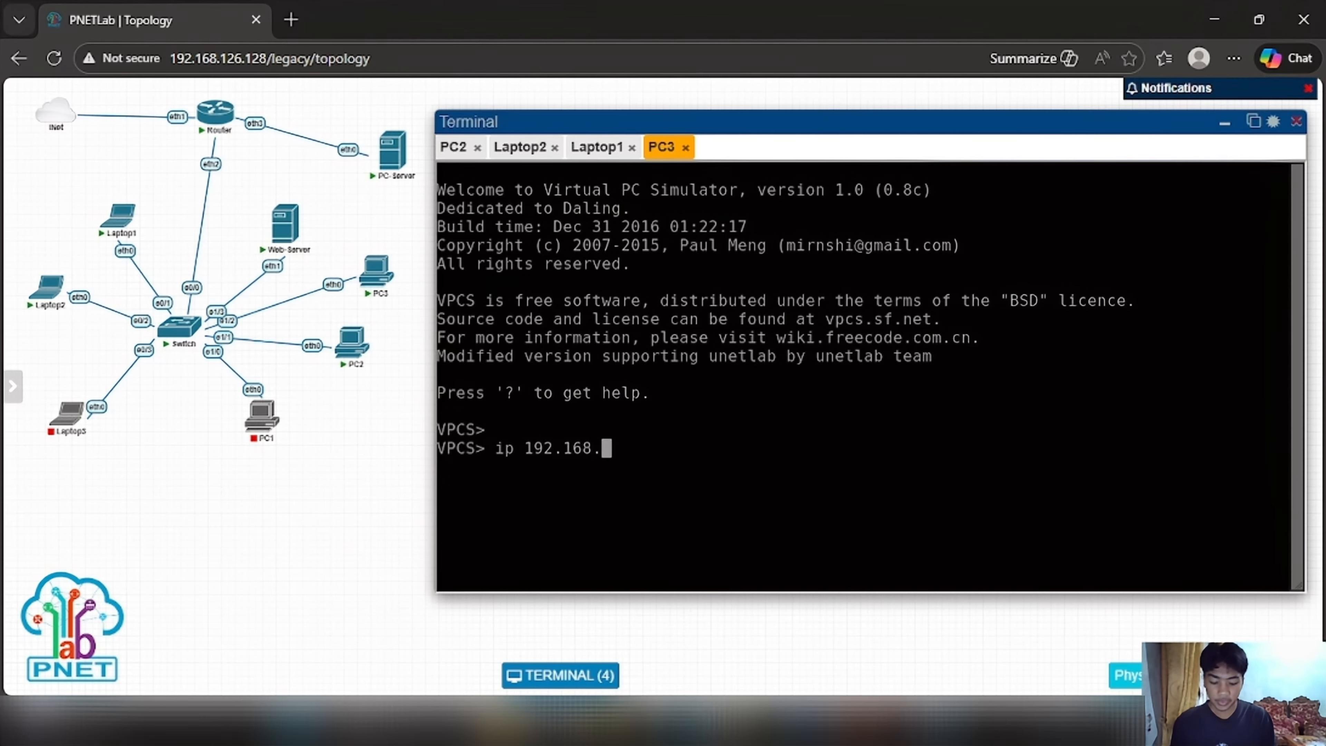
pyautogui.write('10.2')
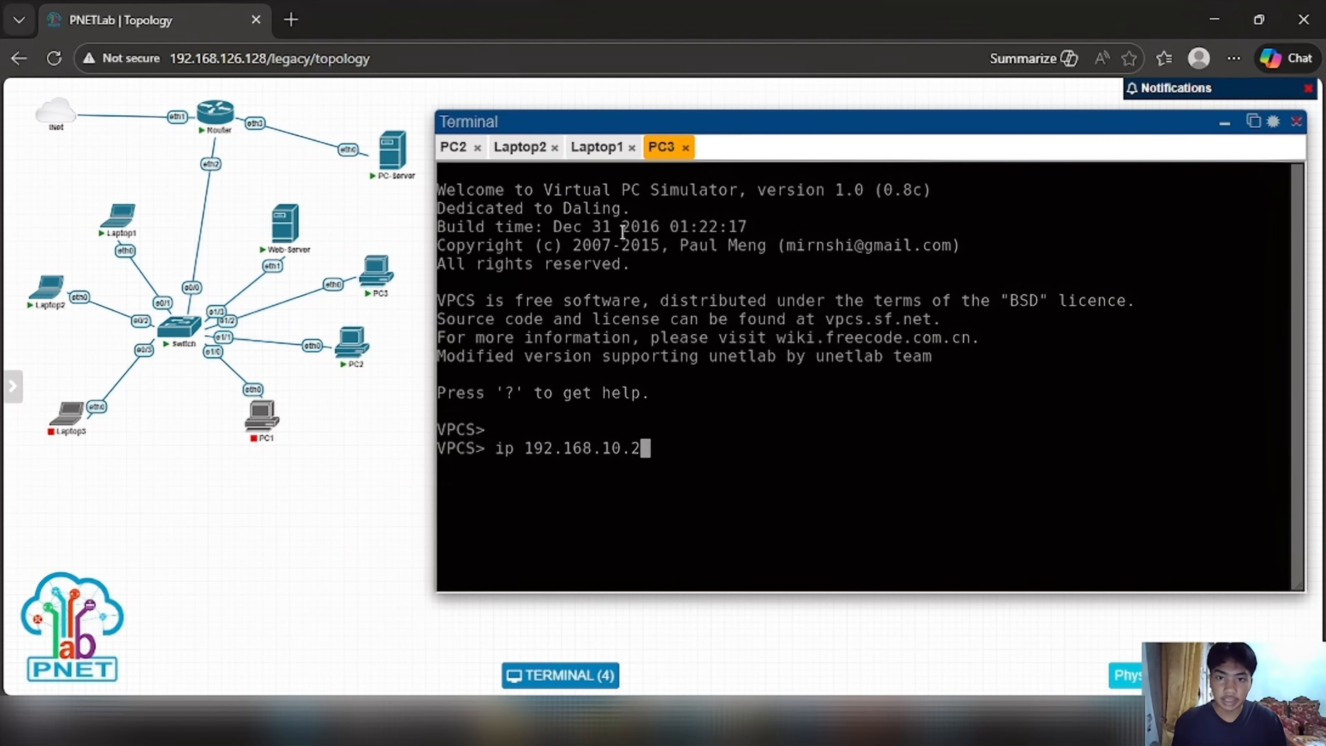
pyautogui.click(599, 148)
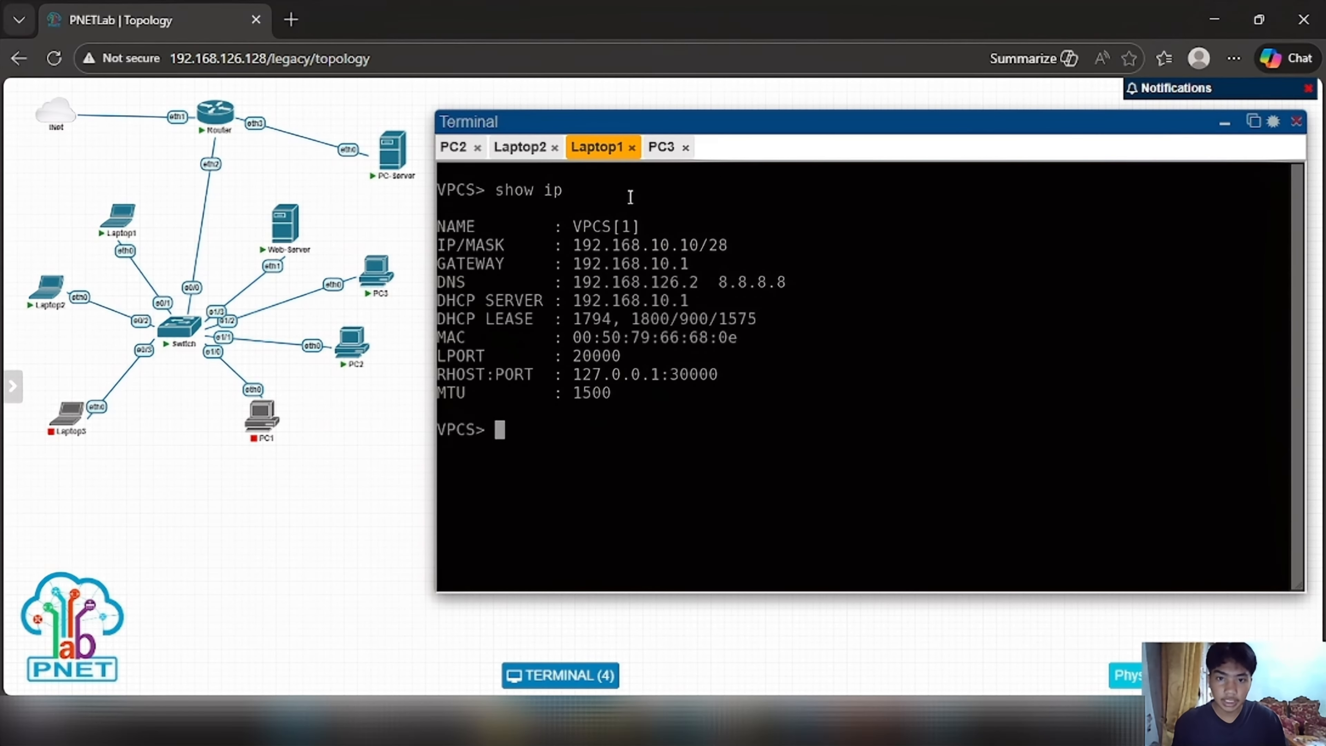
pyautogui.click(671, 151)
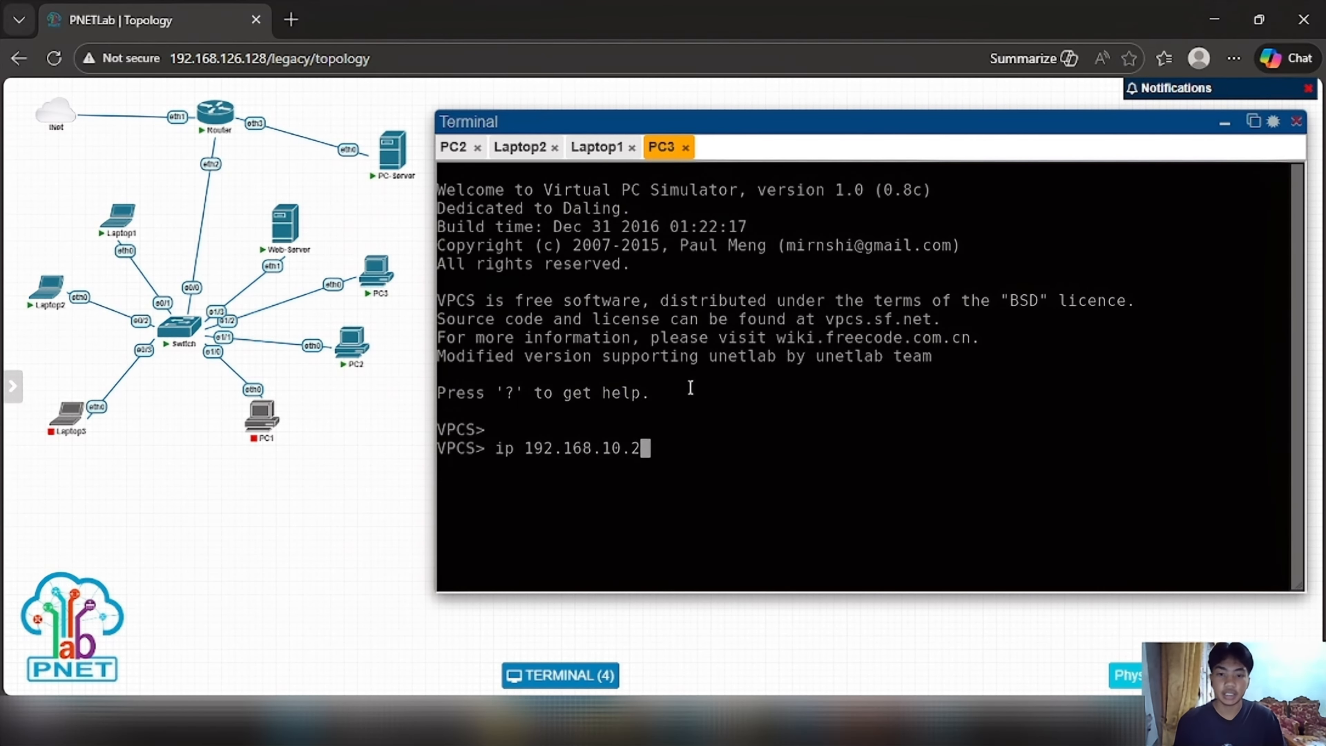
pyautogui.write('/28 ')
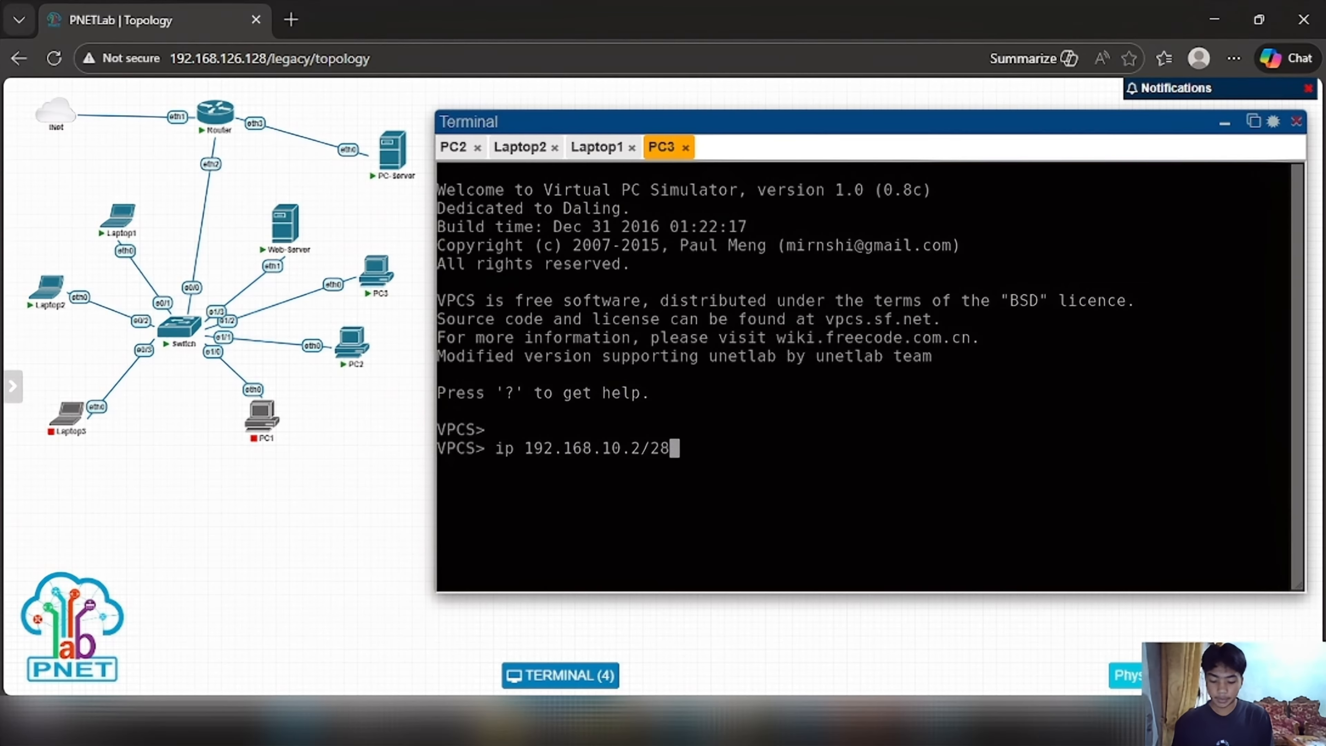
pyautogui.write('19')
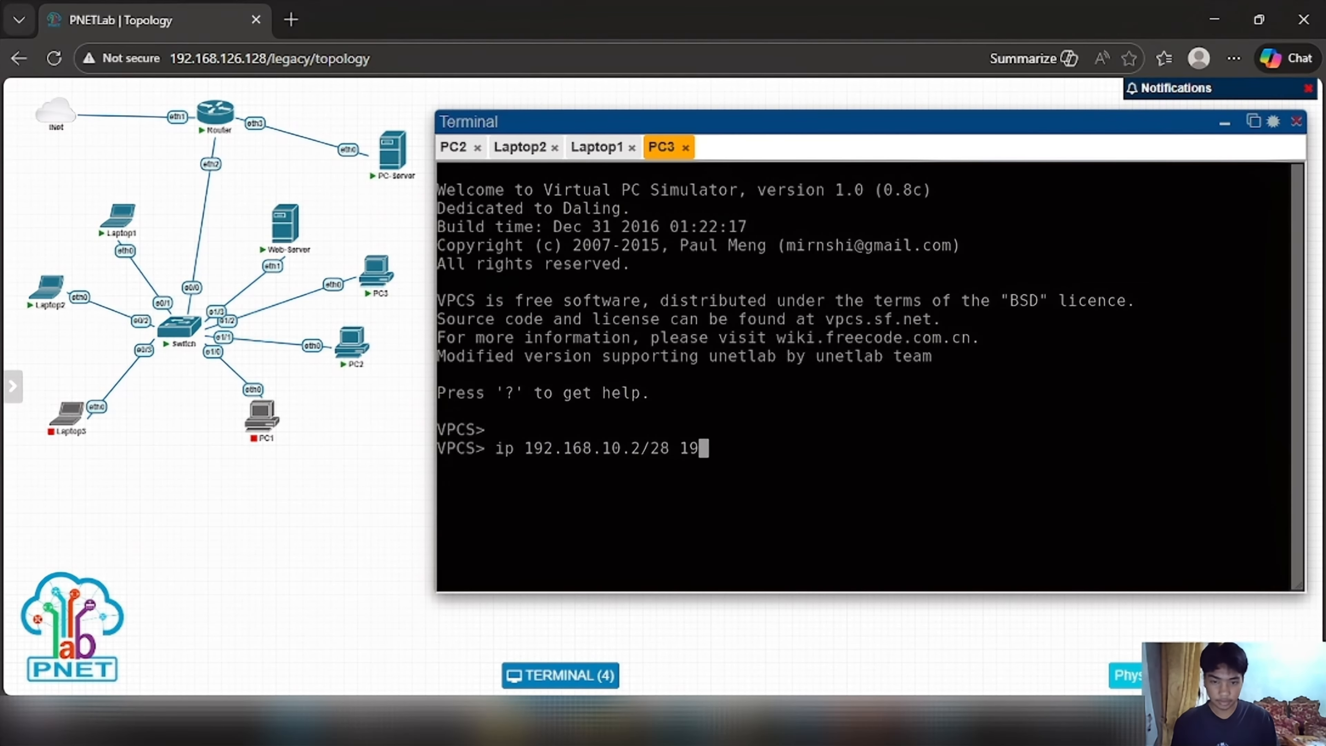
pyautogui.write('2.168.10.1')
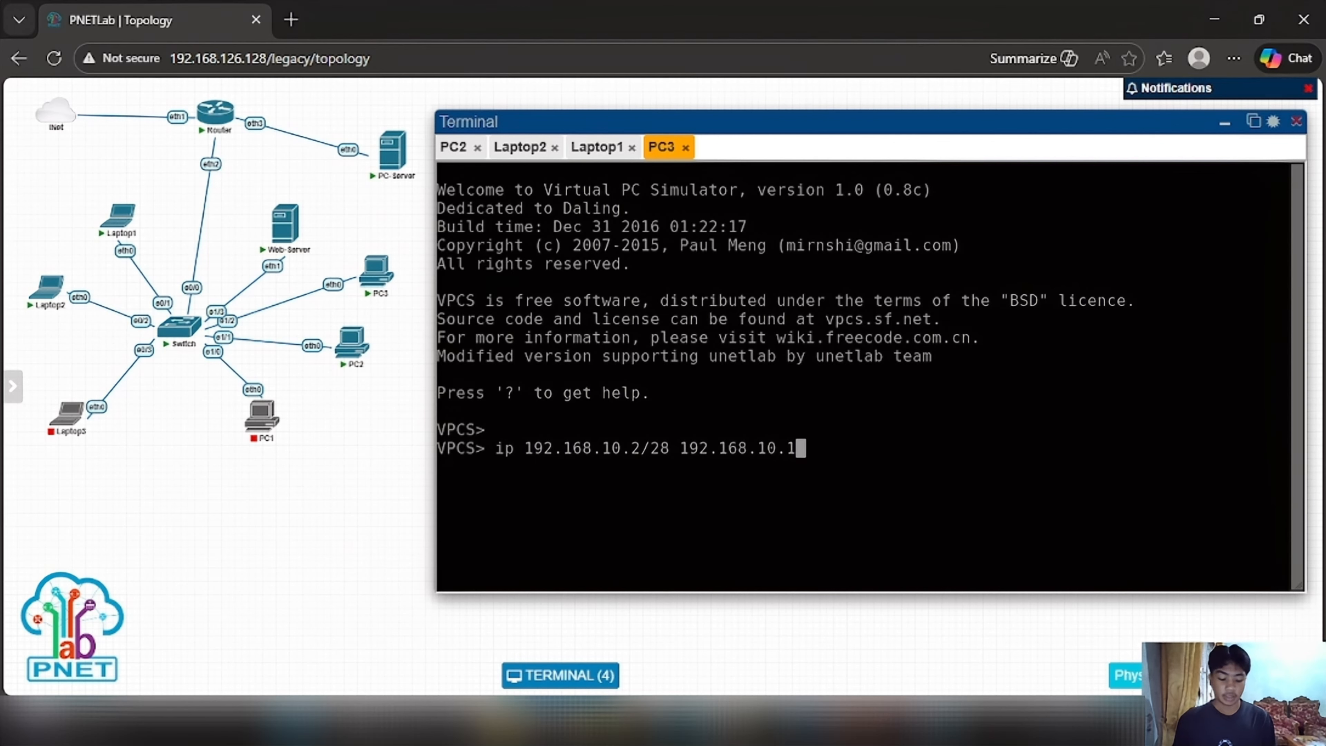
pyautogui.press('Return')
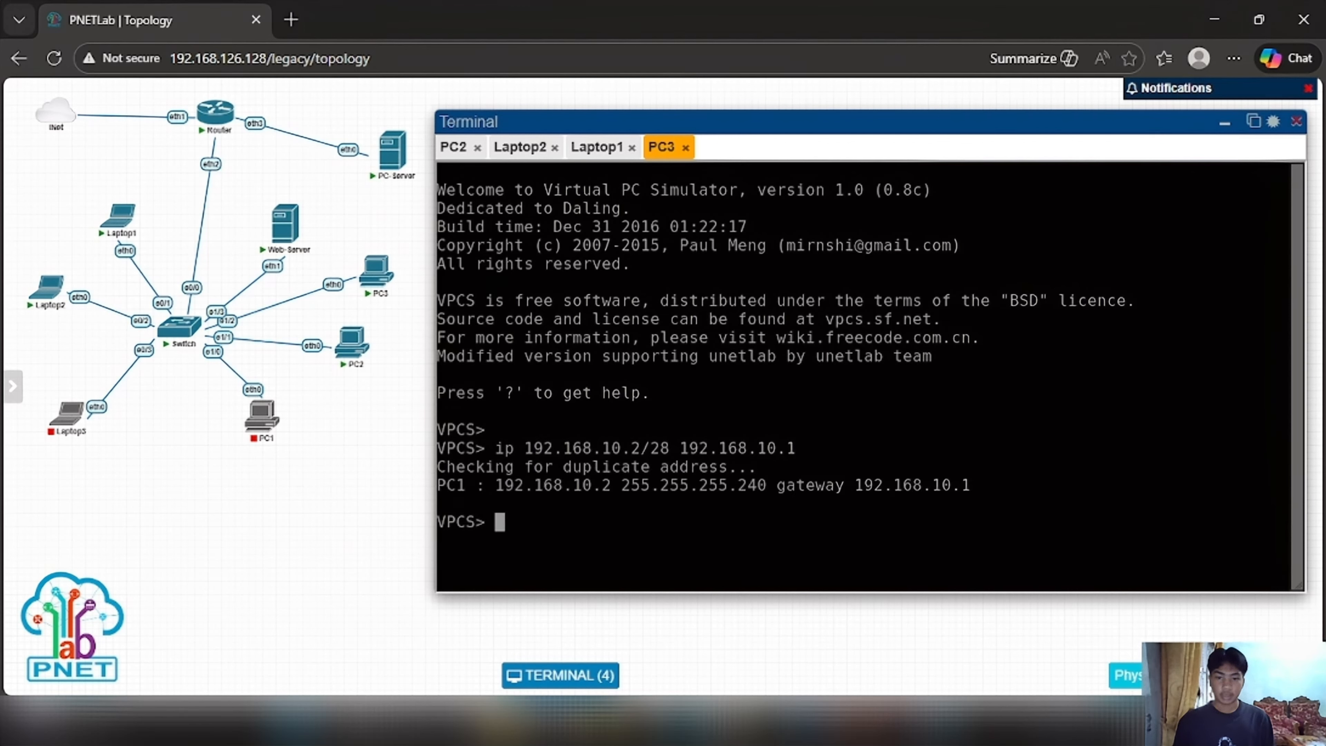
# Step: Set PC3's DNS server to 8.8.4.4
pyautogui.write('p')
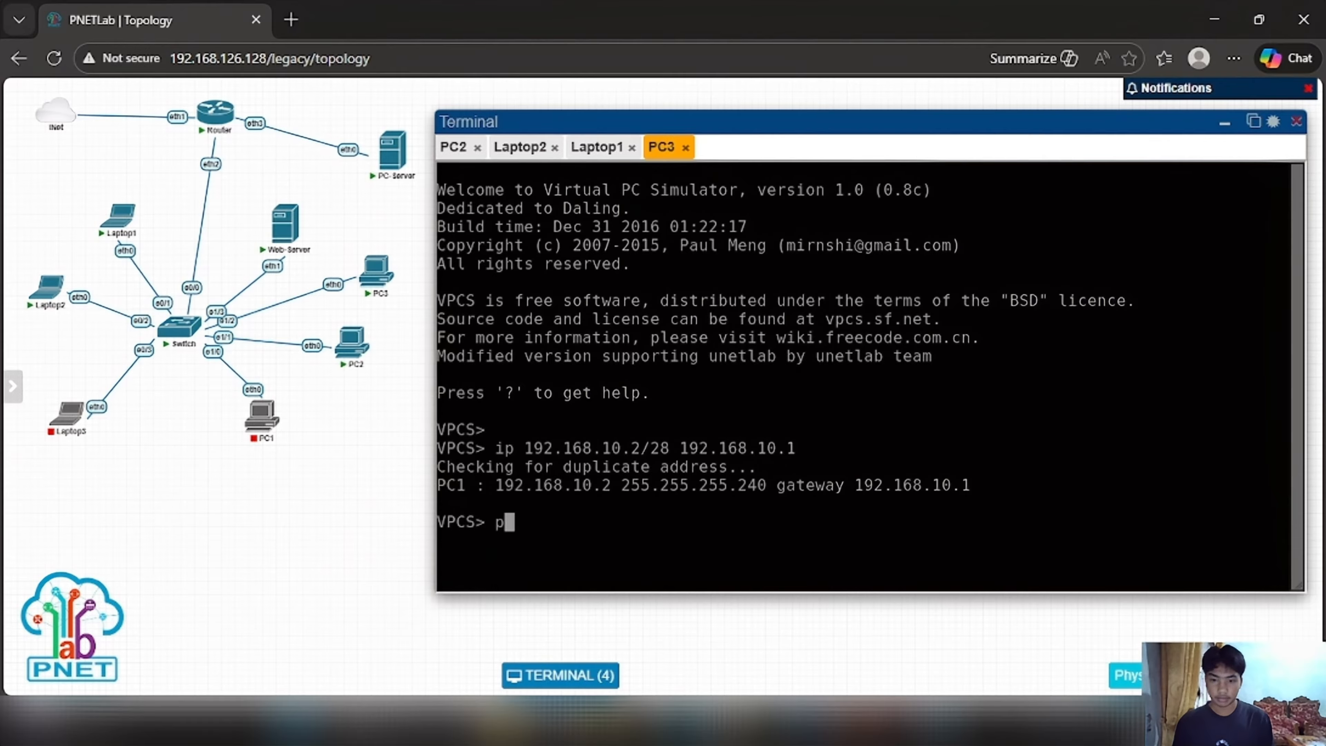
pyautogui.press('BackSpace')
pyautogui.write('ip ')
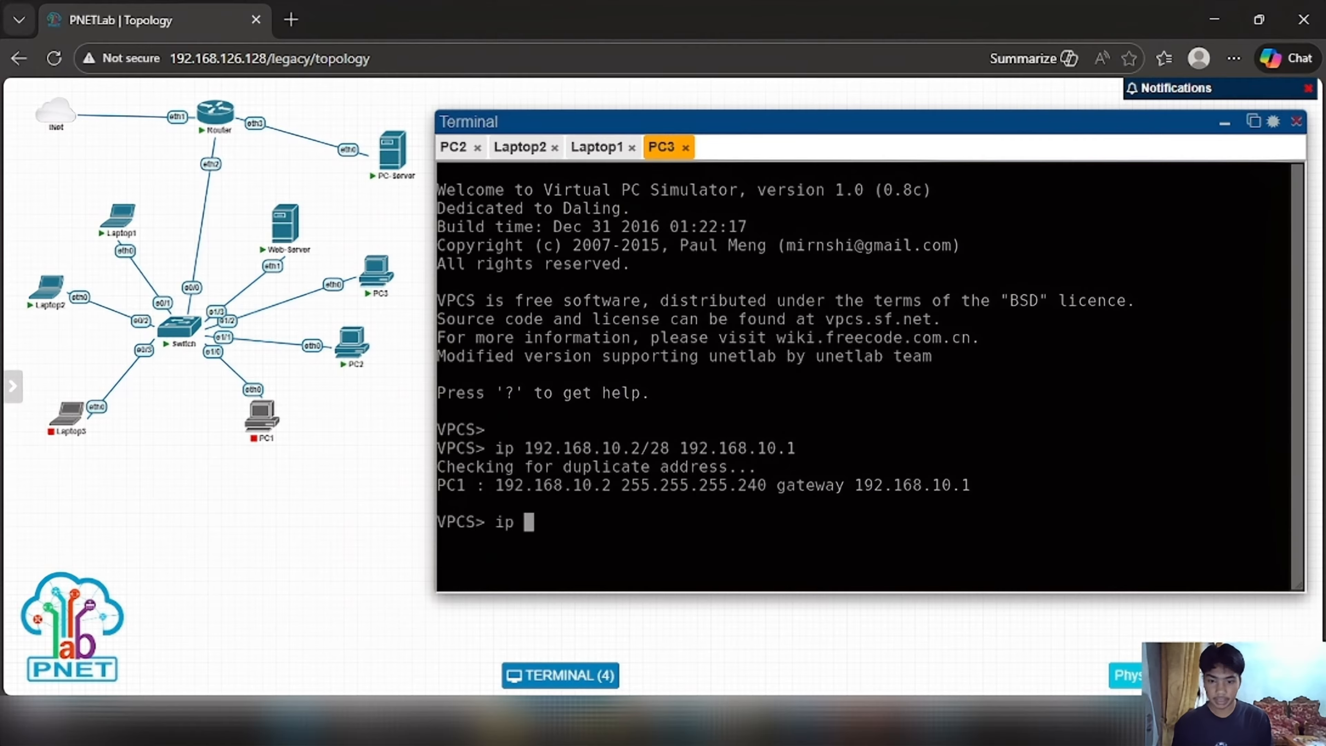
pyautogui.write('dns ')
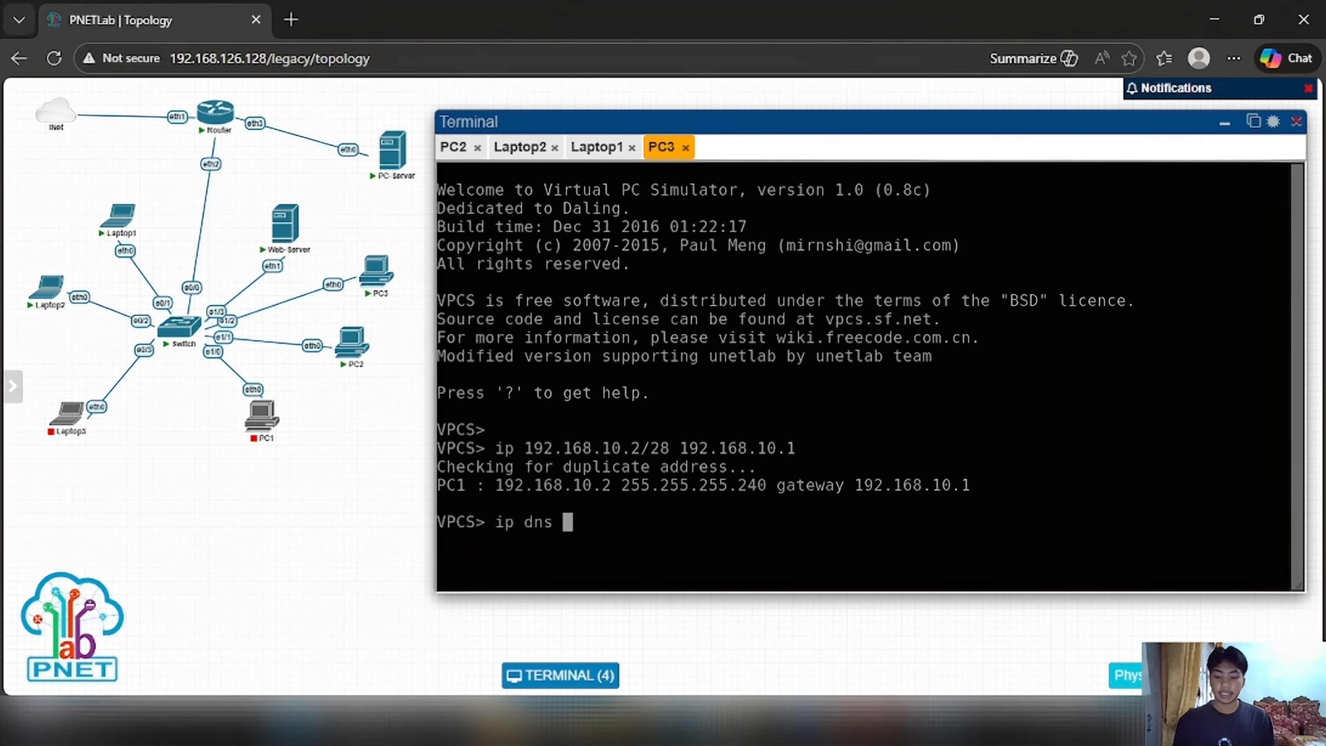
pyautogui.write('8.8')
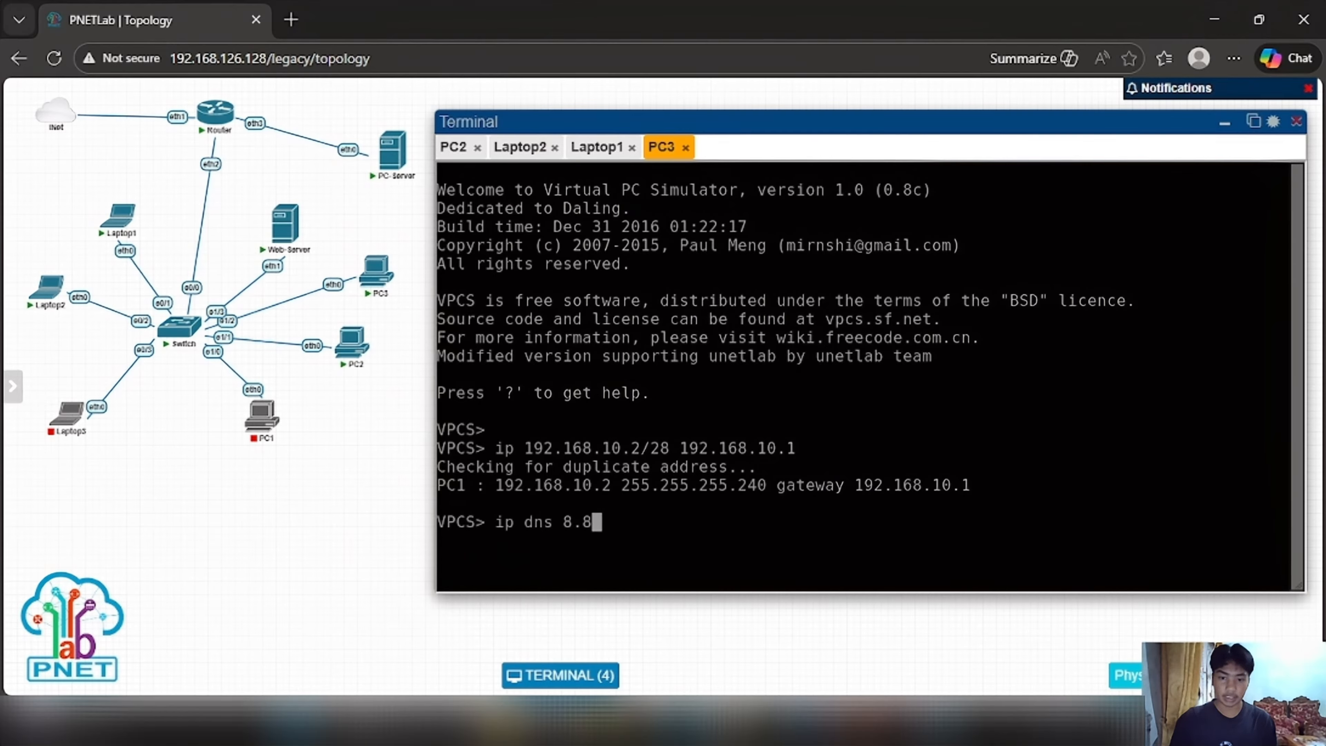
pyautogui.write('.4.4')
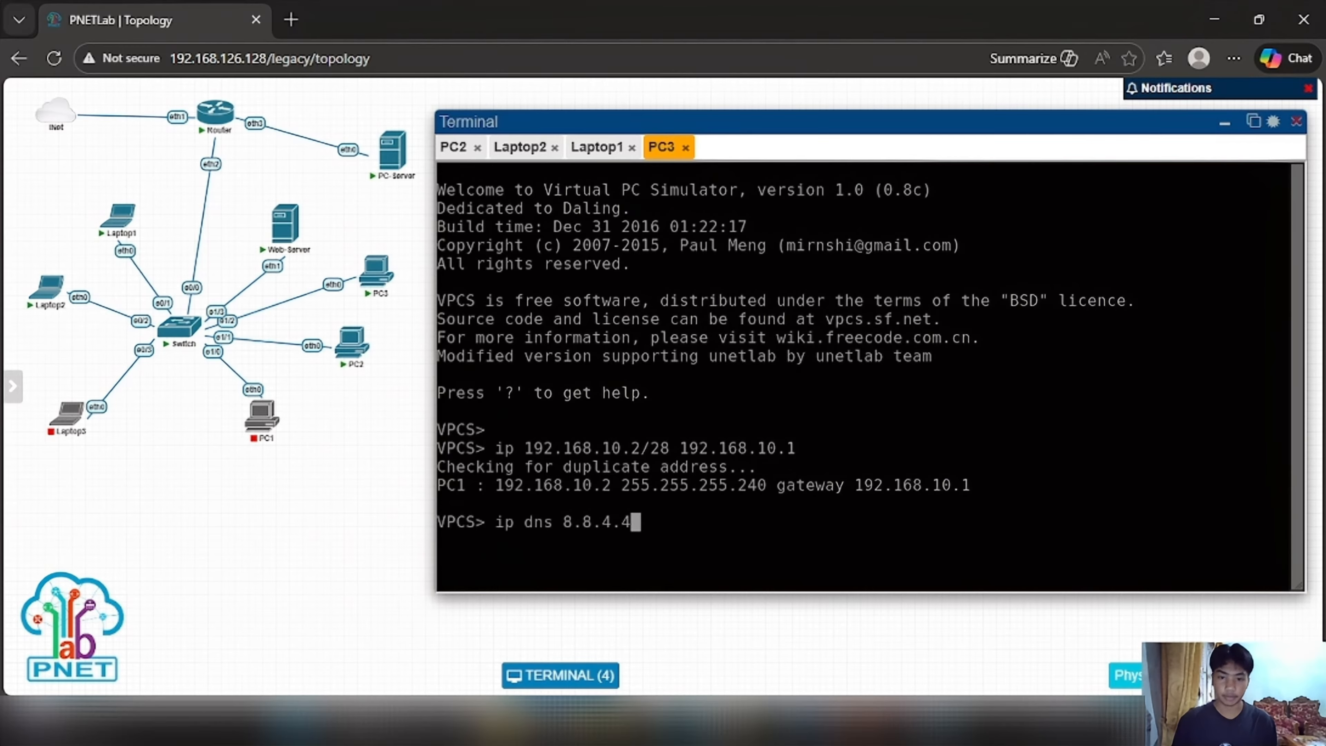
pyautogui.press('Return')
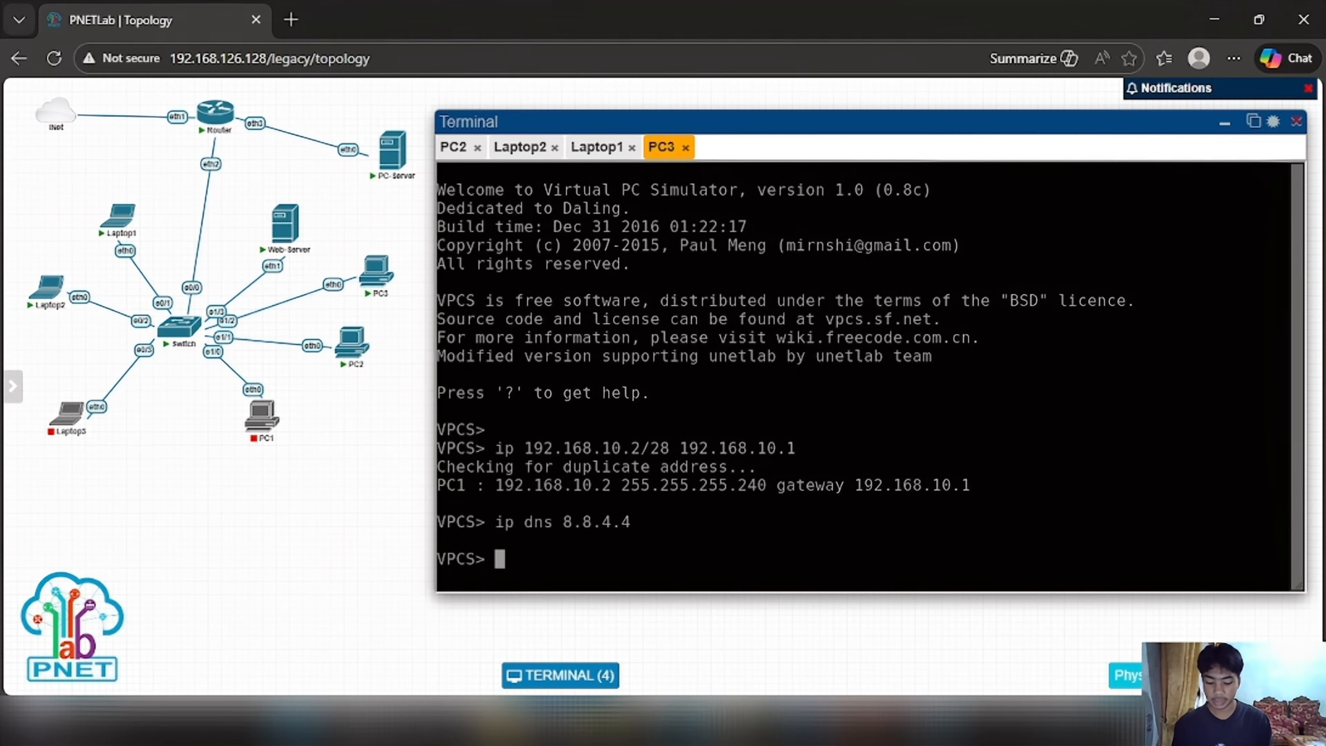
# Step: Display PC3's IP settings and check its DNS entry
pyautogui.write('show i')
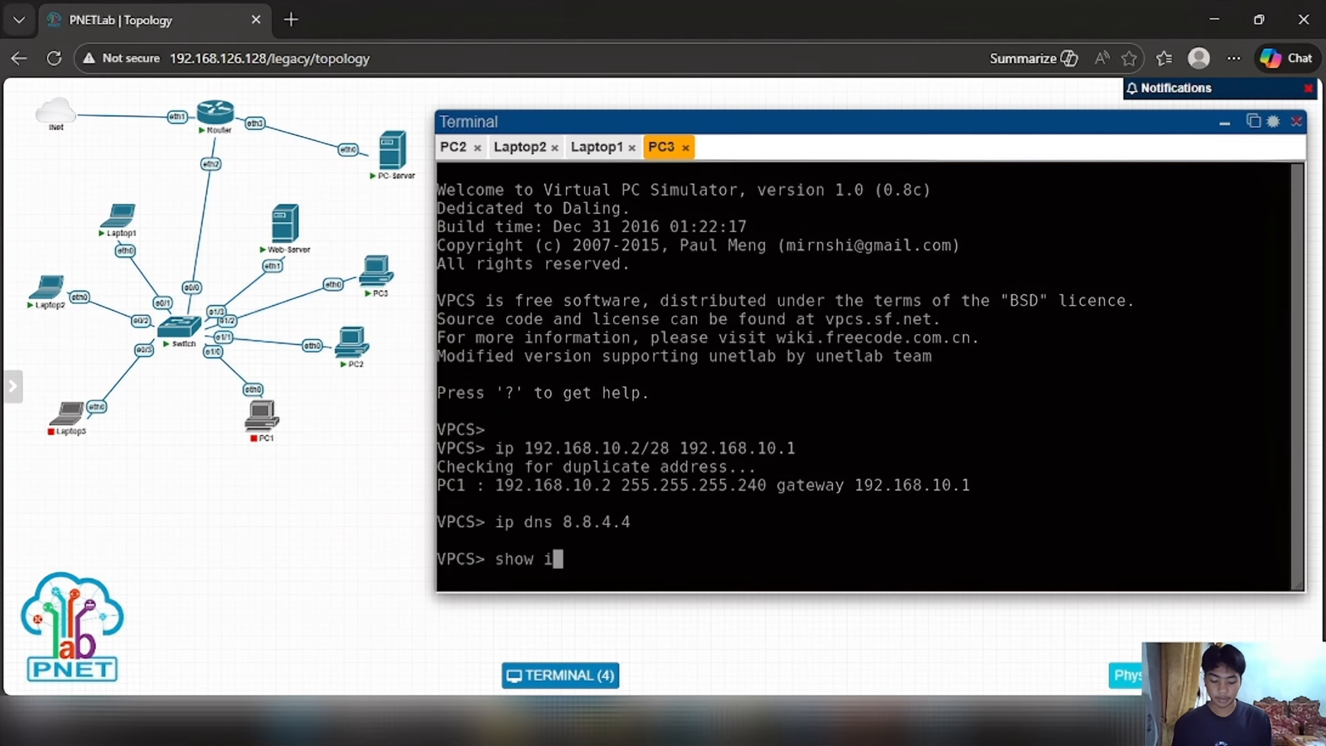
pyautogui.write('p')
pyautogui.press('Return')
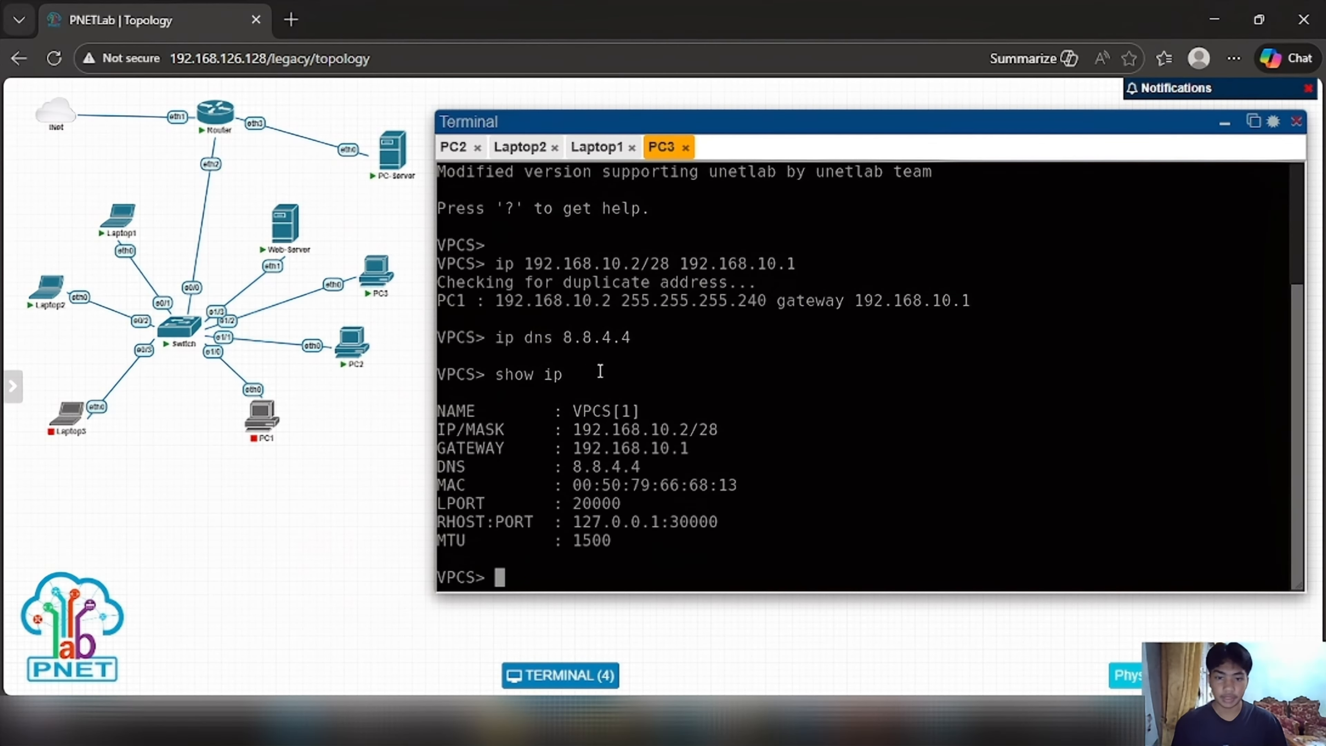
pyautogui.moveTo(573, 472); pyautogui.dragTo(641, 472)
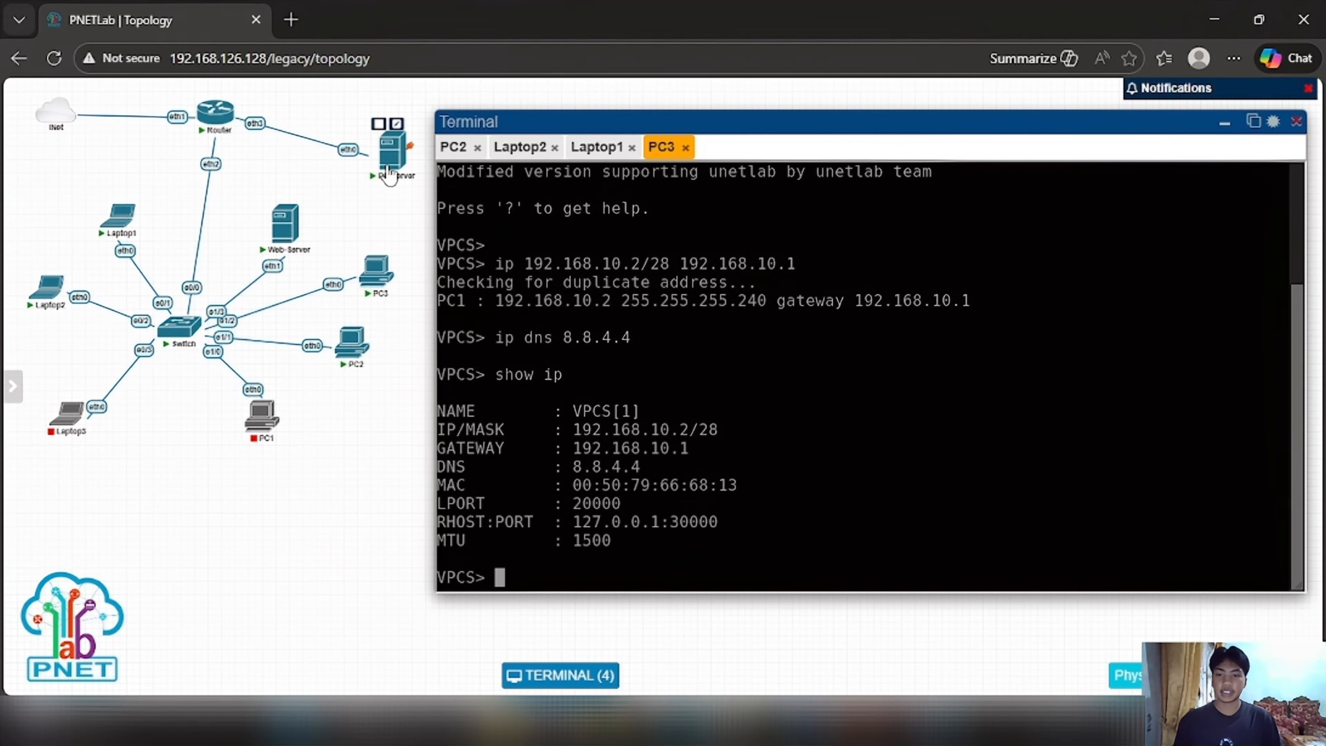
pyautogui.moveTo(363, 103)
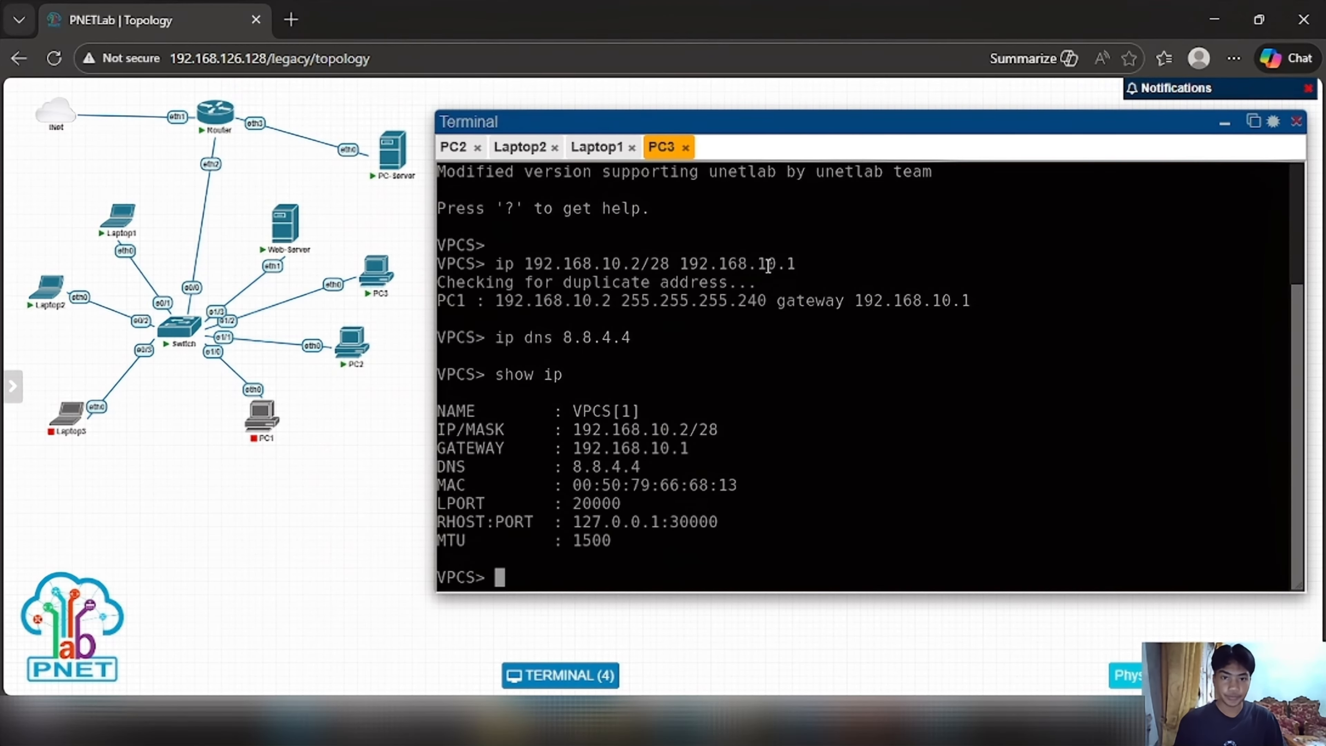
# Step: Switch to WinBox, discard the open NAT rule and start a new firewall NAT rule with the chain dstnat
pyautogui.click(799, 723)
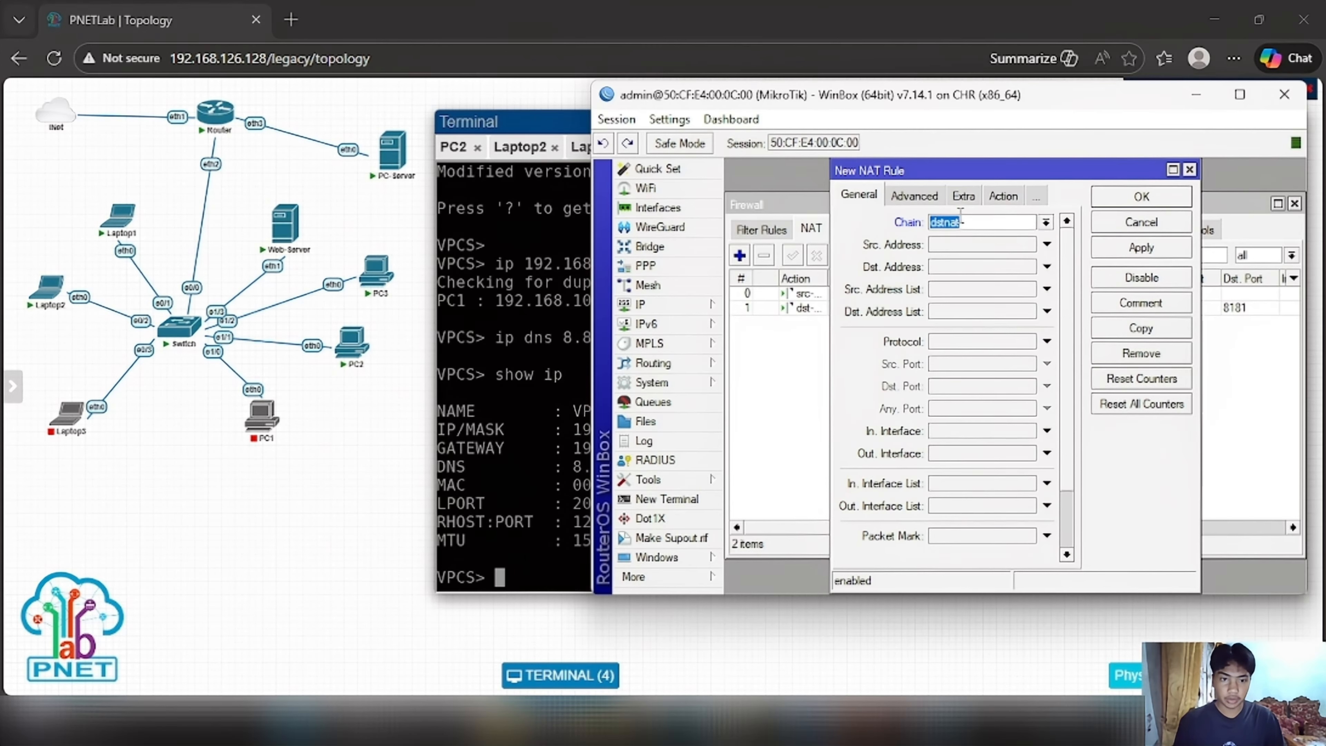
pyautogui.click(1190, 169)
pyautogui.click(1294, 204)
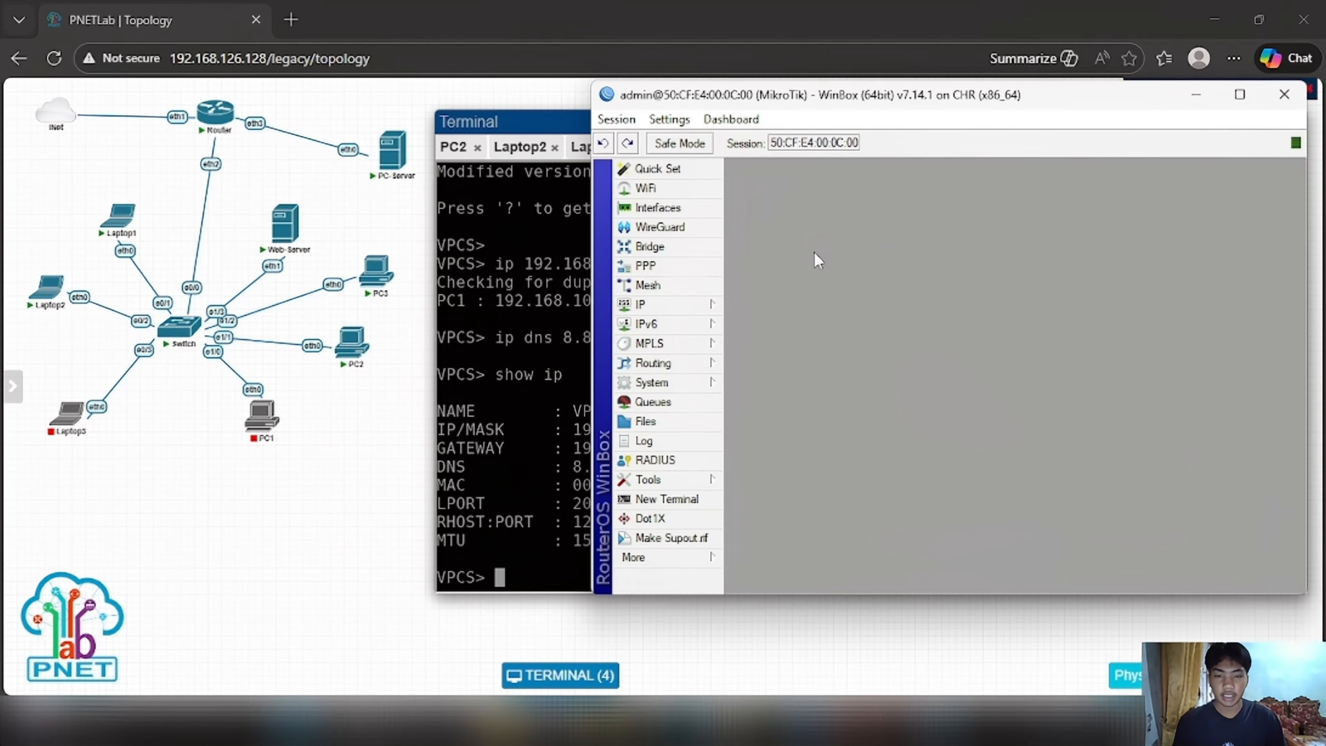
pyautogui.click(694, 308)
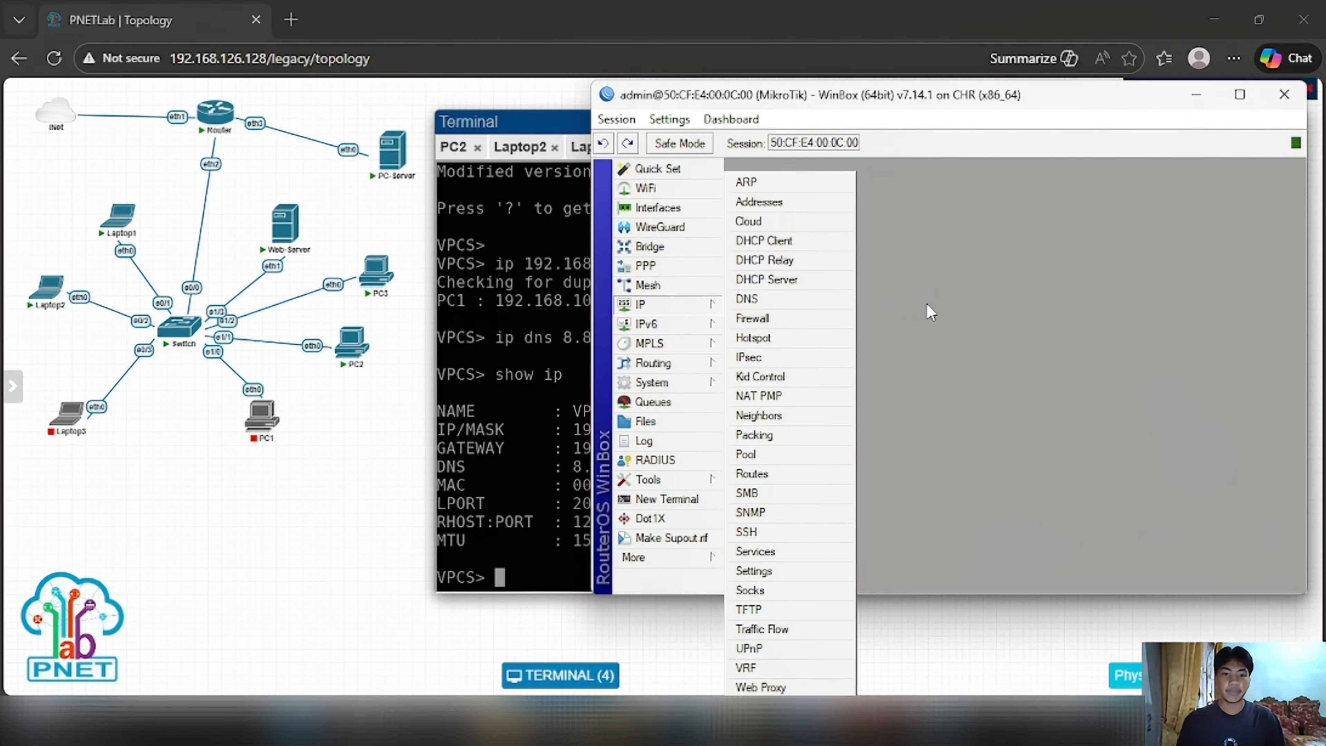
pyautogui.click(780, 325)
pyautogui.click(739, 256)
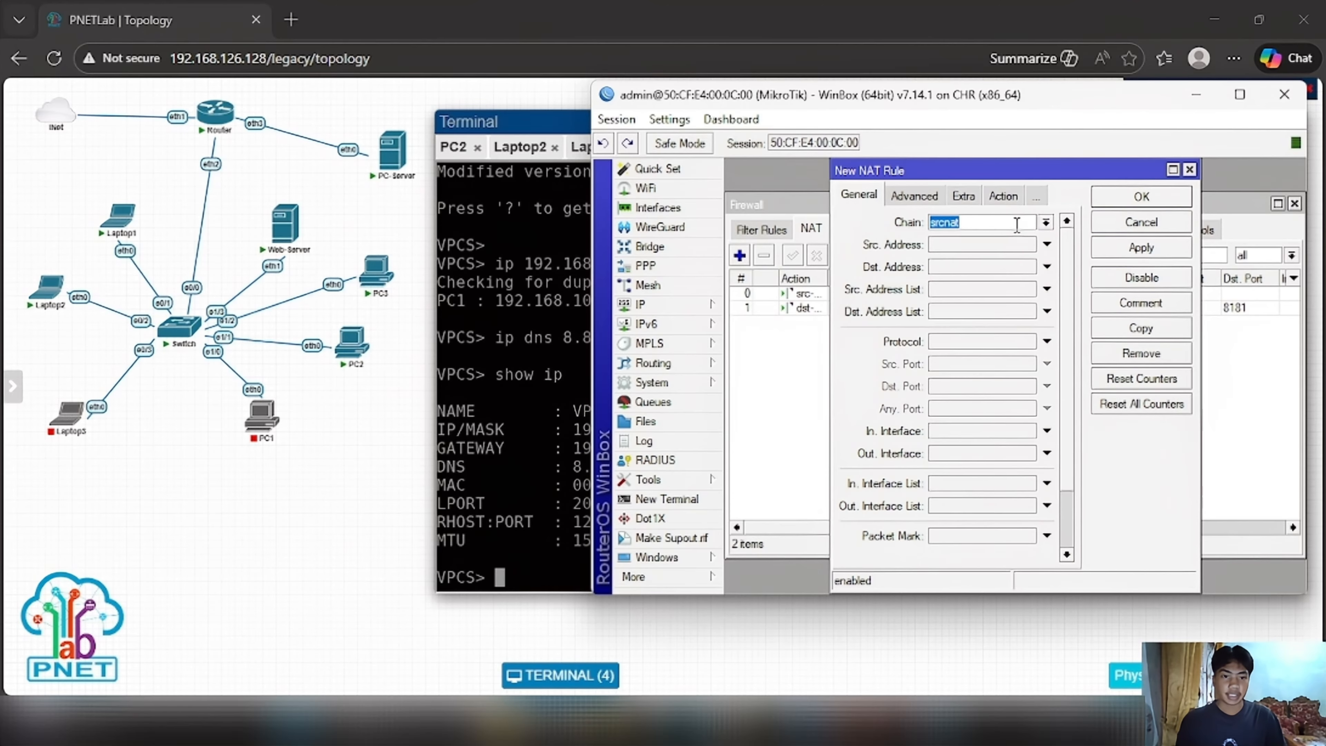
pyautogui.click(1046, 222)
pyautogui.click(1011, 241)
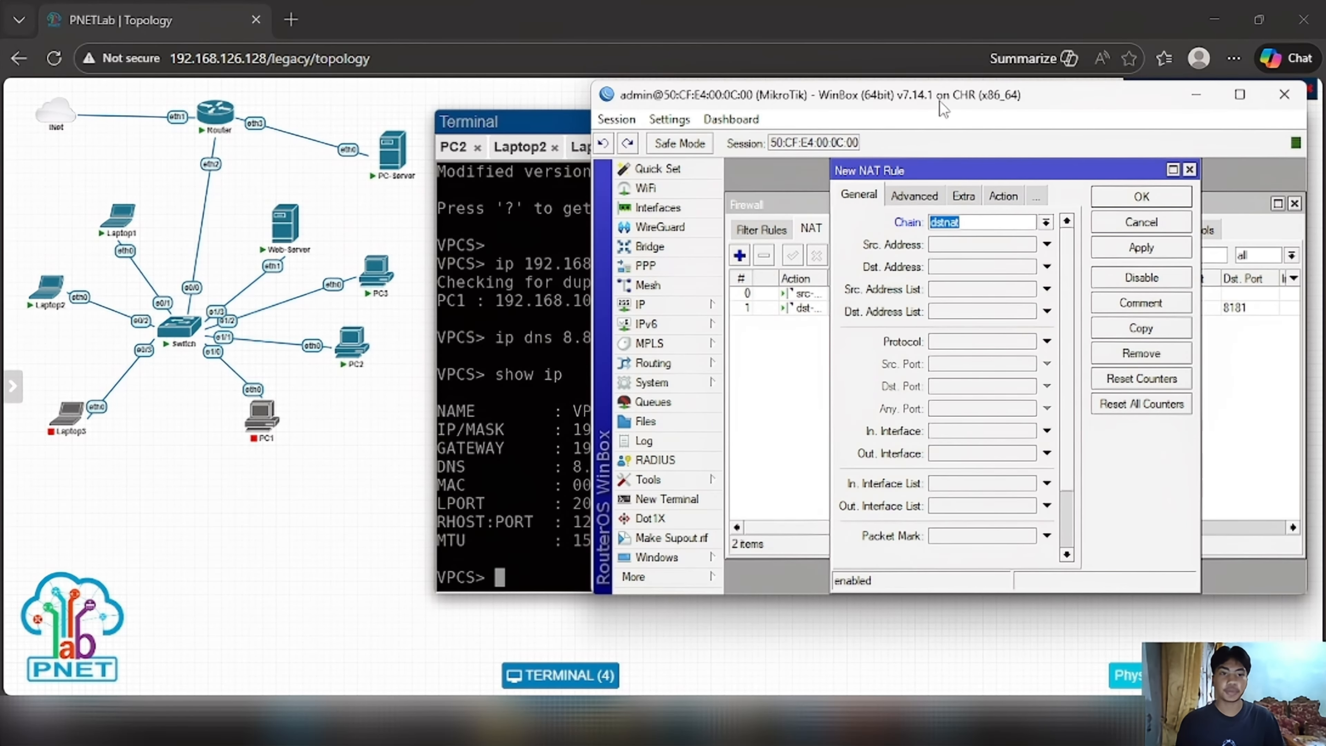
# Step: Rearrange the WinBox and PNETLab terminal windows and check the DNS server configured on PC2
pyautogui.moveTo(942, 98); pyautogui.dragTo(958, 99)
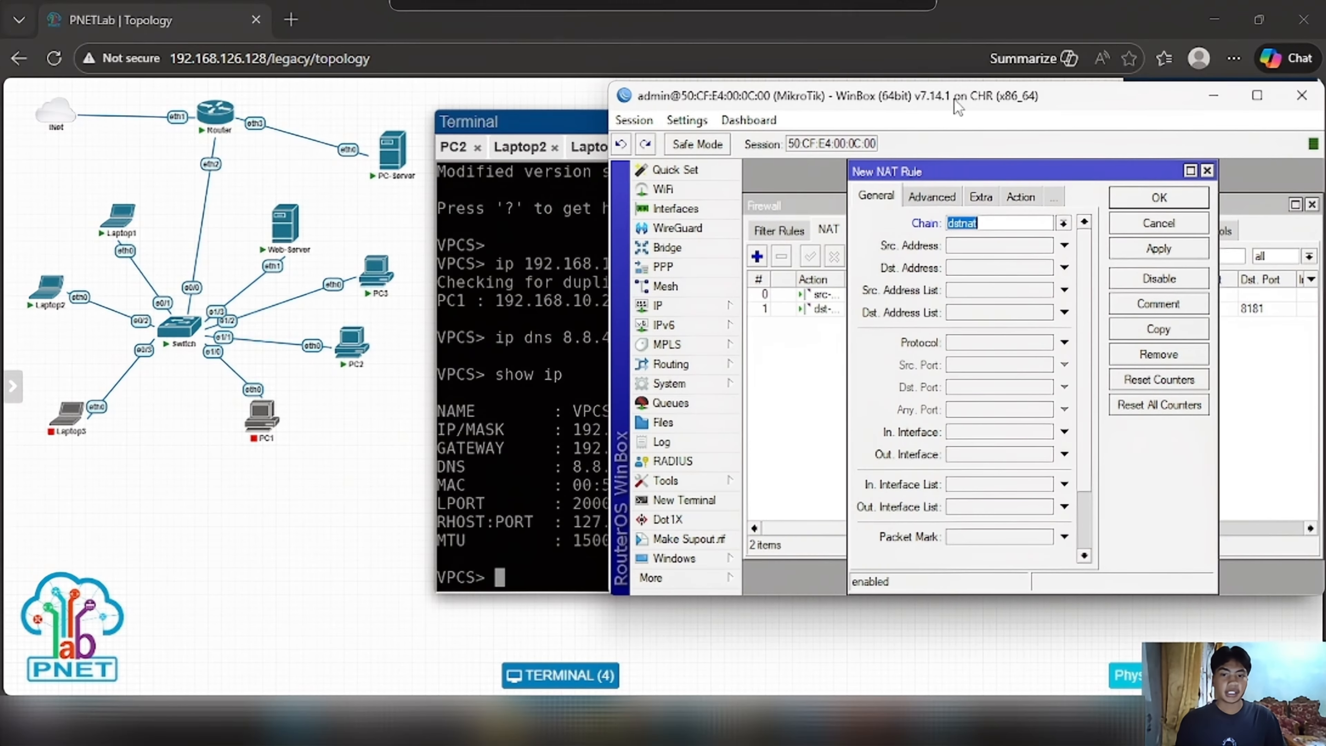
pyautogui.moveTo(573, 130); pyautogui.dragTo(414, 124)
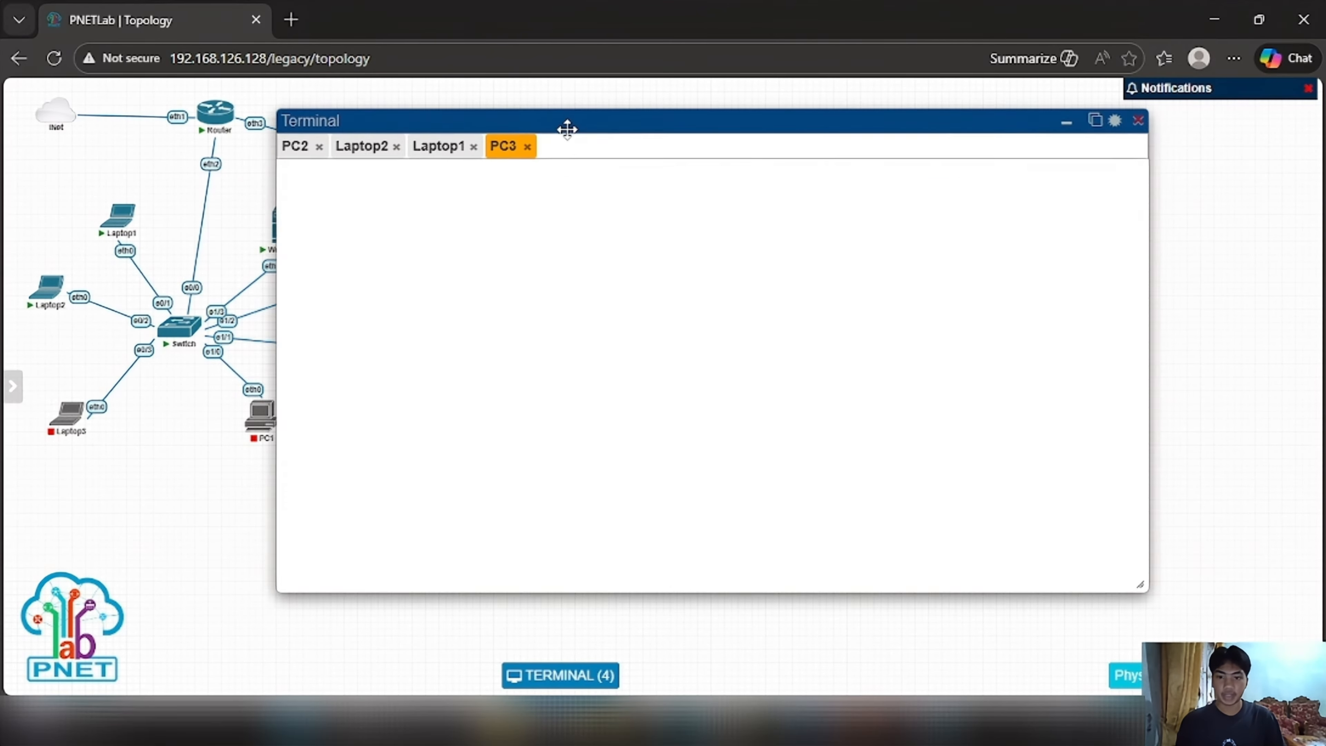
pyautogui.moveTo(567, 129); pyautogui.dragTo(545, 138)
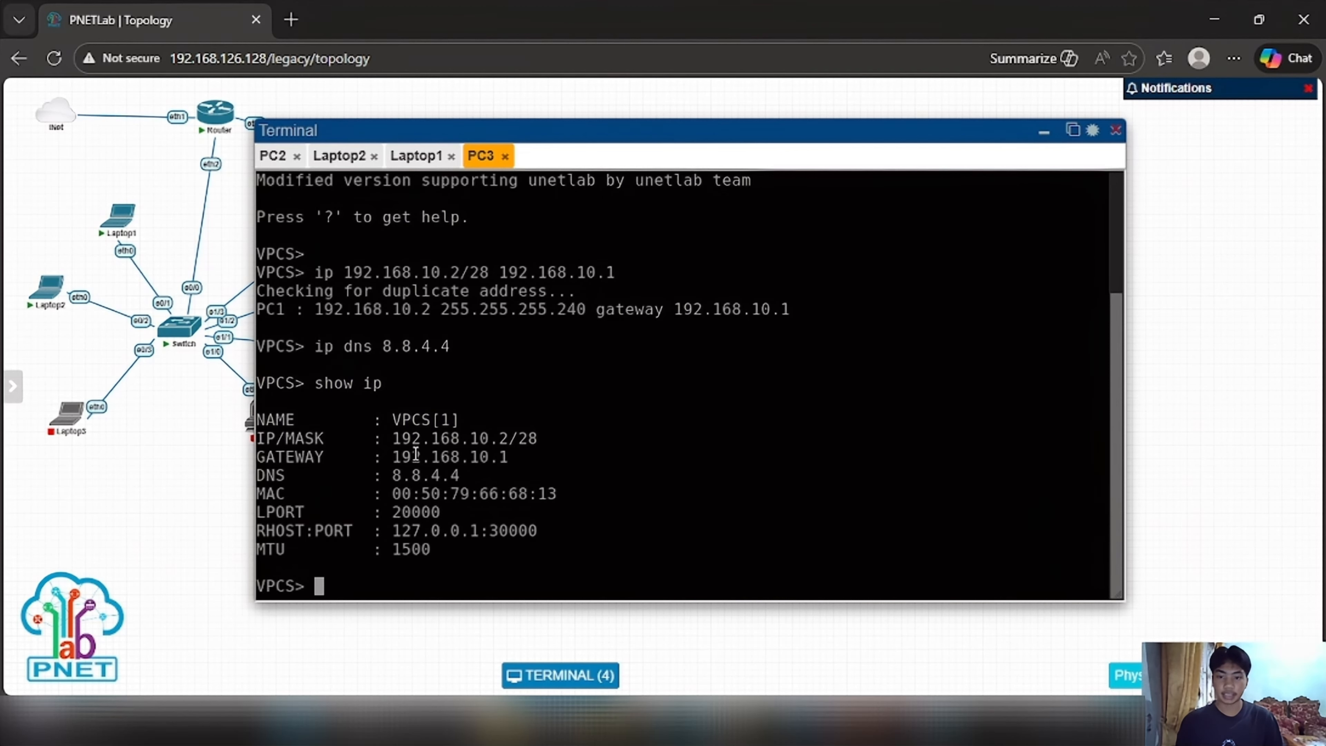
pyautogui.click(273, 156)
pyautogui.moveTo(392, 292); pyautogui.dragTo(450, 292)
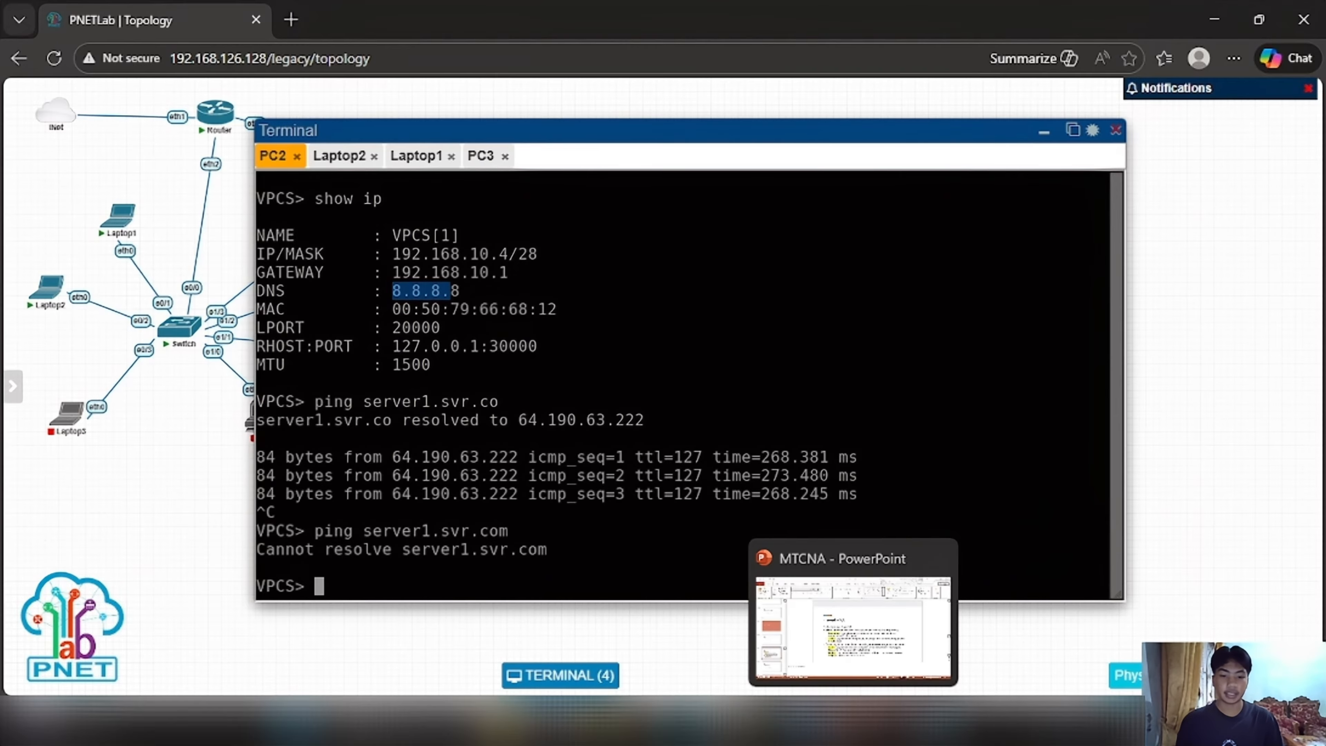
# Step: Switch back to WinBox and make the new dstnat rule match destination address 8.8.8.8, protocol udp and destination port 53
pyautogui.click(805, 722)
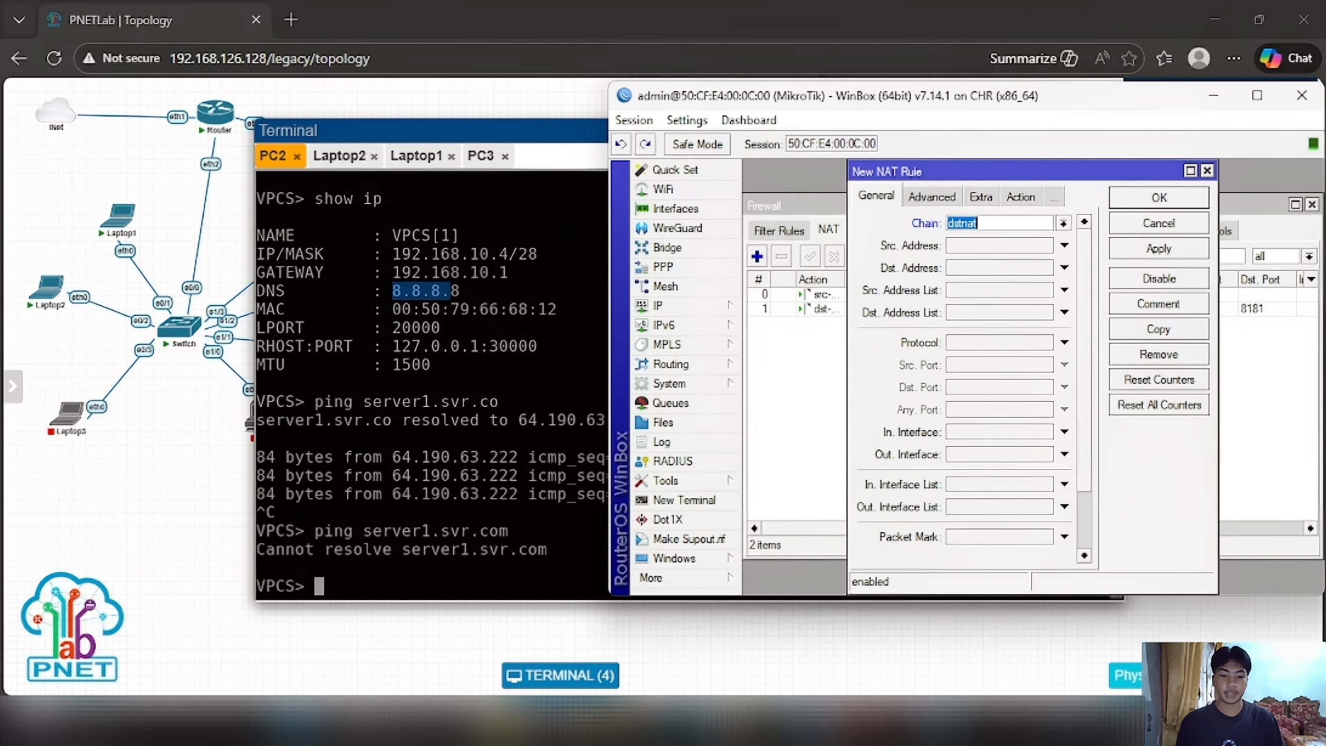
pyautogui.click(984, 268)
pyautogui.write('8.8.8.8')
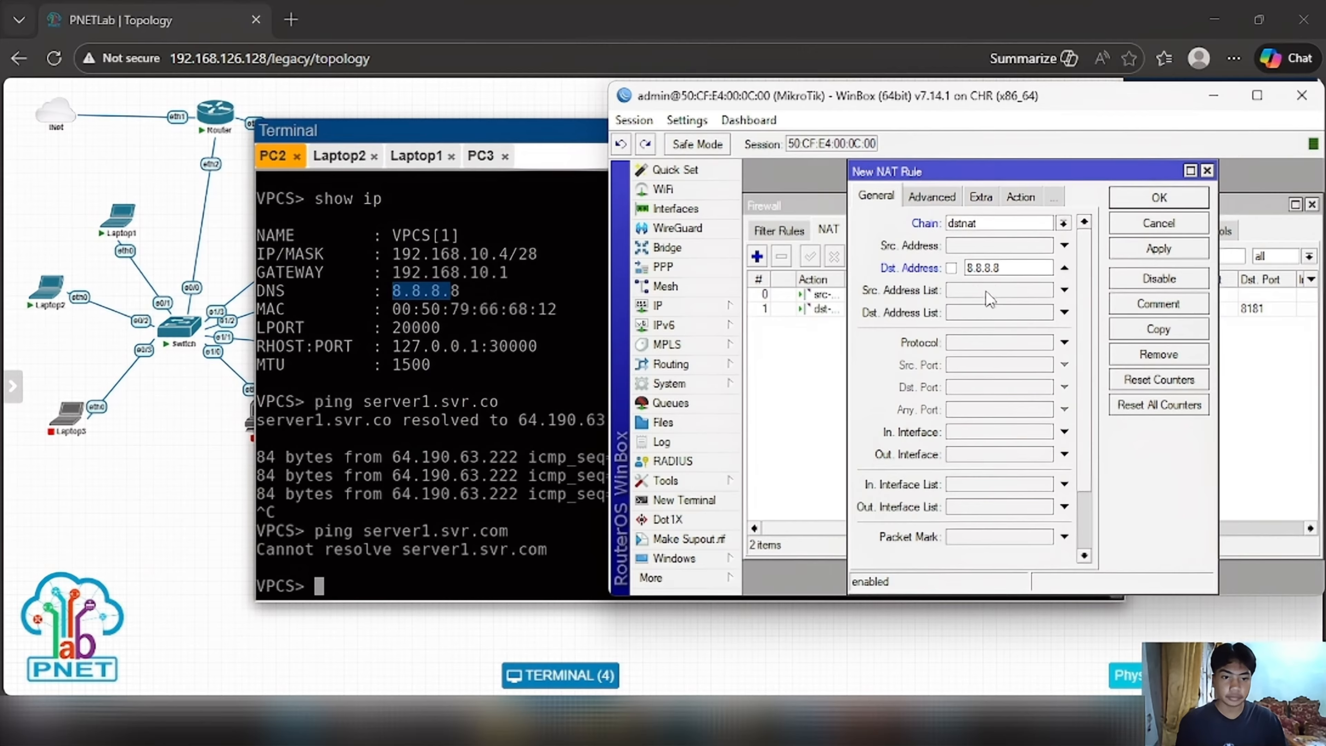
pyautogui.click(1006, 344)
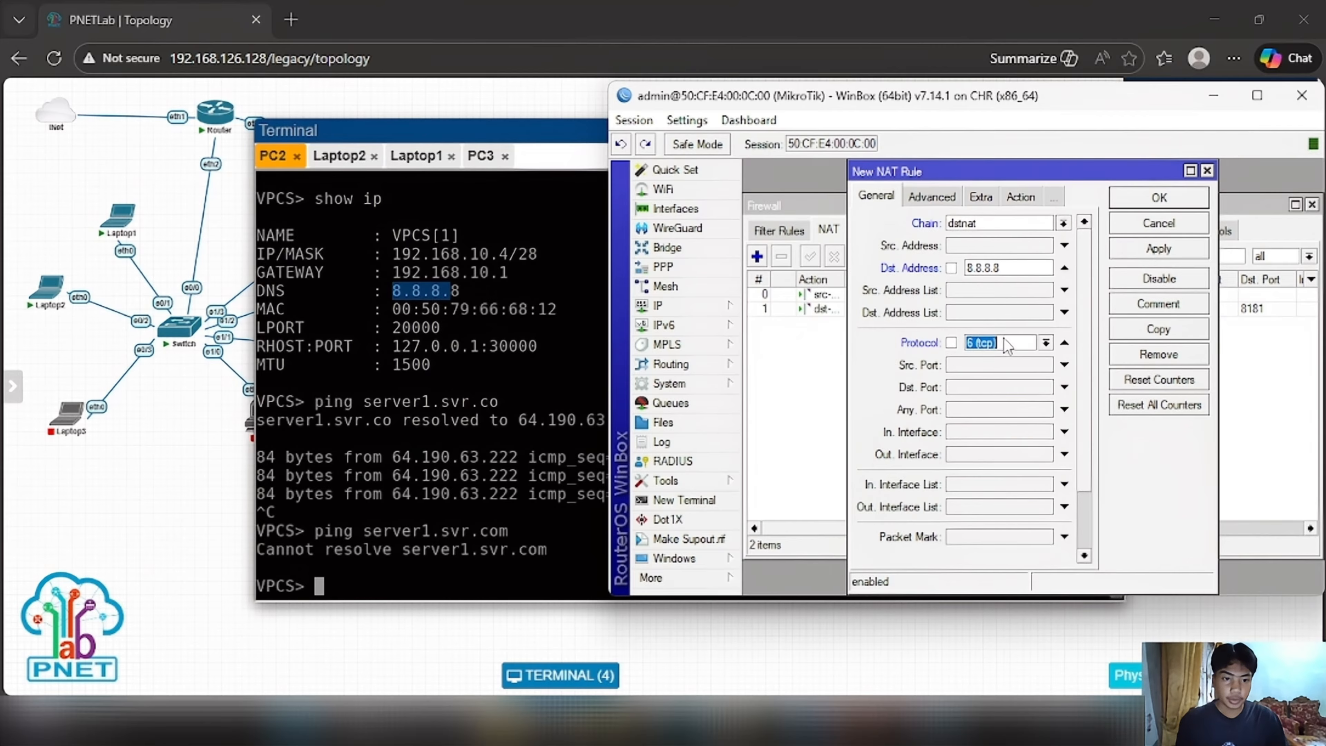
pyautogui.click(1046, 343)
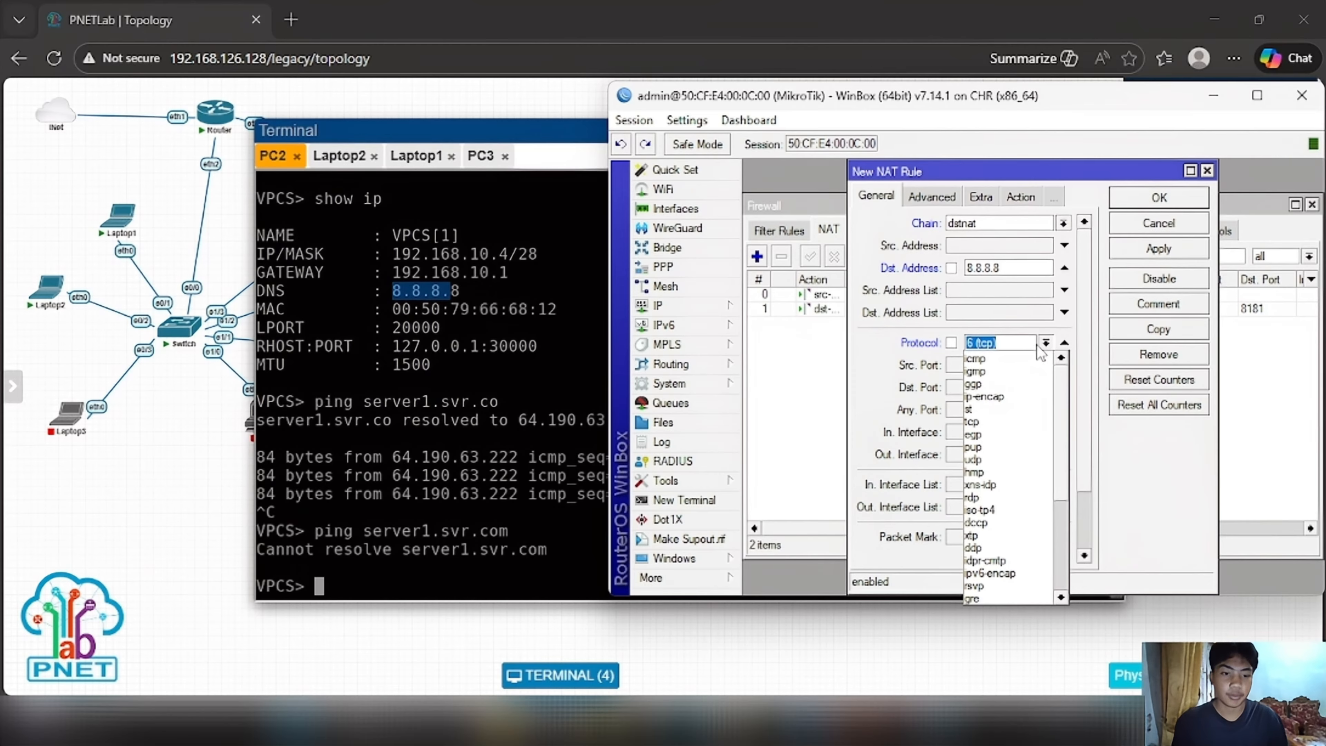
pyautogui.click(985, 460)
pyautogui.click(991, 393)
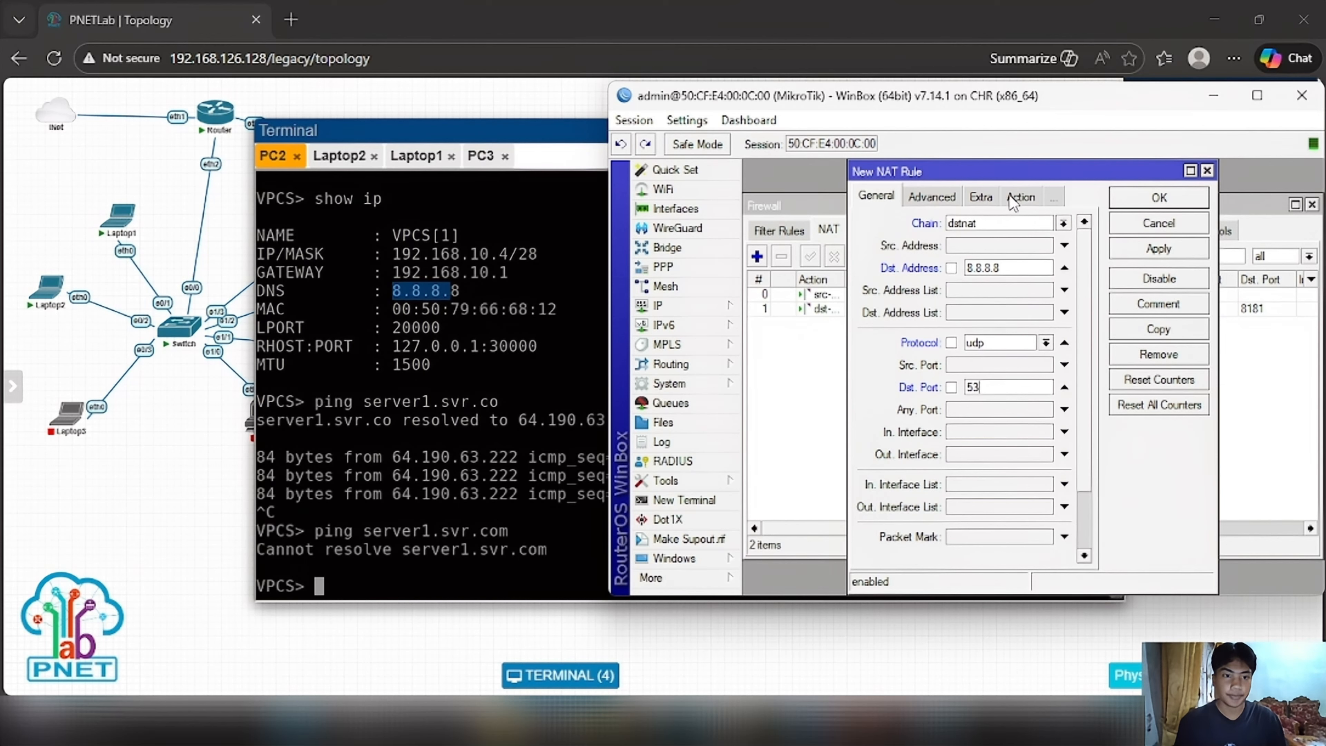
# Step: Set the new dstnat rule's action to redirect and apply it
pyautogui.click(1021, 200)
pyautogui.click(1083, 225)
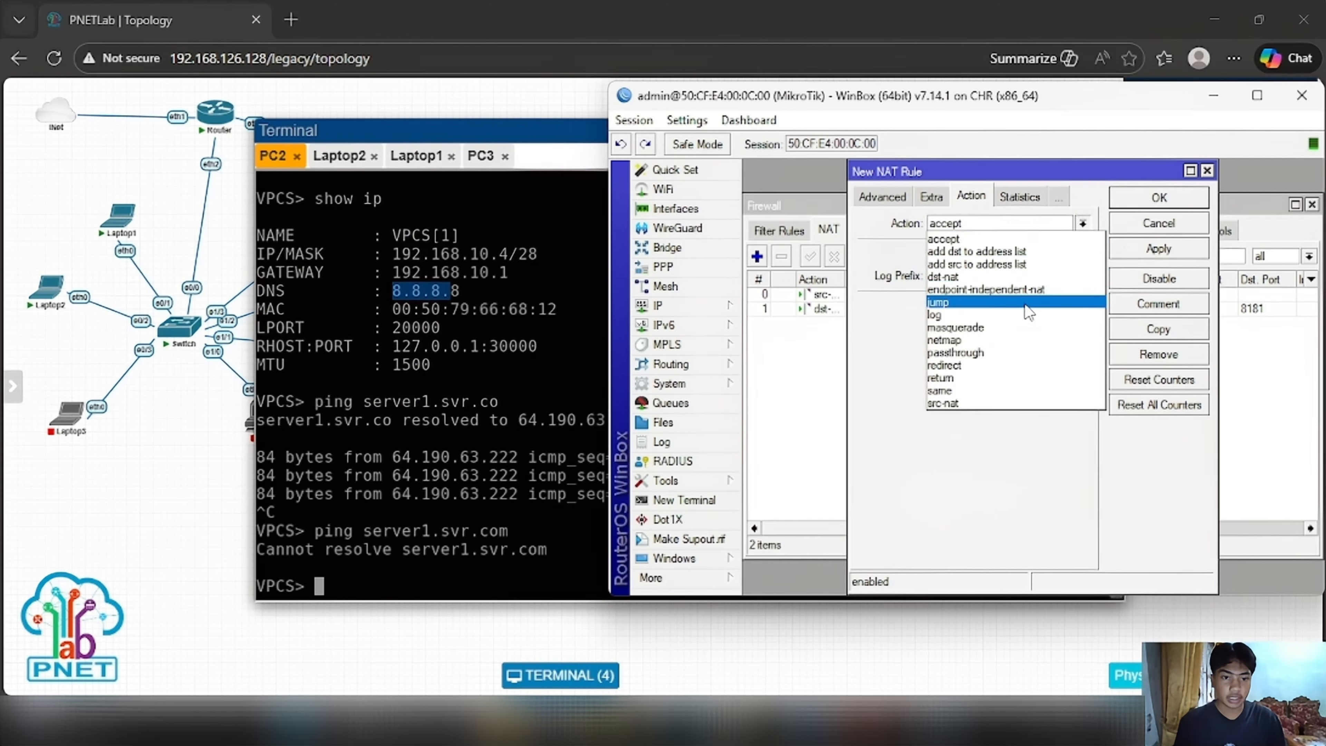
pyautogui.click(997, 372)
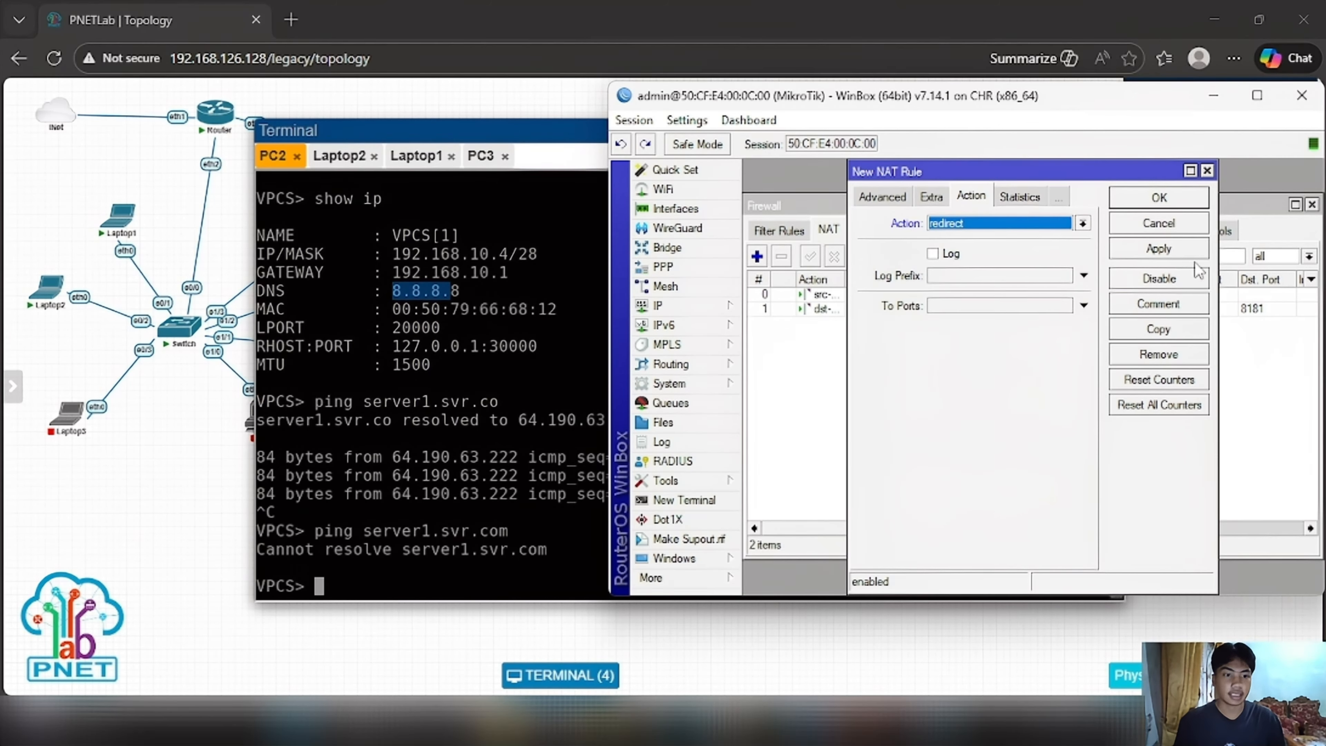
pyautogui.click(1174, 251)
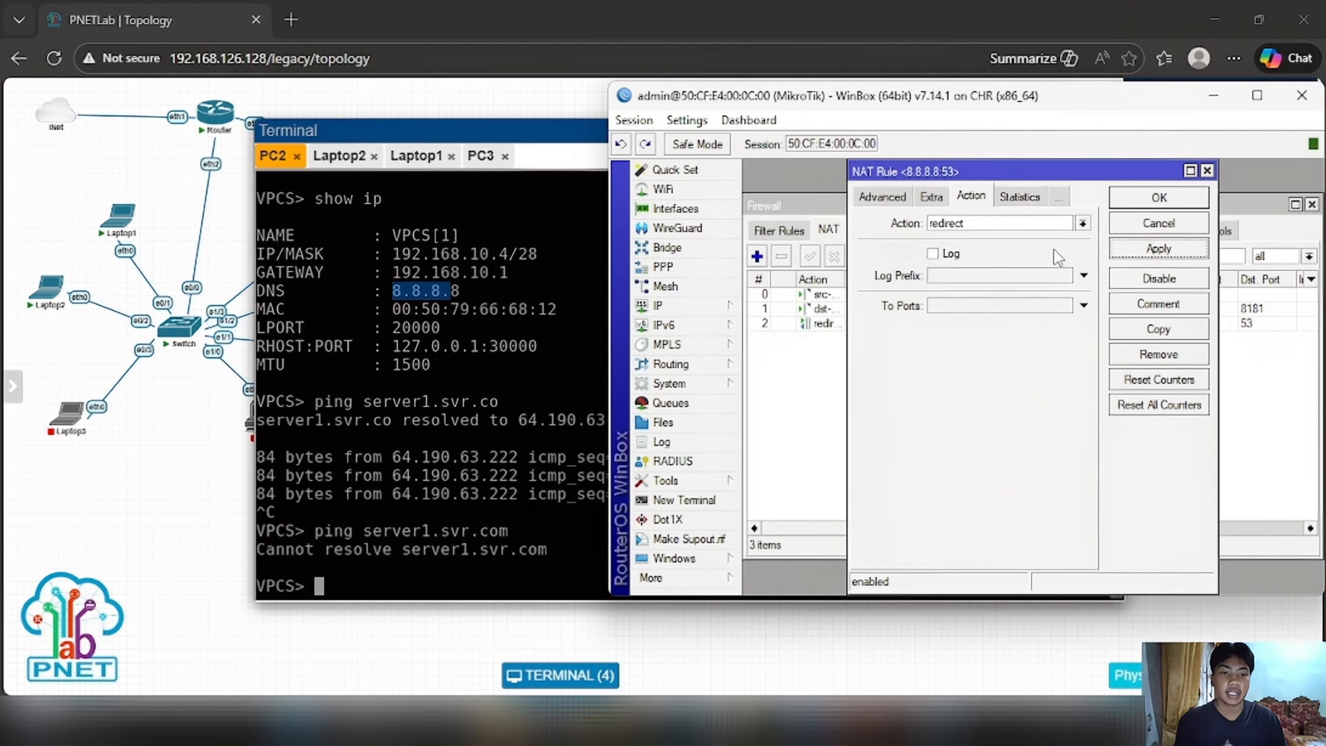
pyautogui.click(1083, 224)
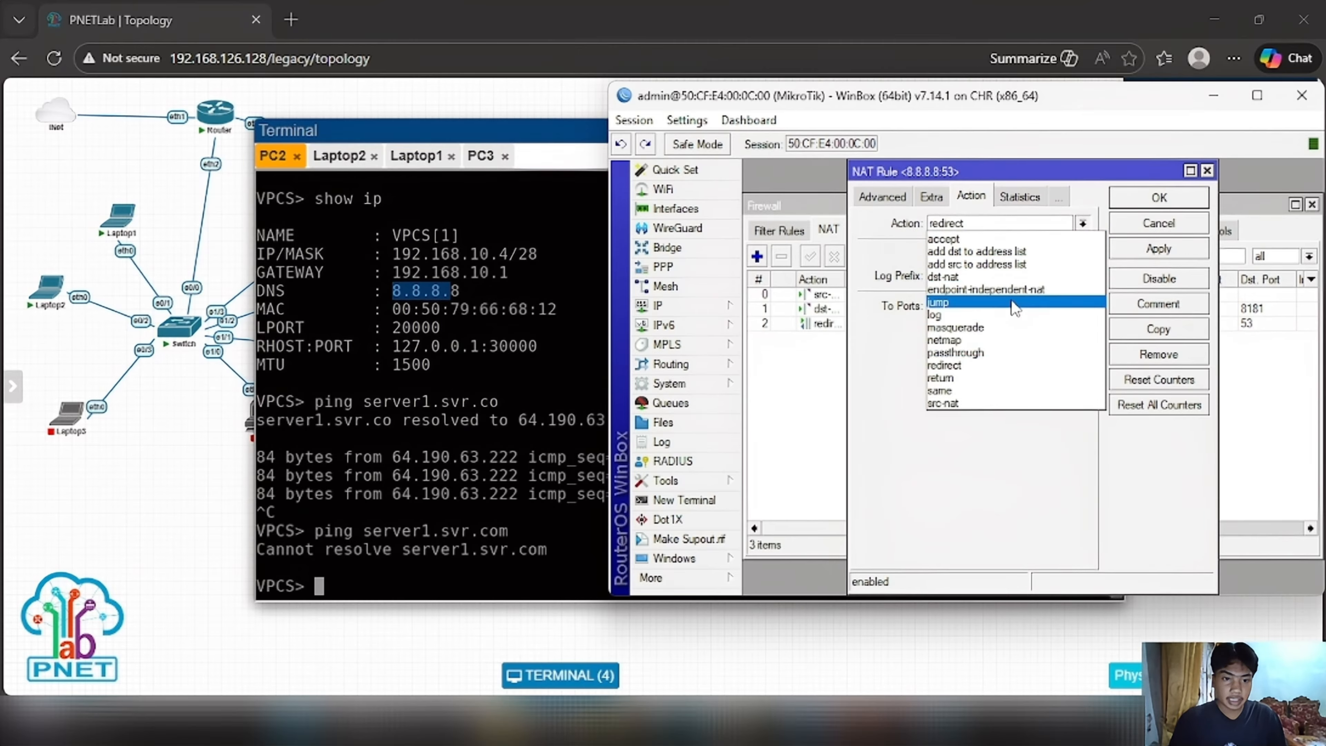
pyautogui.click(1017, 278)
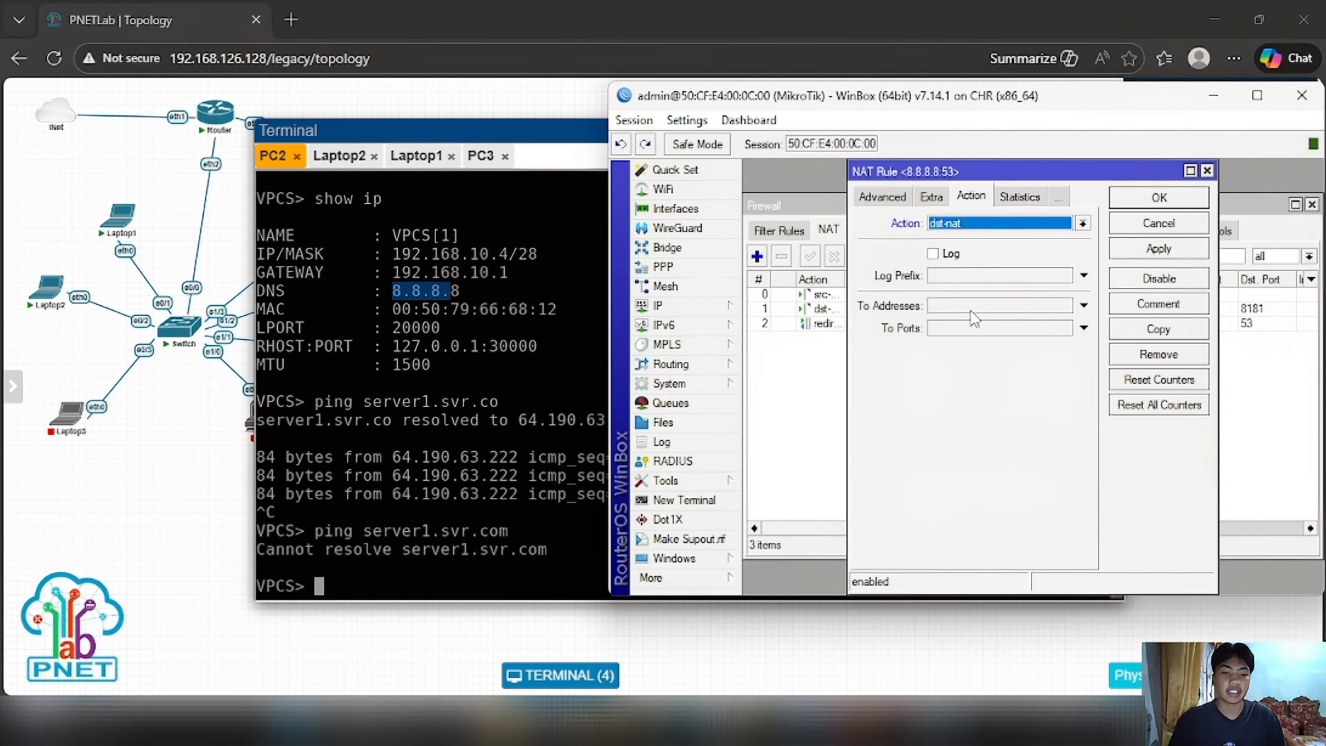
pyautogui.click(976, 224)
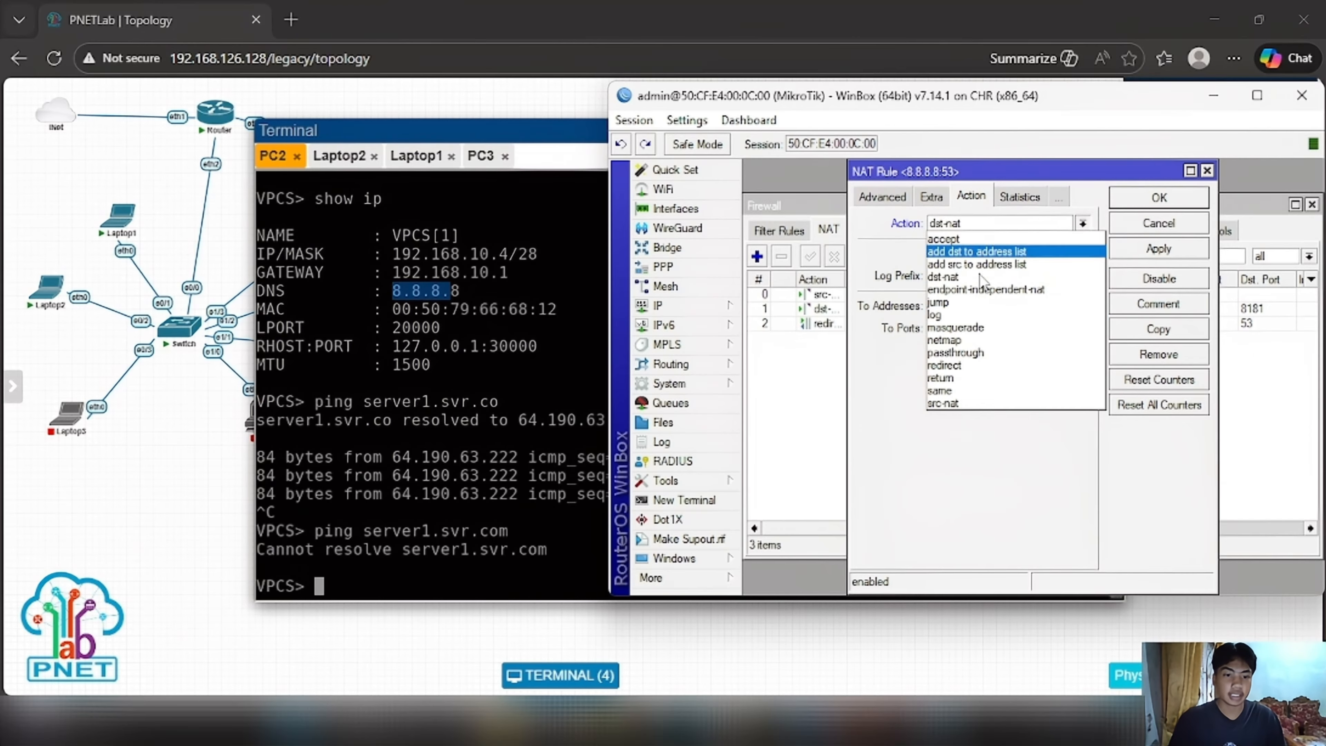
pyautogui.click(972, 365)
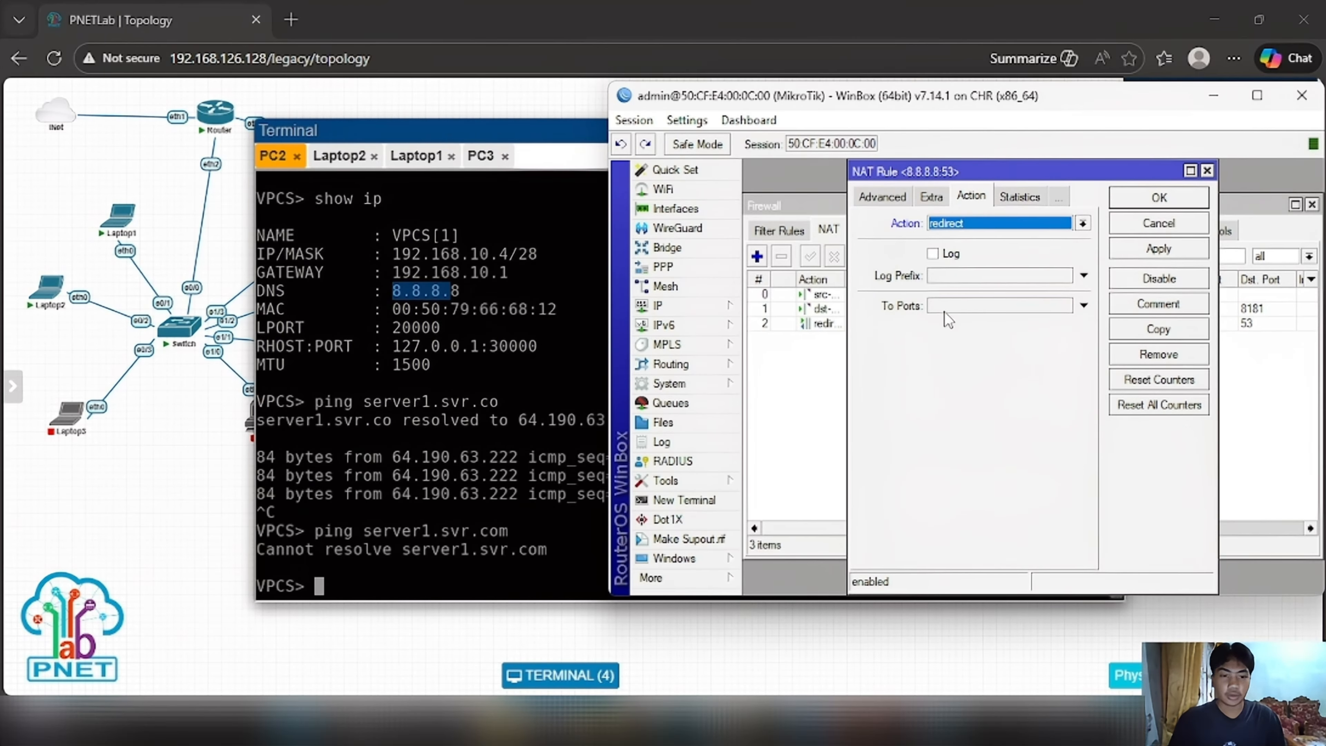
# Step: Apply the redirect rule for 8.8.8.8 and close its window
pyautogui.moveTo(225, 131)
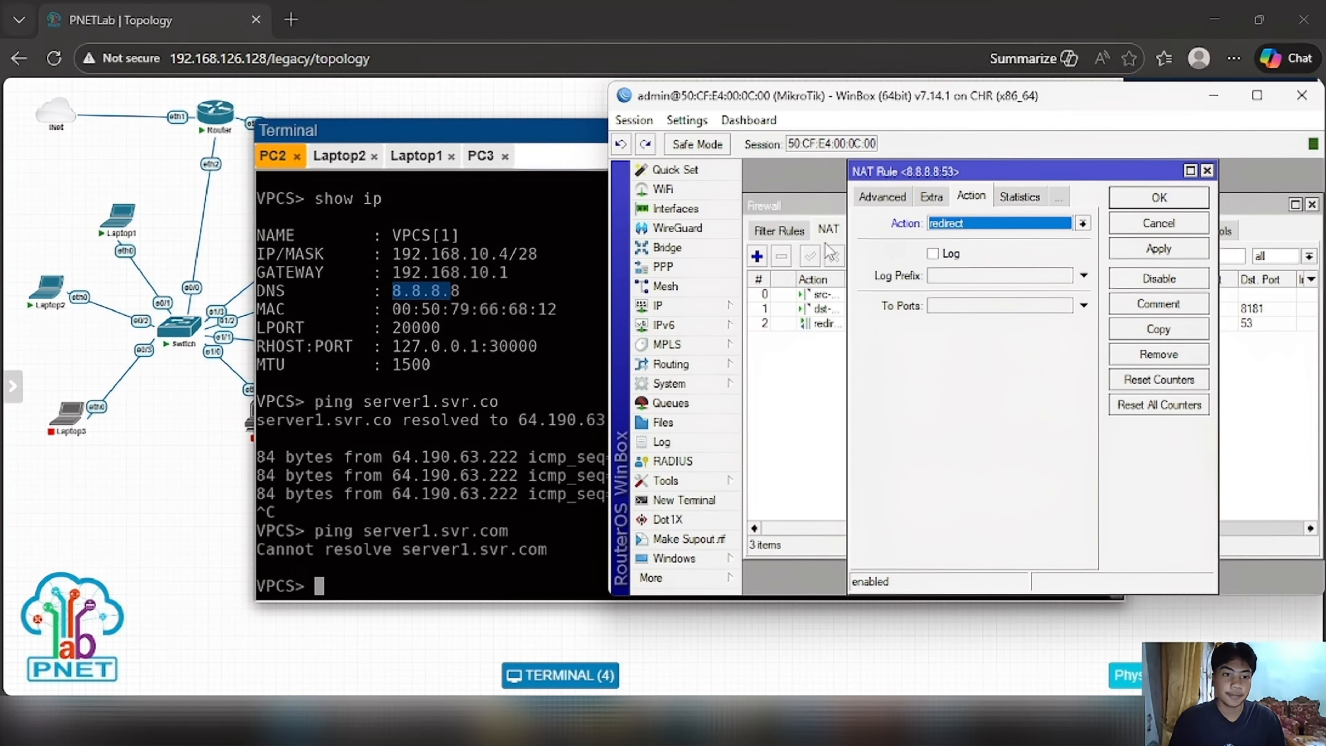
pyautogui.click(1147, 249)
pyautogui.click(1144, 230)
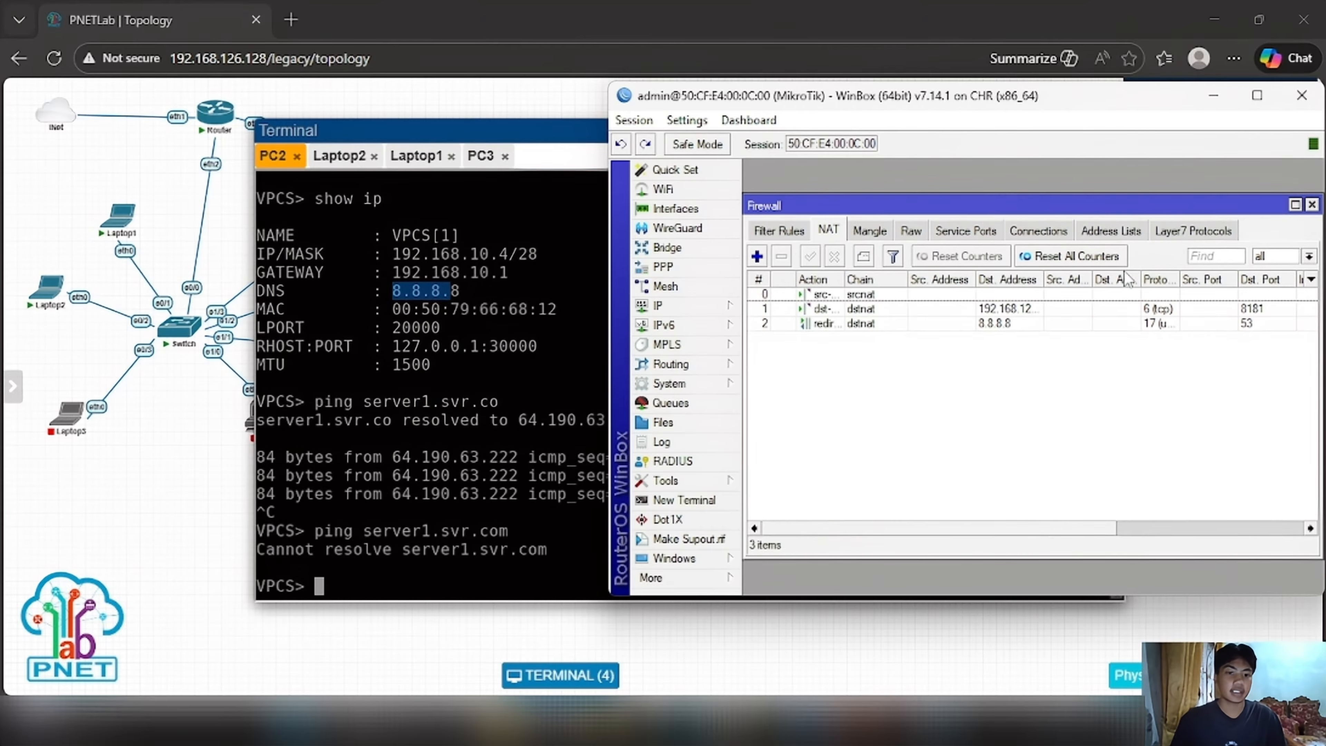
# Step: Switch to the PNETLab terminal, move its window clear of the topology and ping server1.svr.com from PC2
pyautogui.click(413, 580)
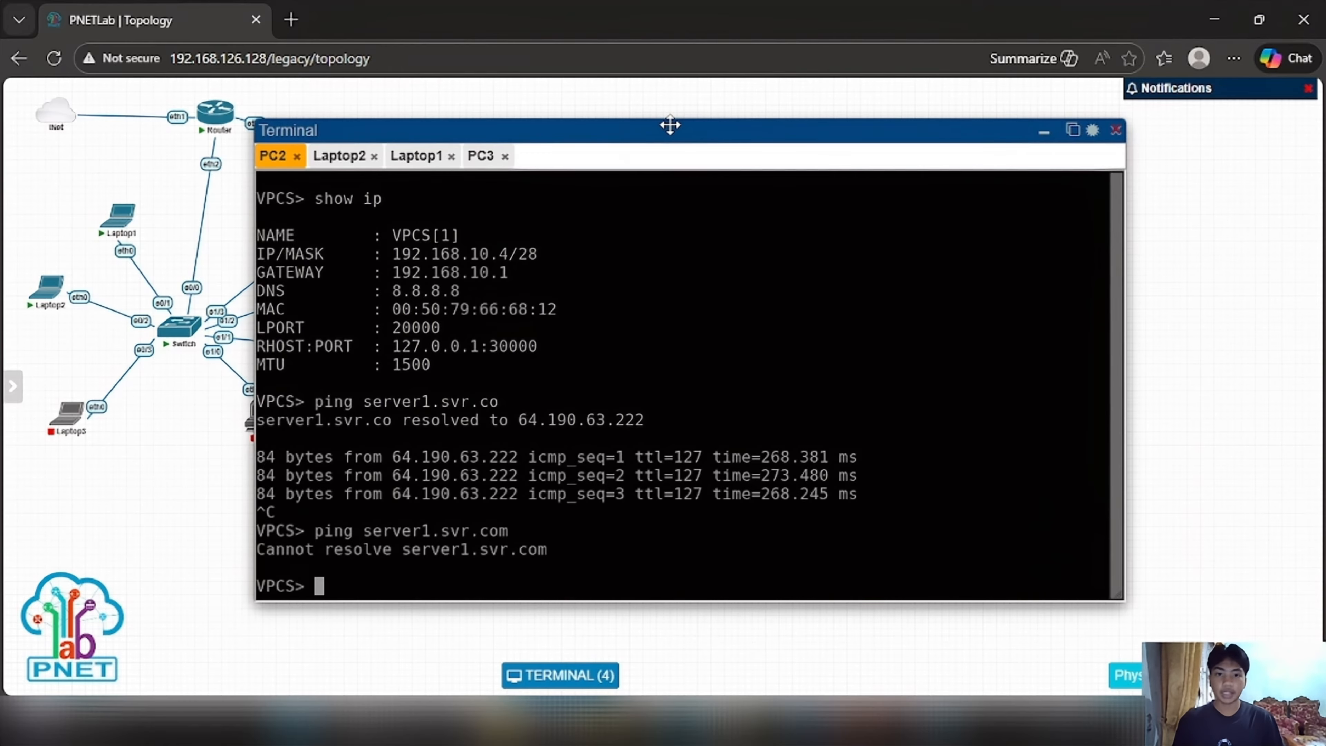
pyautogui.moveTo(672, 124); pyautogui.dragTo(843, 110)
pyautogui.write('pin')
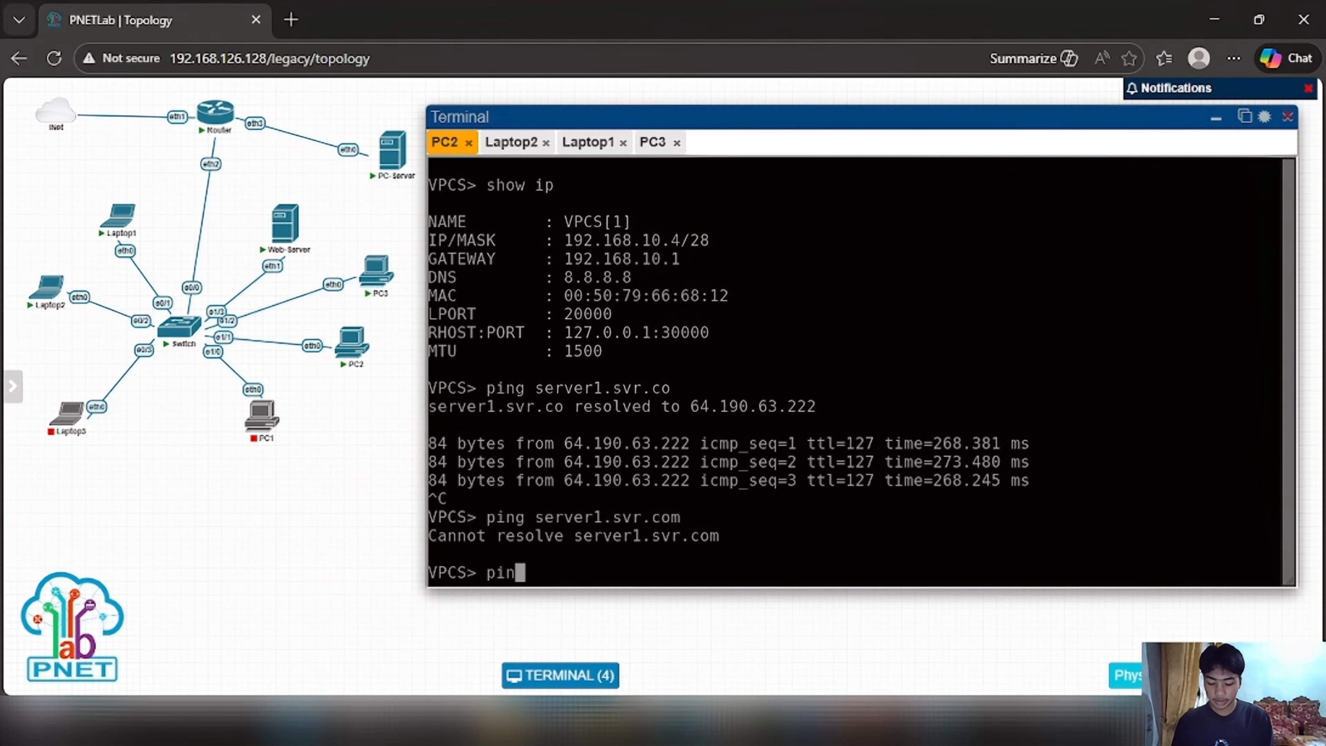
pyautogui.write('g server1')
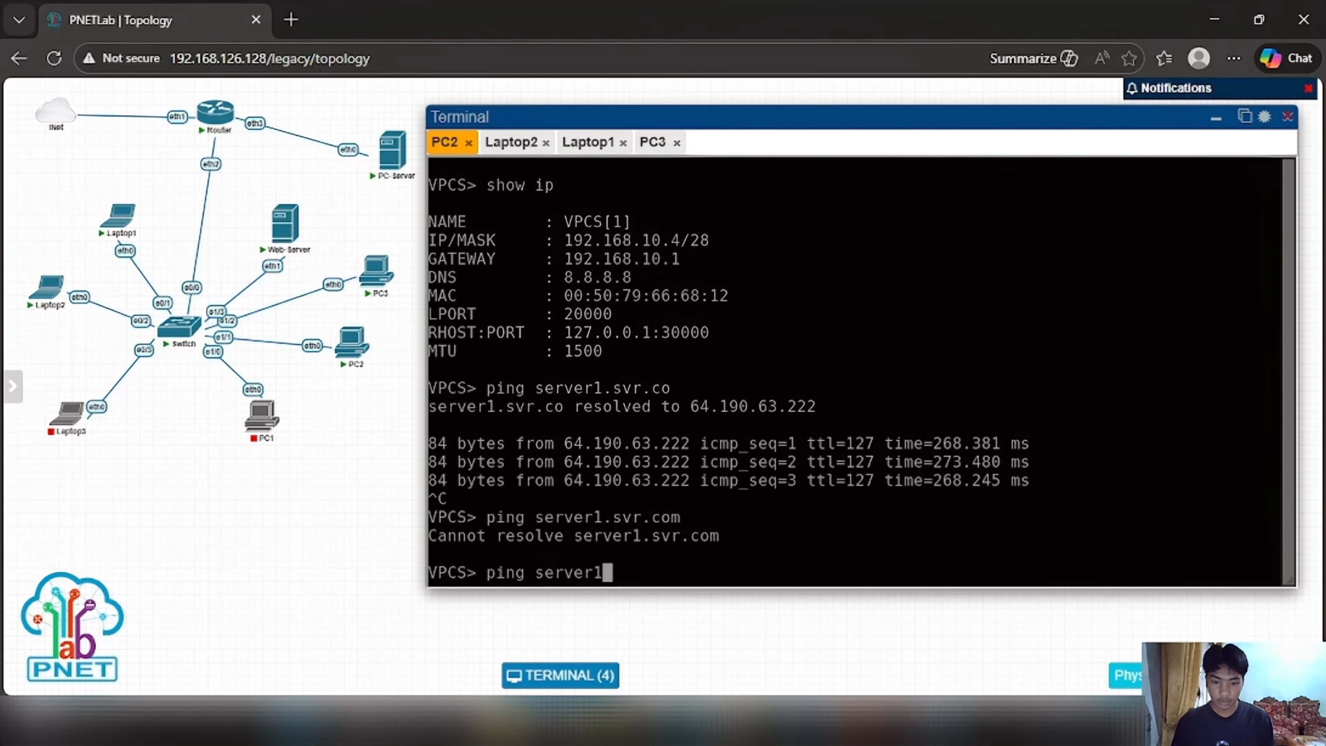
pyautogui.write('.svr.com')
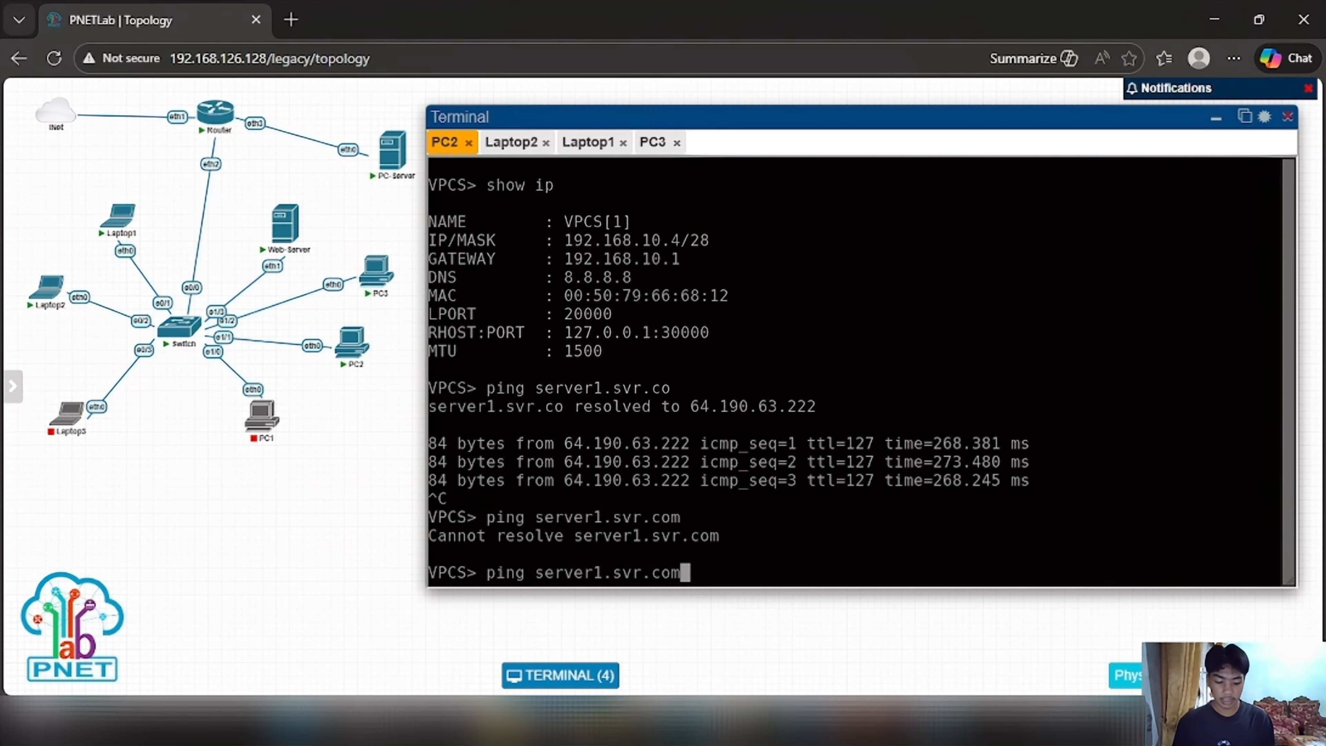
pyautogui.press('Return')
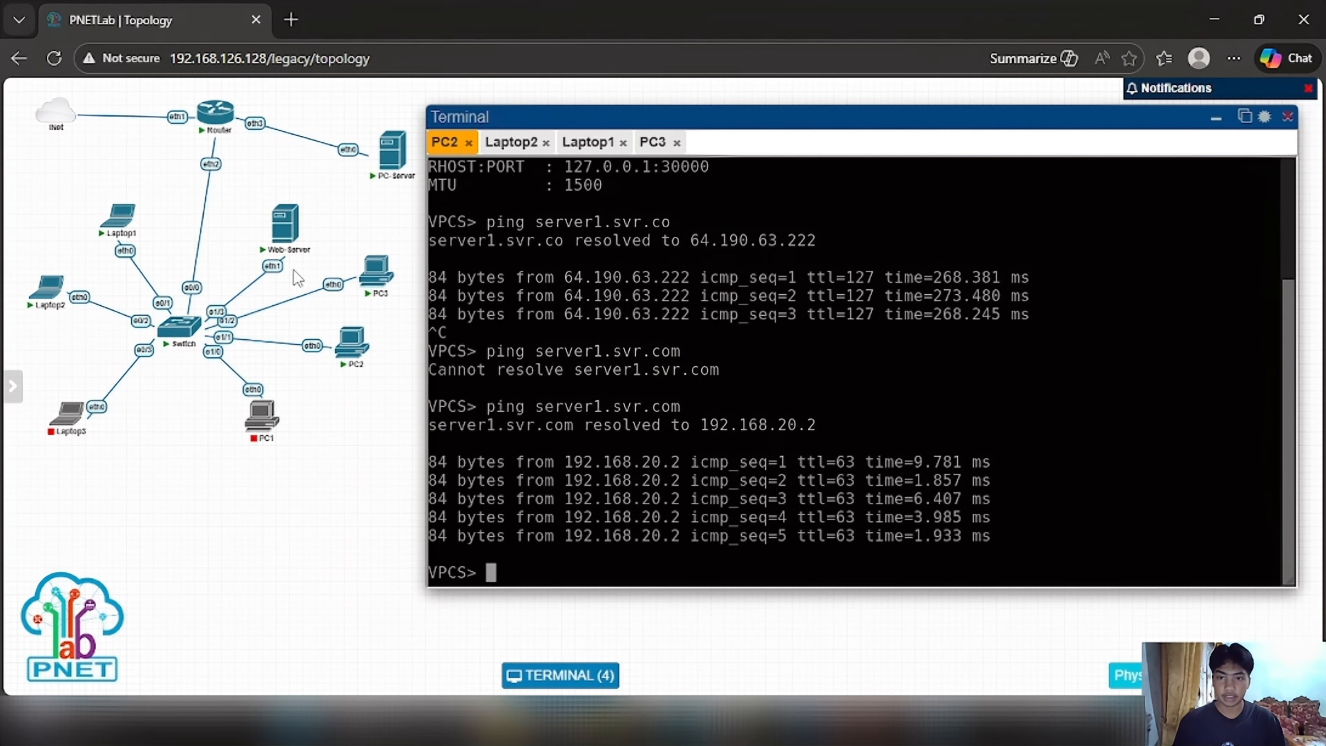
# Step: Ping server1.svr.com from PC3 and check the DNS server PC3 uses
pyautogui.click(646, 144)
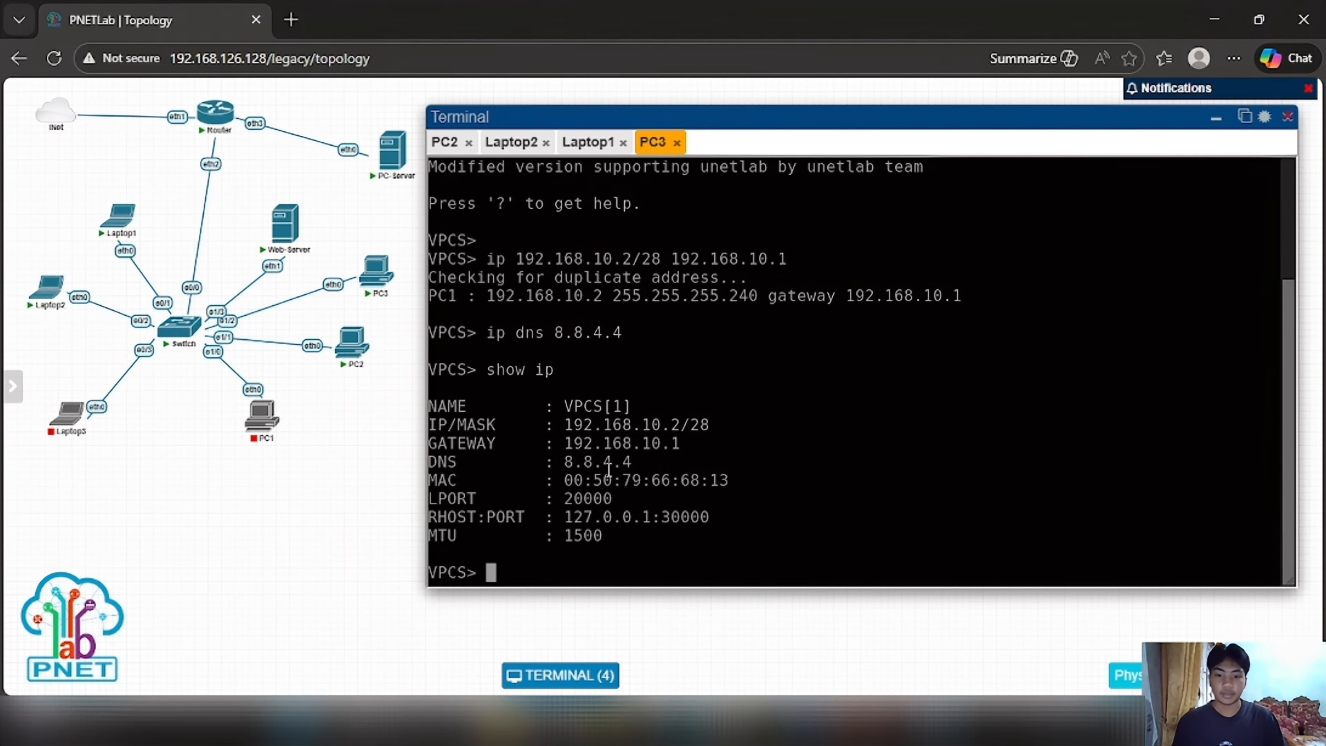
pyautogui.write('ping s')
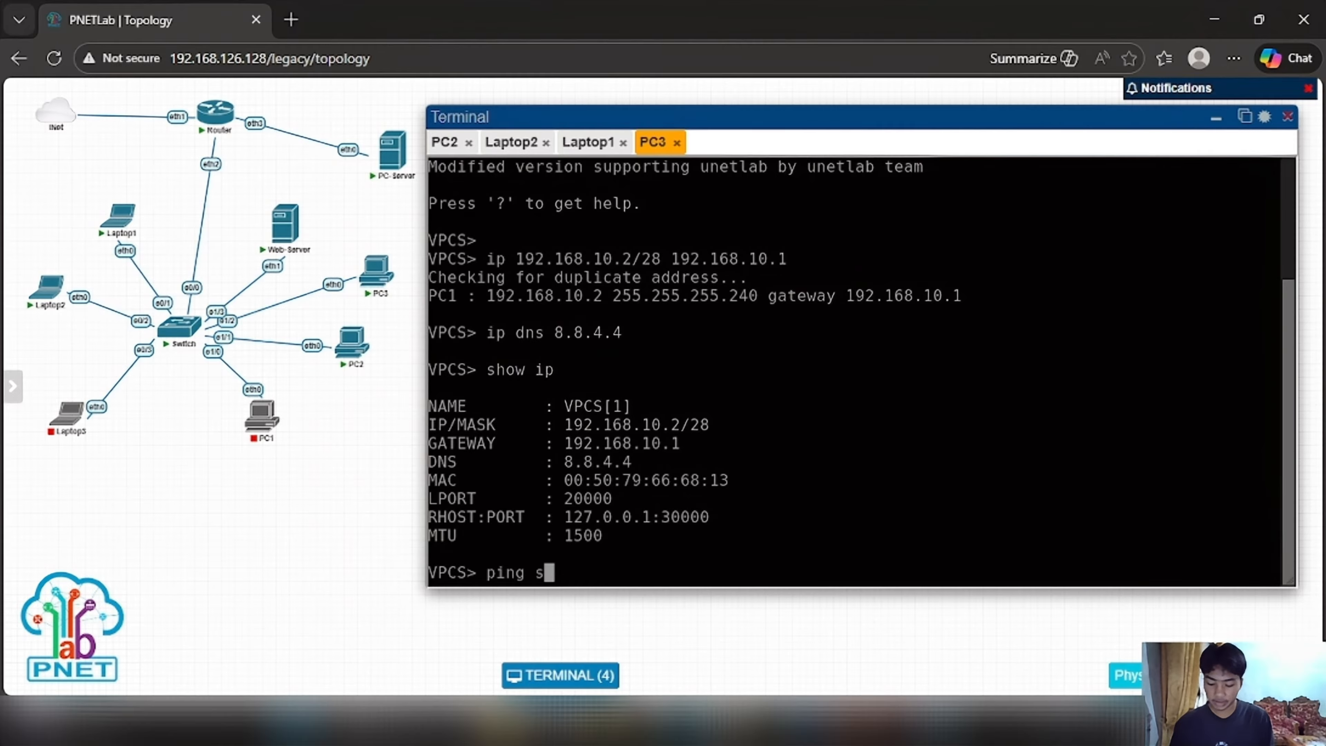
pyautogui.write('erver')
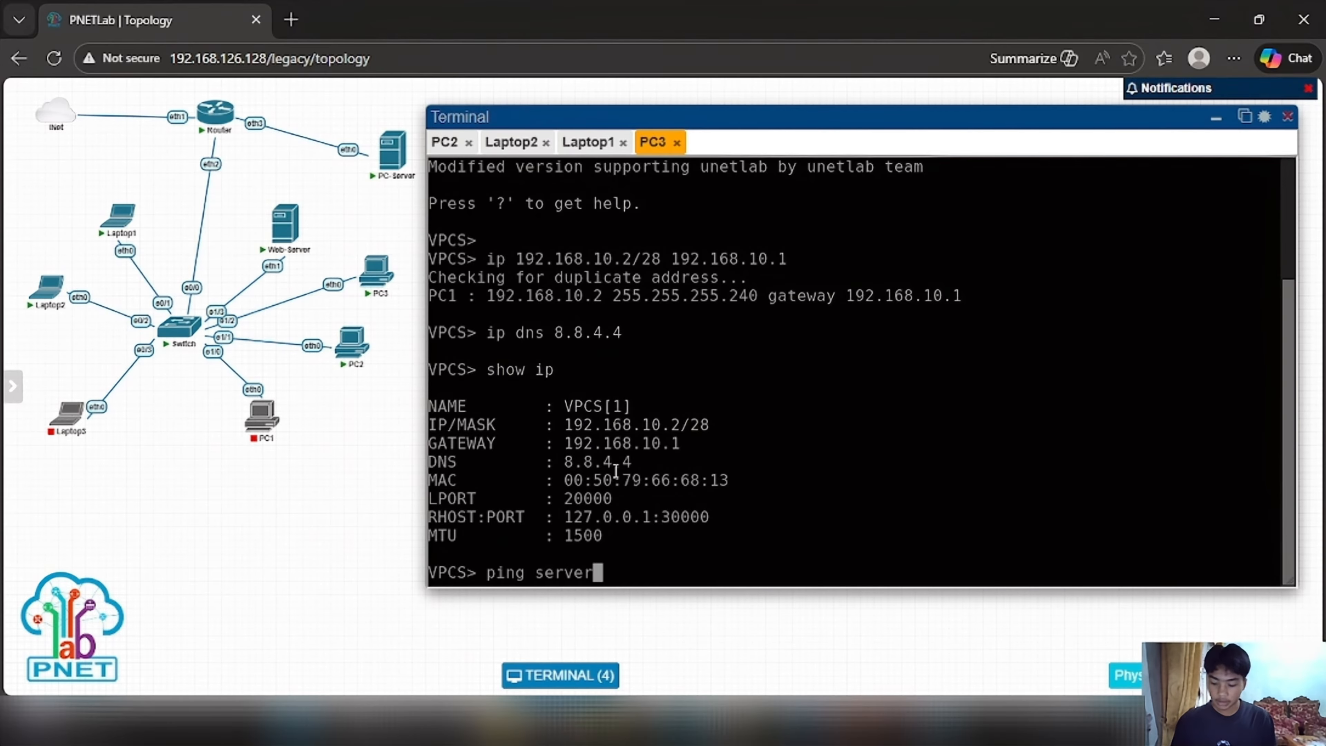
pyautogui.write('1.sv')
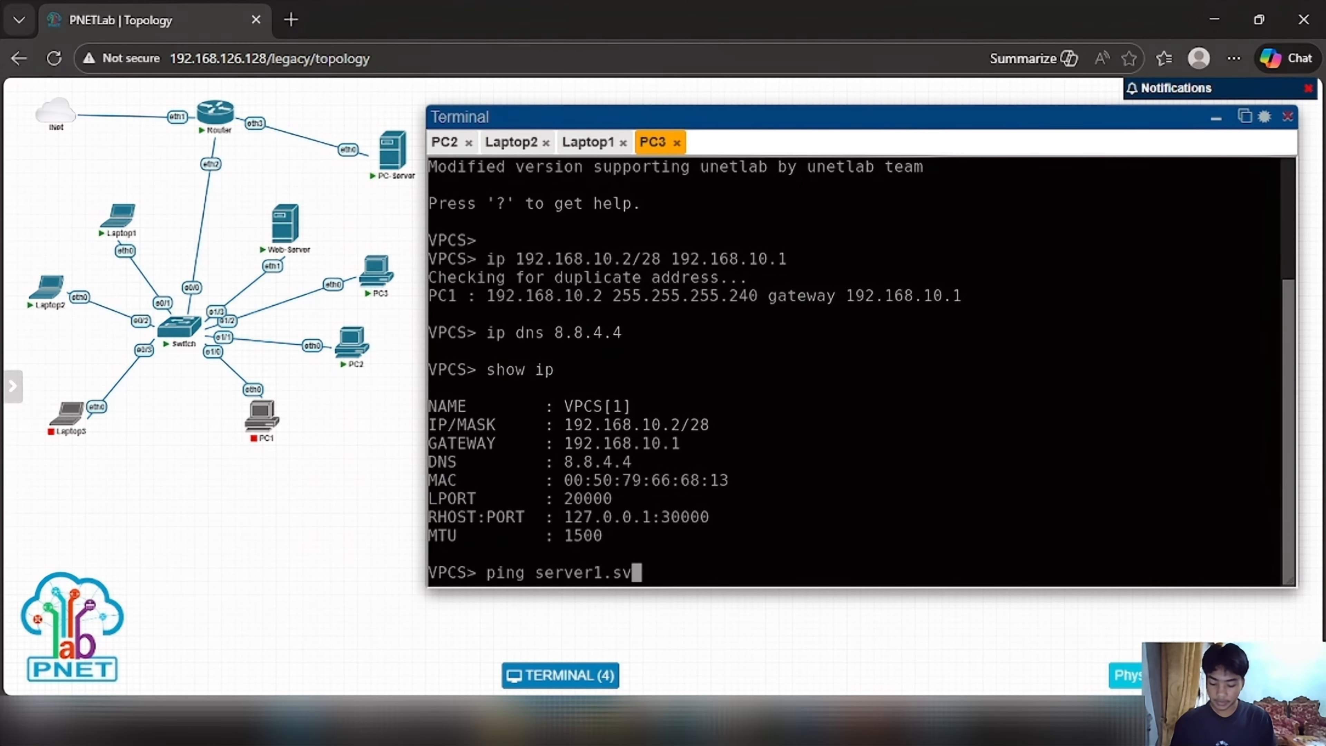
pyautogui.write('r.com')
pyautogui.press('Return')
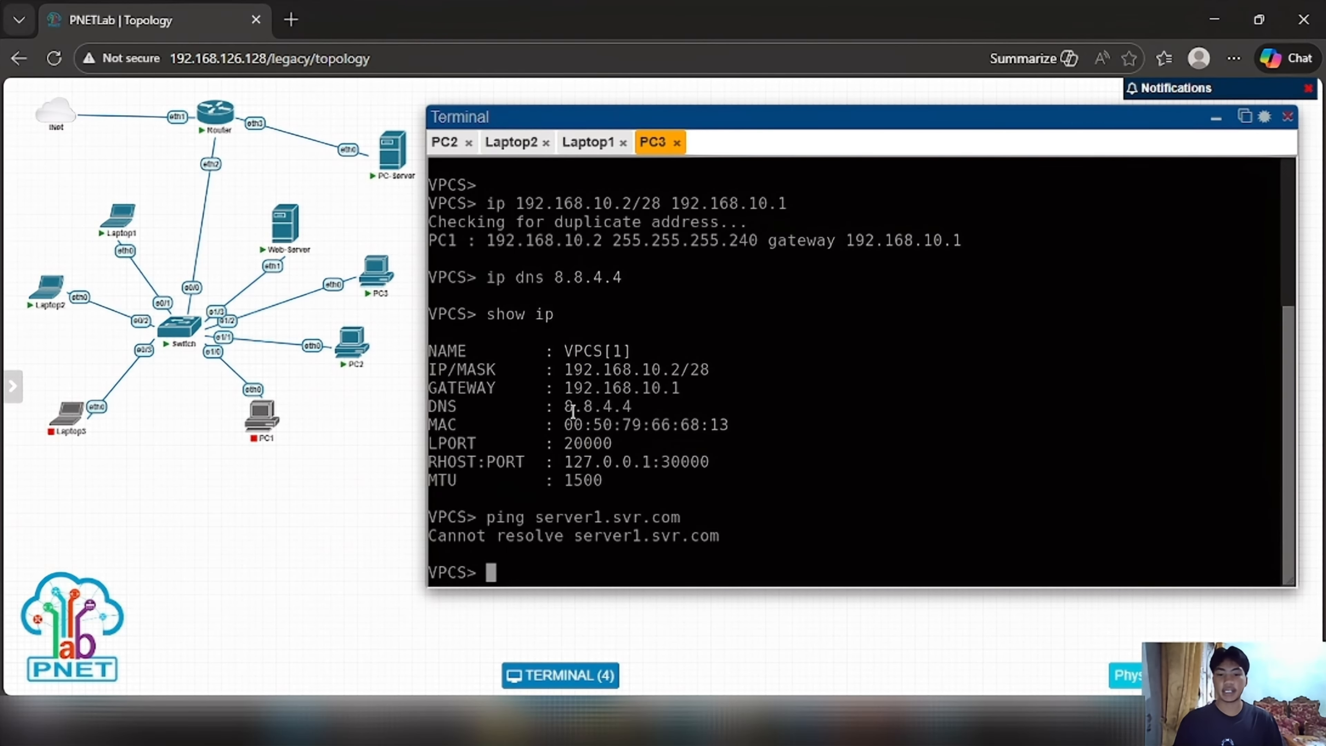
pyautogui.moveTo(576, 406); pyautogui.dragTo(634, 414)
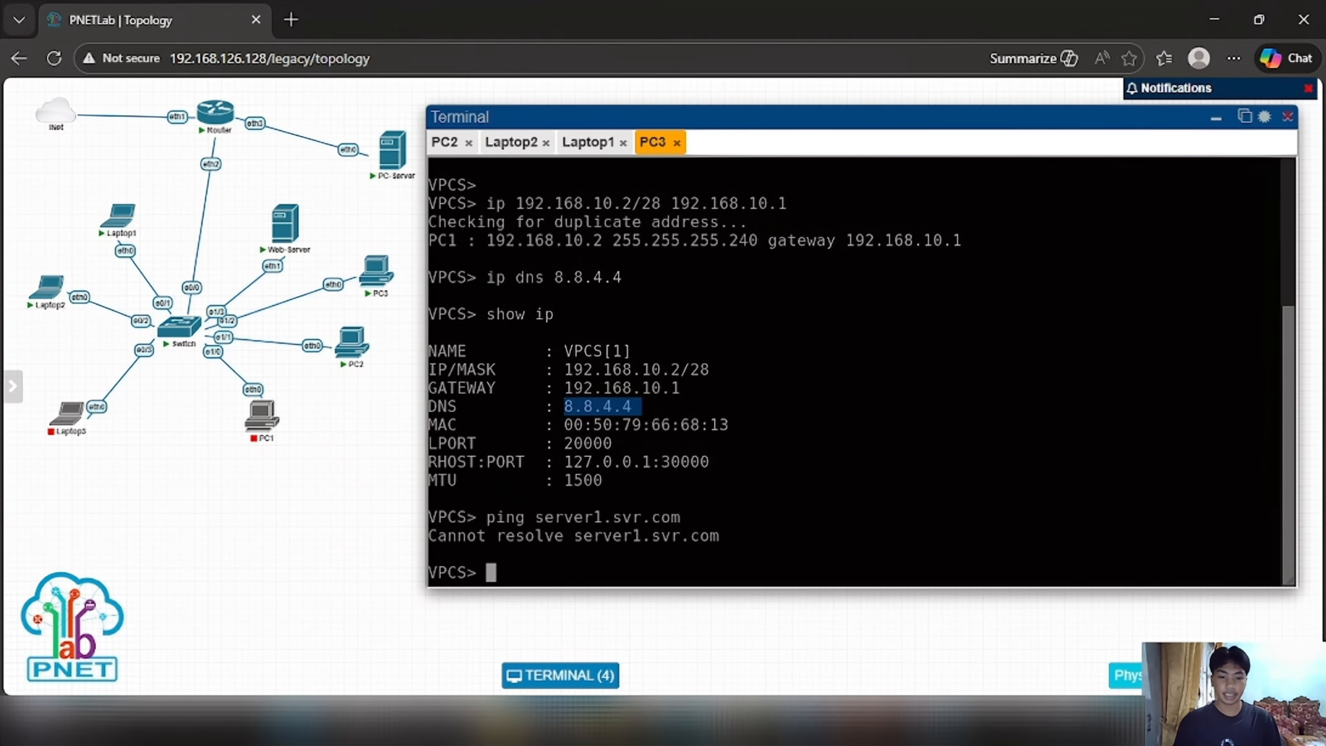
# Step: Switch to WinBox, remove the destination address match from the UDP port 53 redirect rule and save the rule
pyautogui.click(812, 734)
pyautogui.click(835, 324)
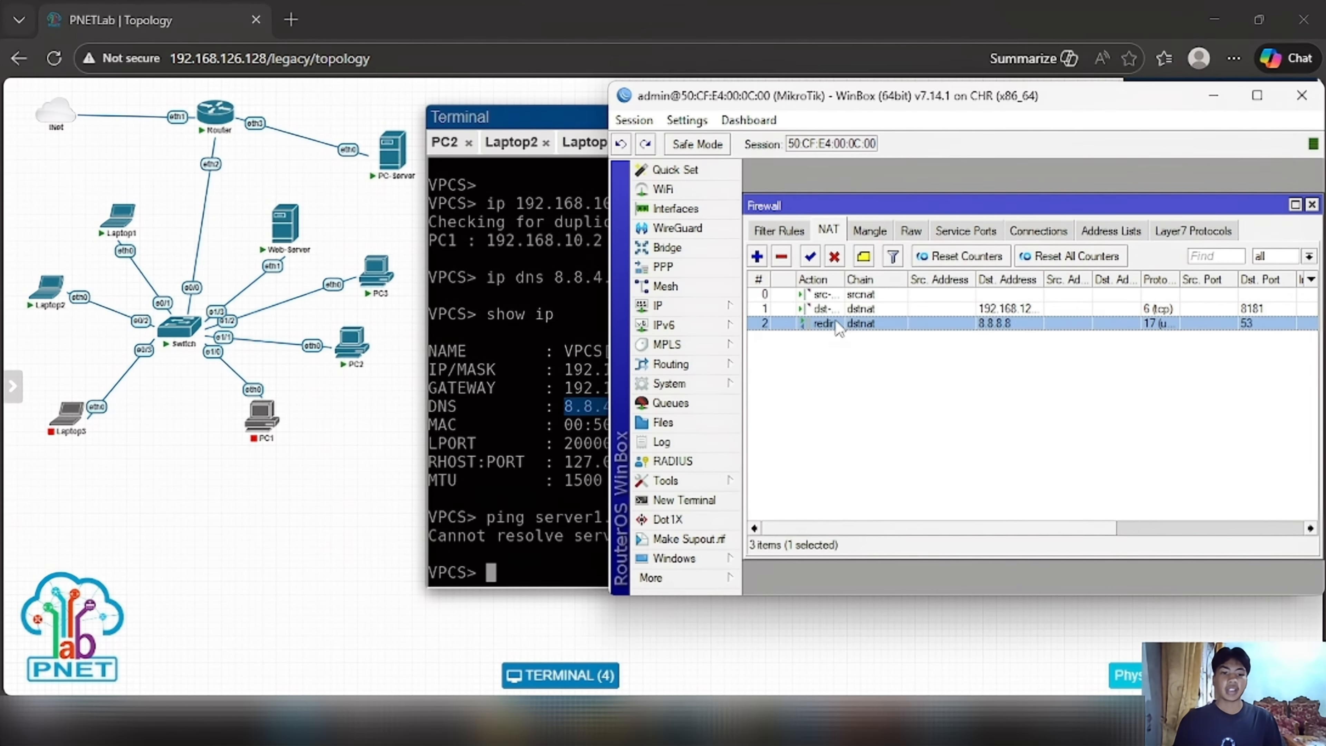
pyautogui.doubleClick(837, 325)
pyautogui.click(888, 200)
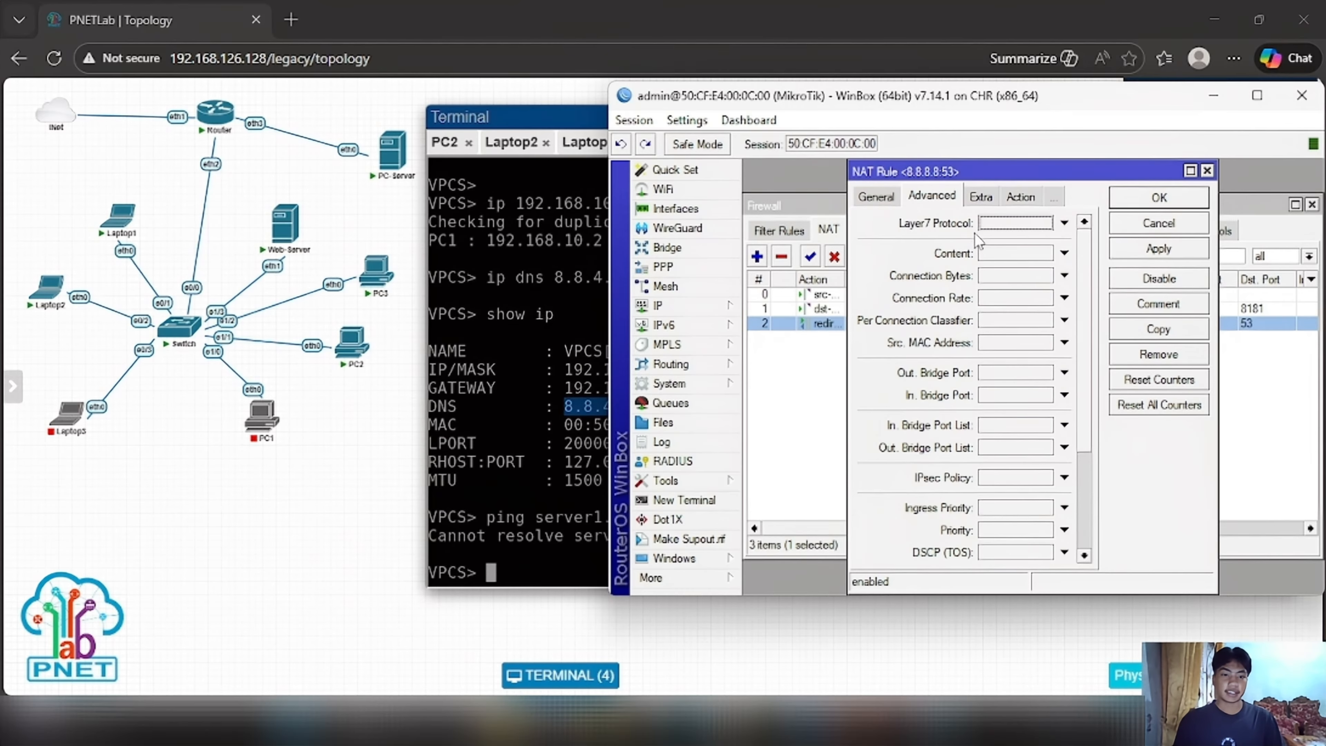
pyautogui.click(877, 197)
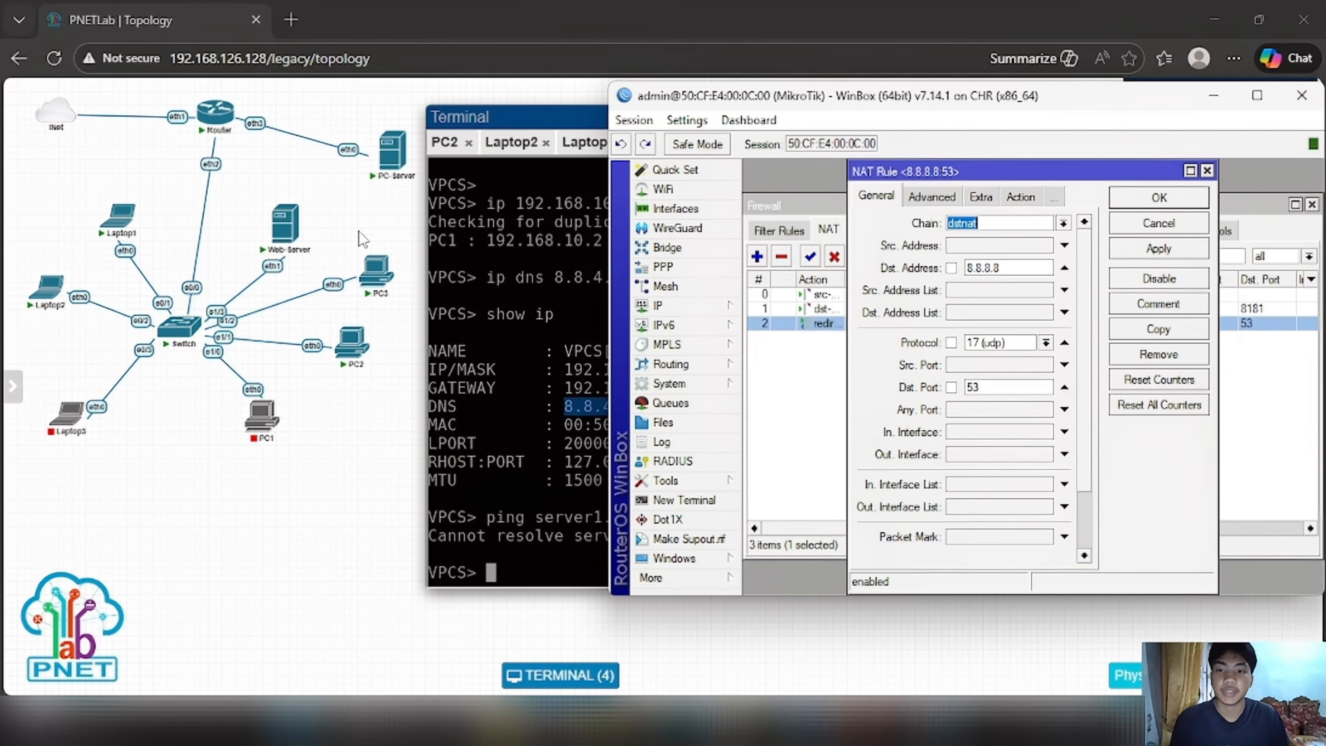
pyautogui.click(509, 340)
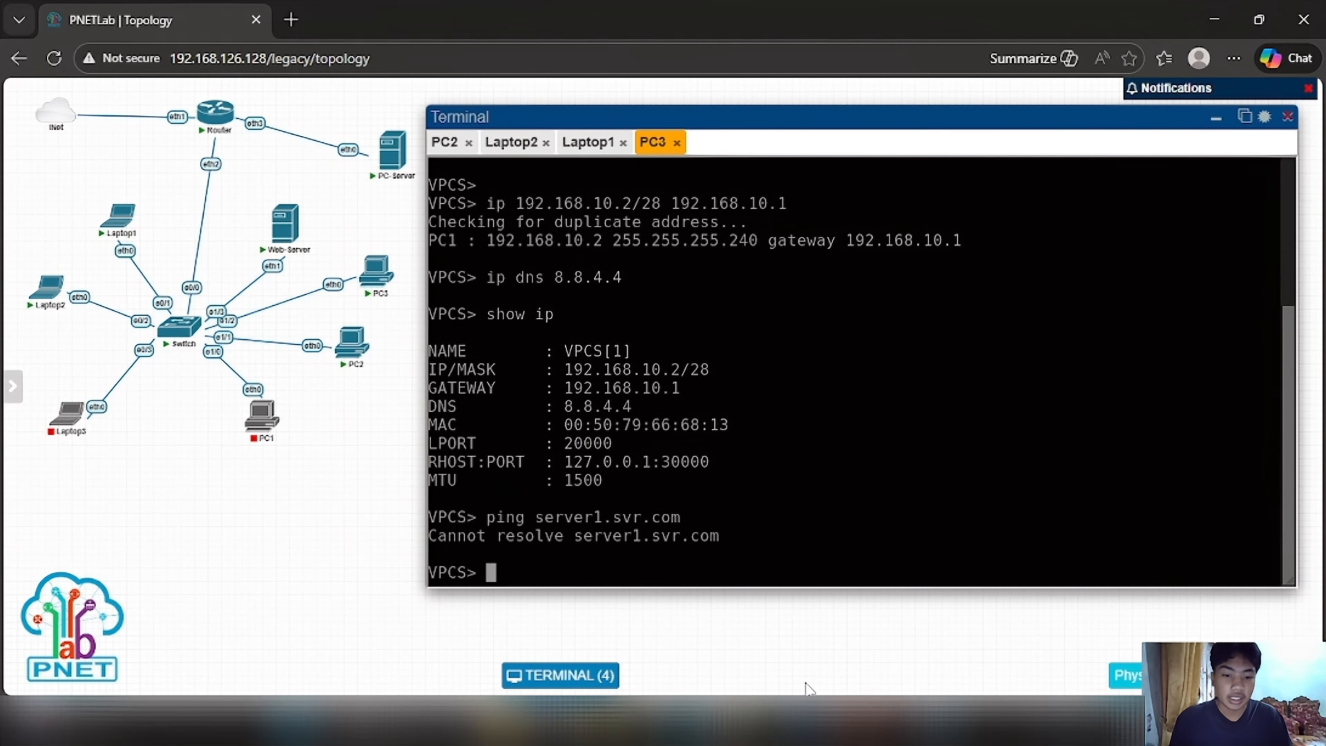
pyautogui.hotkey('alt', 'Tab')
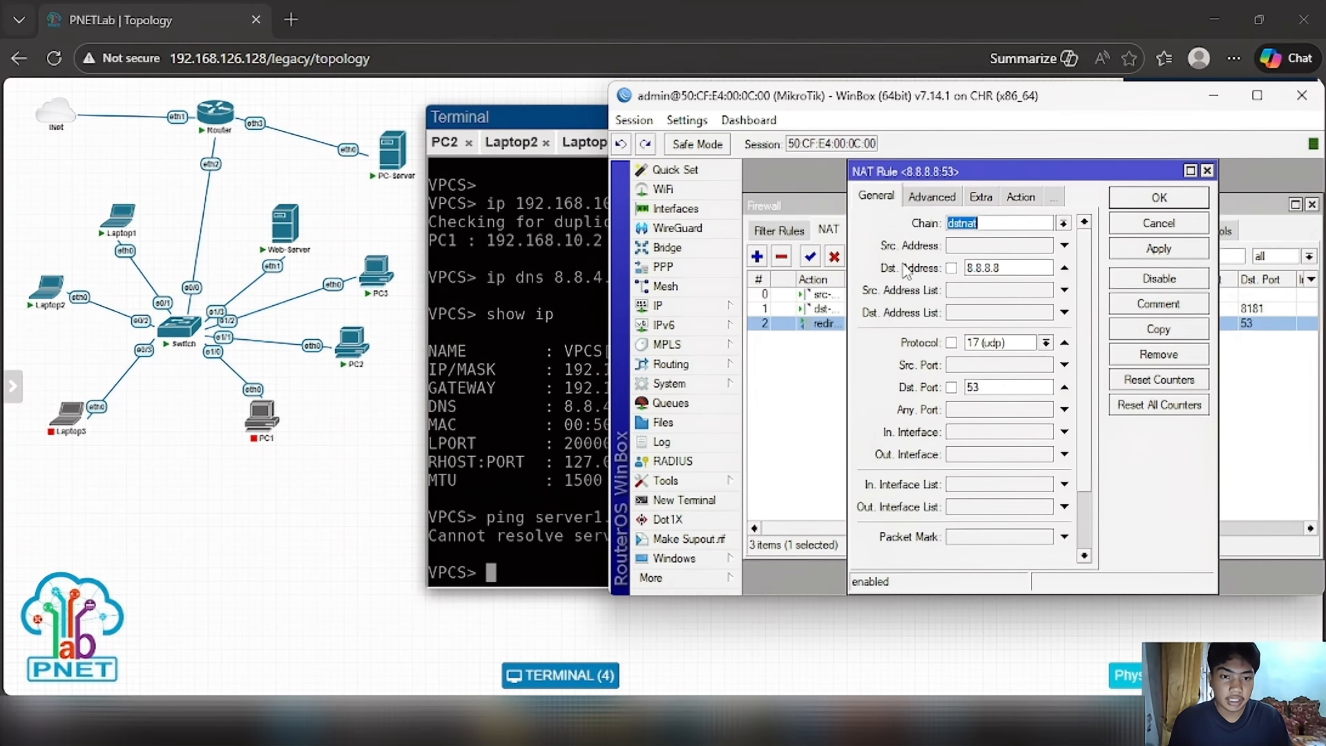
pyautogui.click(1064, 267)
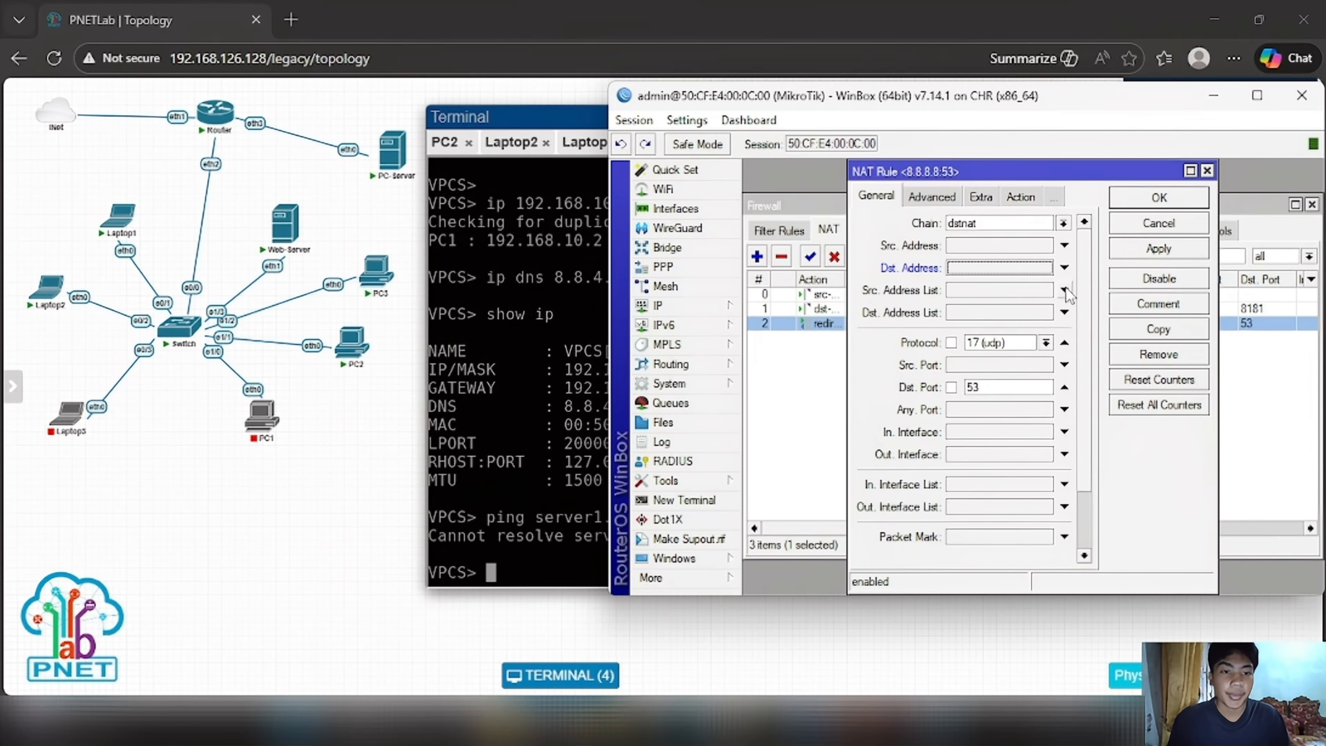
pyautogui.click(1136, 254)
pyautogui.click(1157, 204)
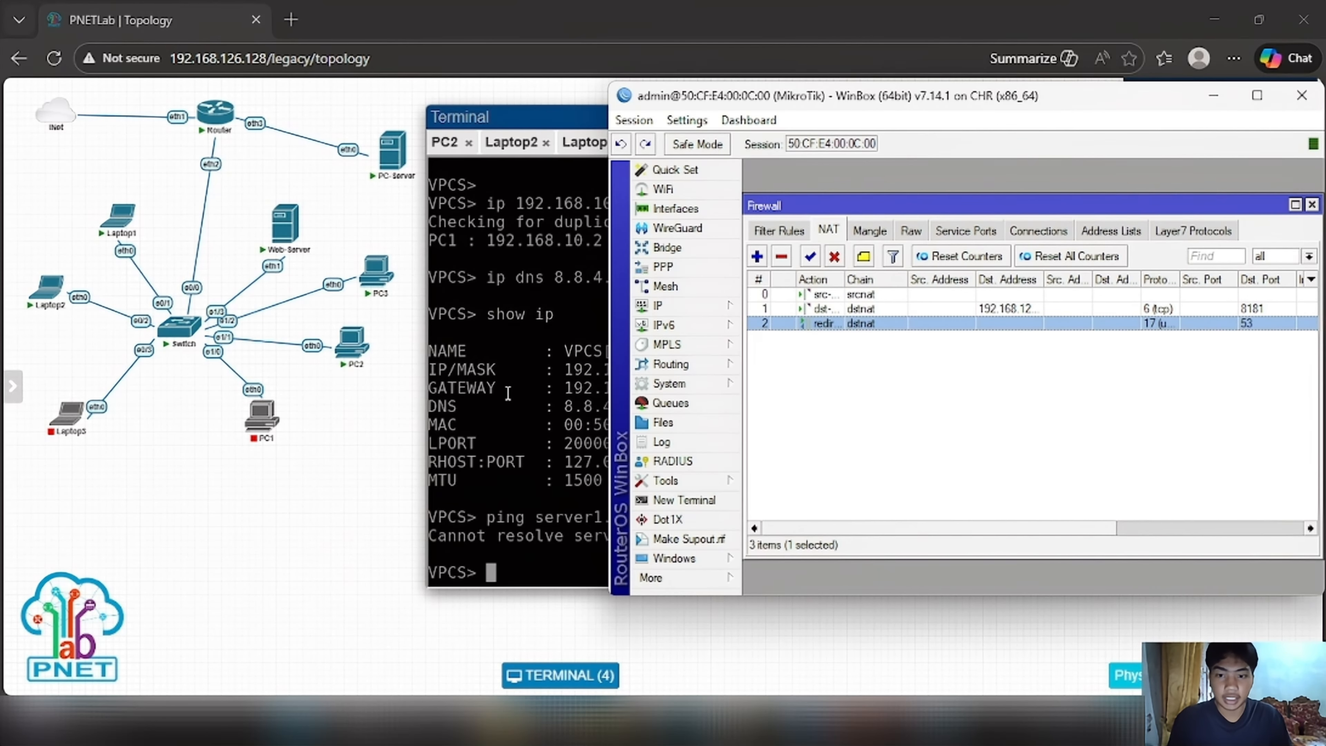
# Step: Switch back to the PNETLab terminal and ping server1.svr.com from Laptop2
pyautogui.click(505, 394)
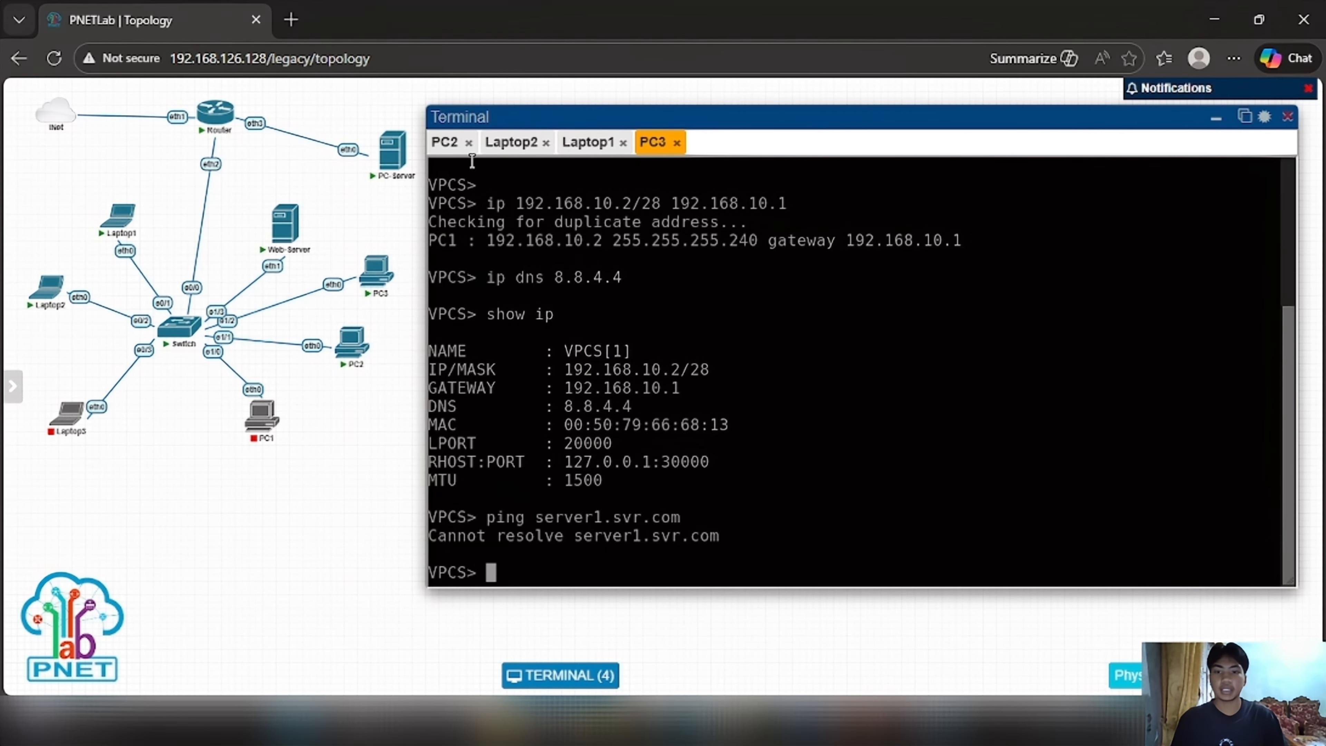
pyautogui.click(497, 148)
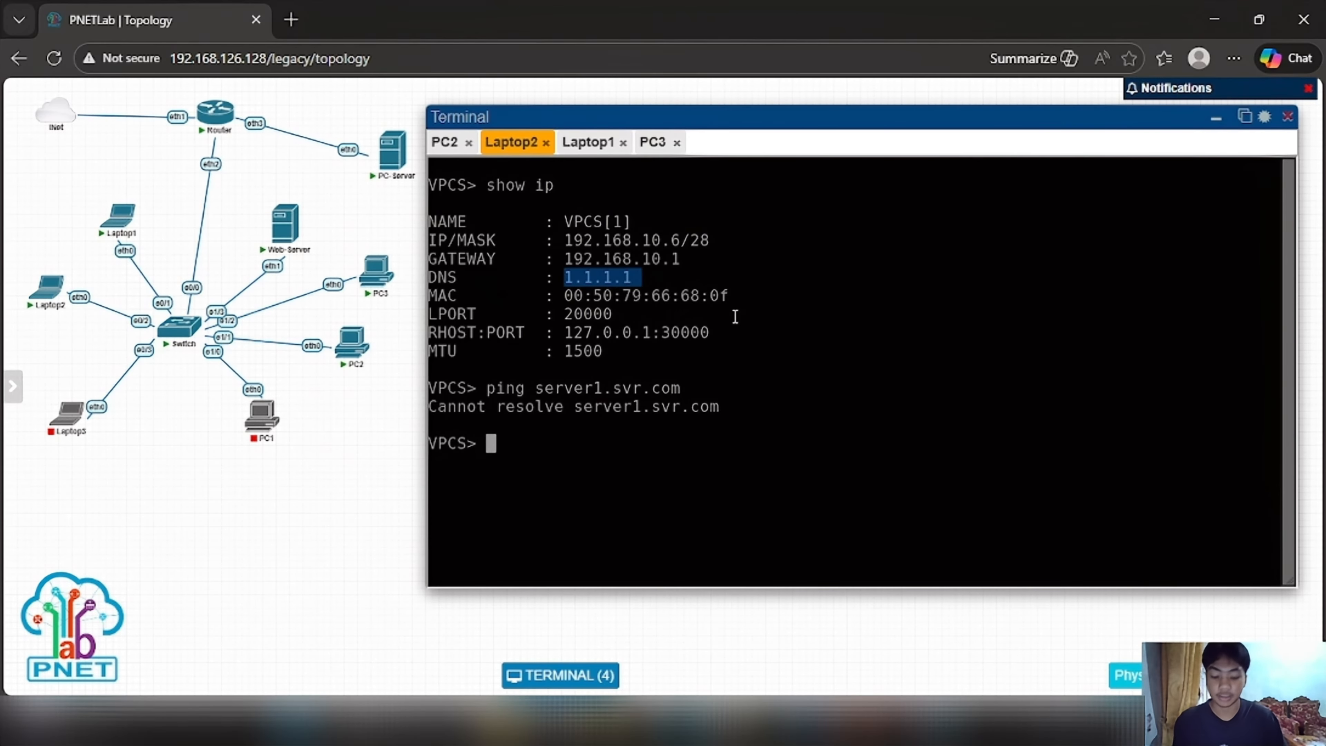
pyautogui.write('ping ')
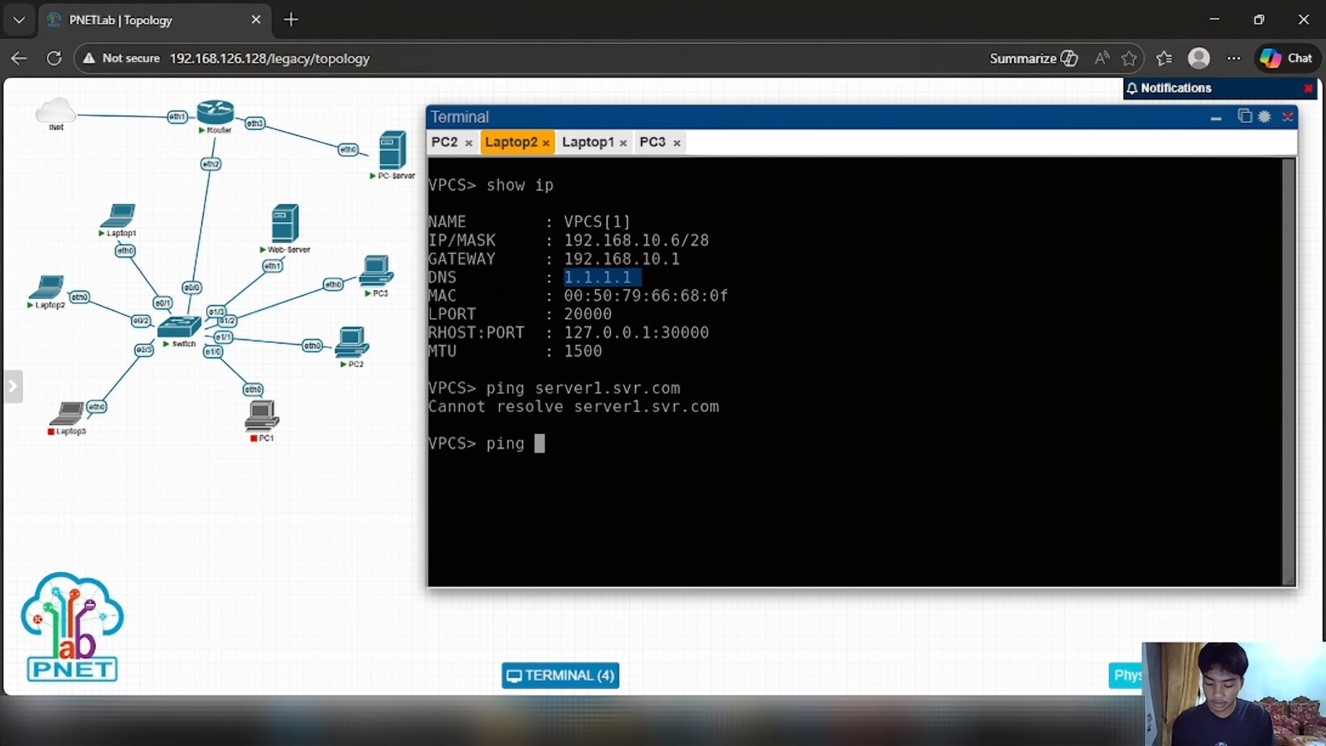
pyautogui.write('server1')
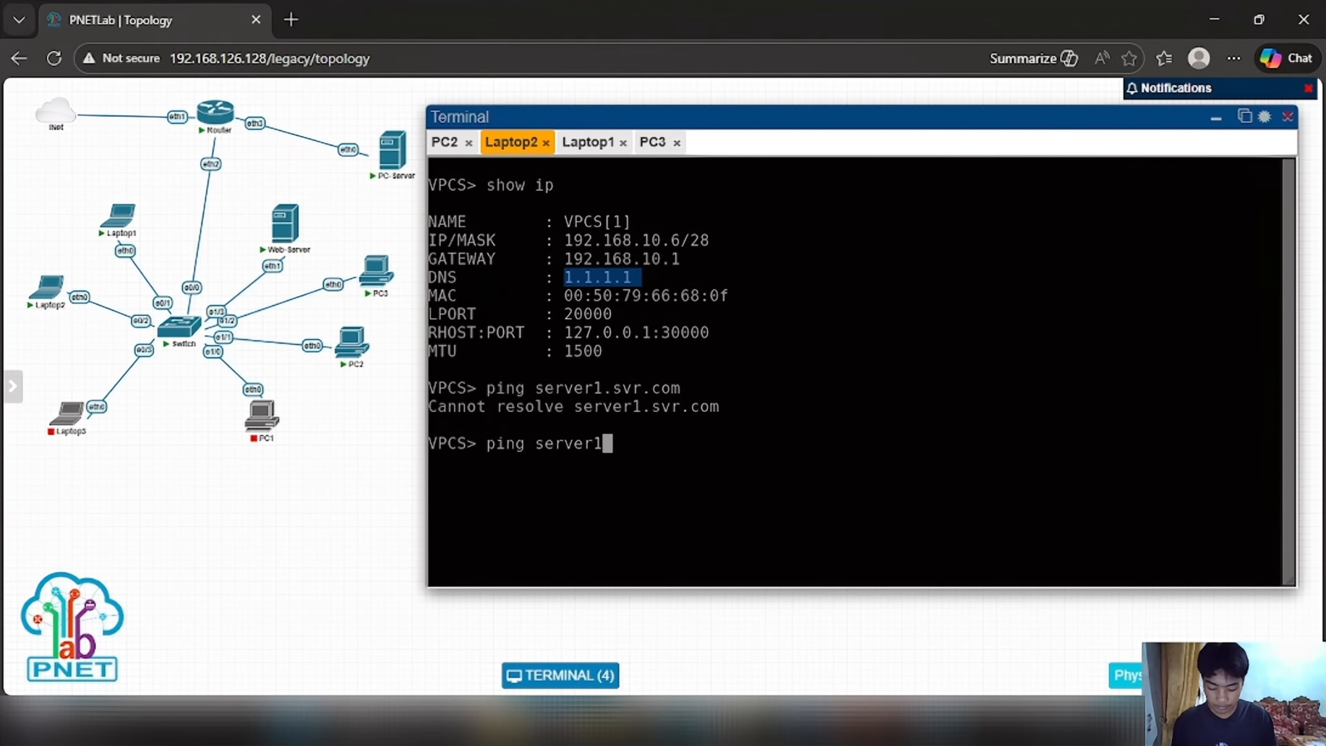
pyautogui.write('.svr.co')
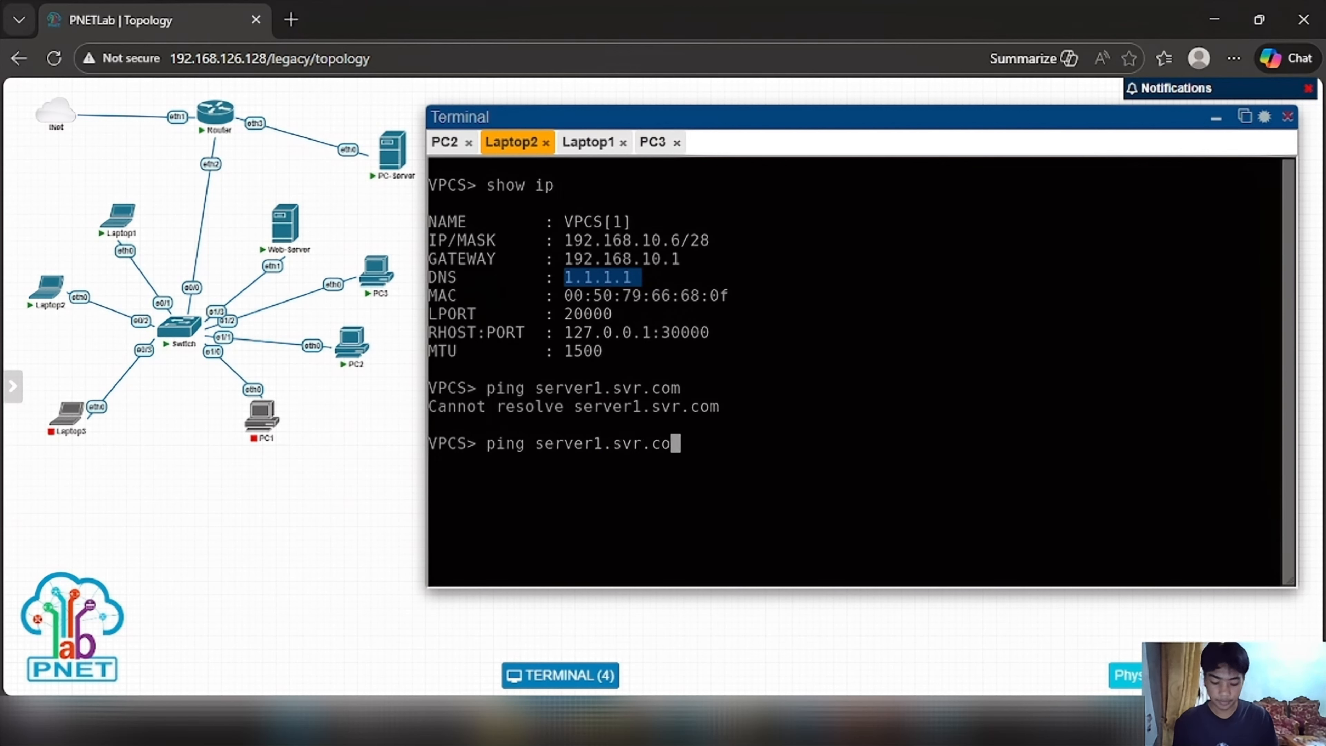
pyautogui.write('m')
pyautogui.press('Return')
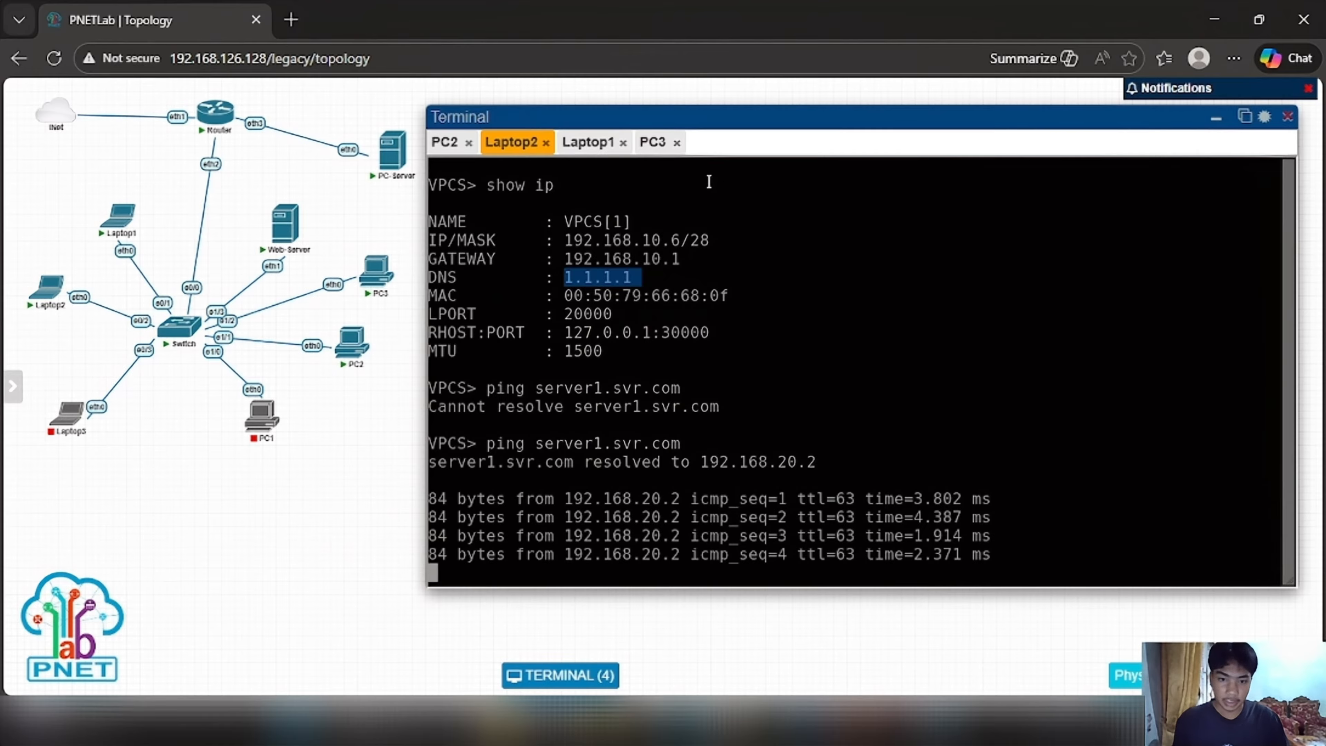
# Step: Ping server1.svr.com from Laptop1
pyautogui.click(588, 141)
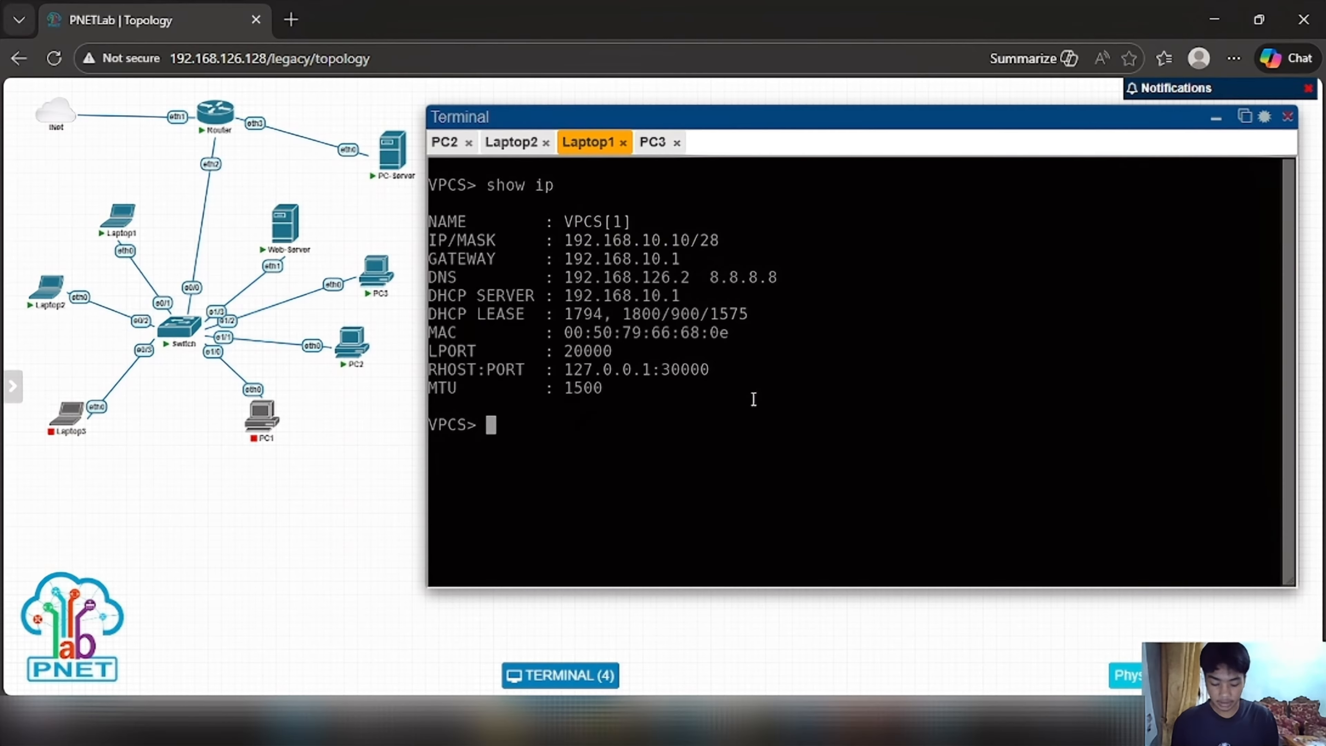
pyautogui.write('ping serve')
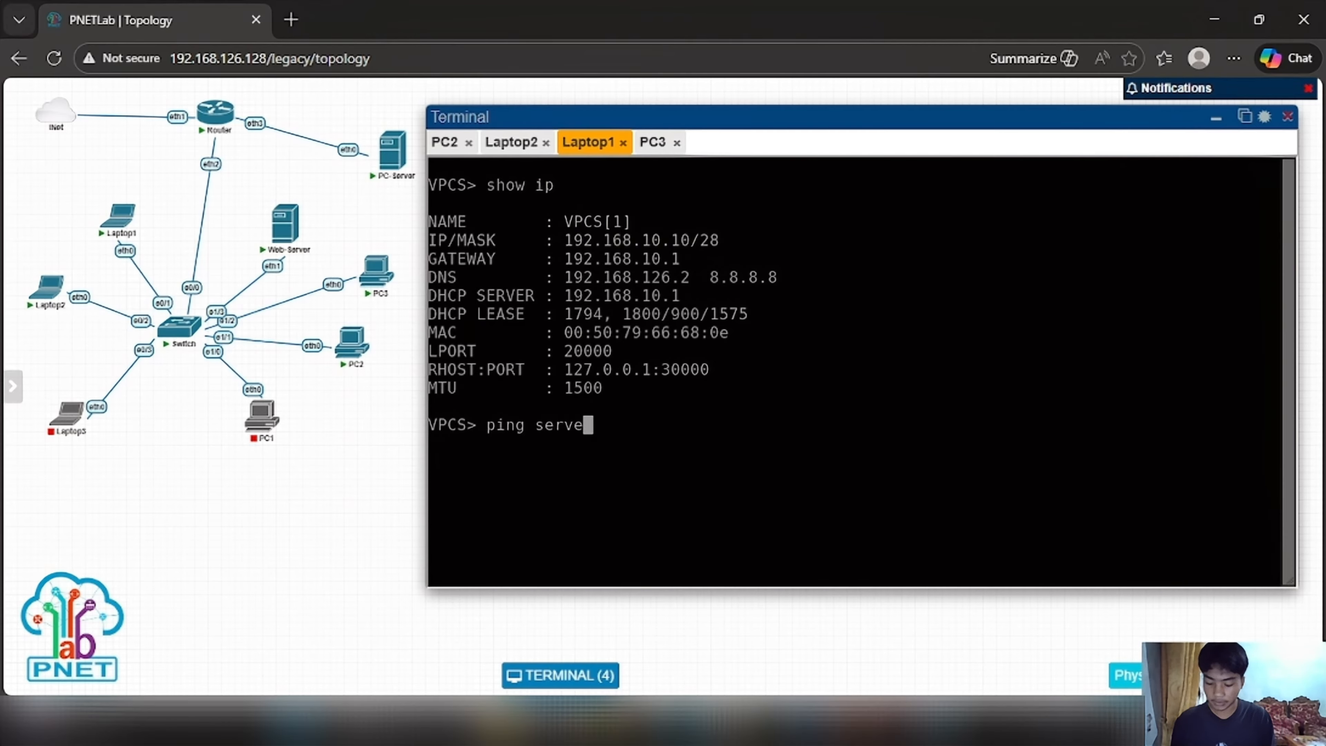
pyautogui.write('r1.')
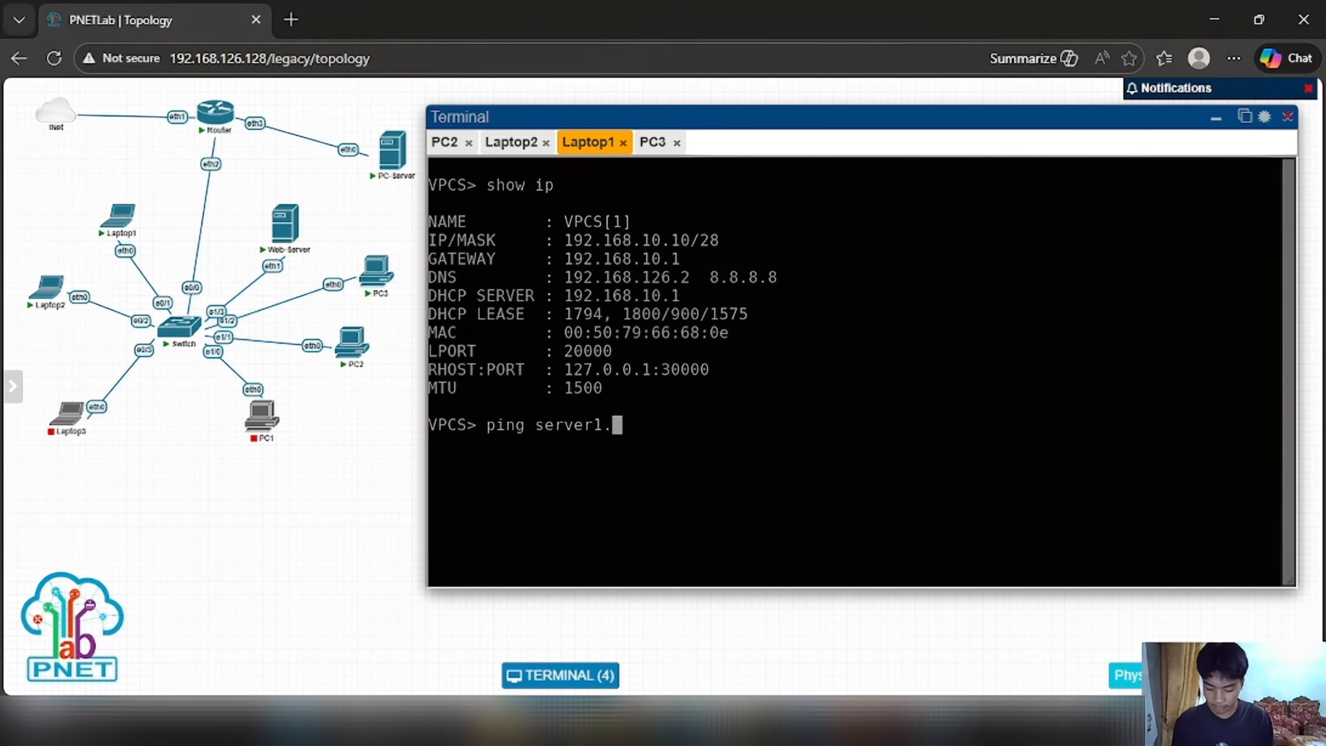
pyautogui.write('svr')
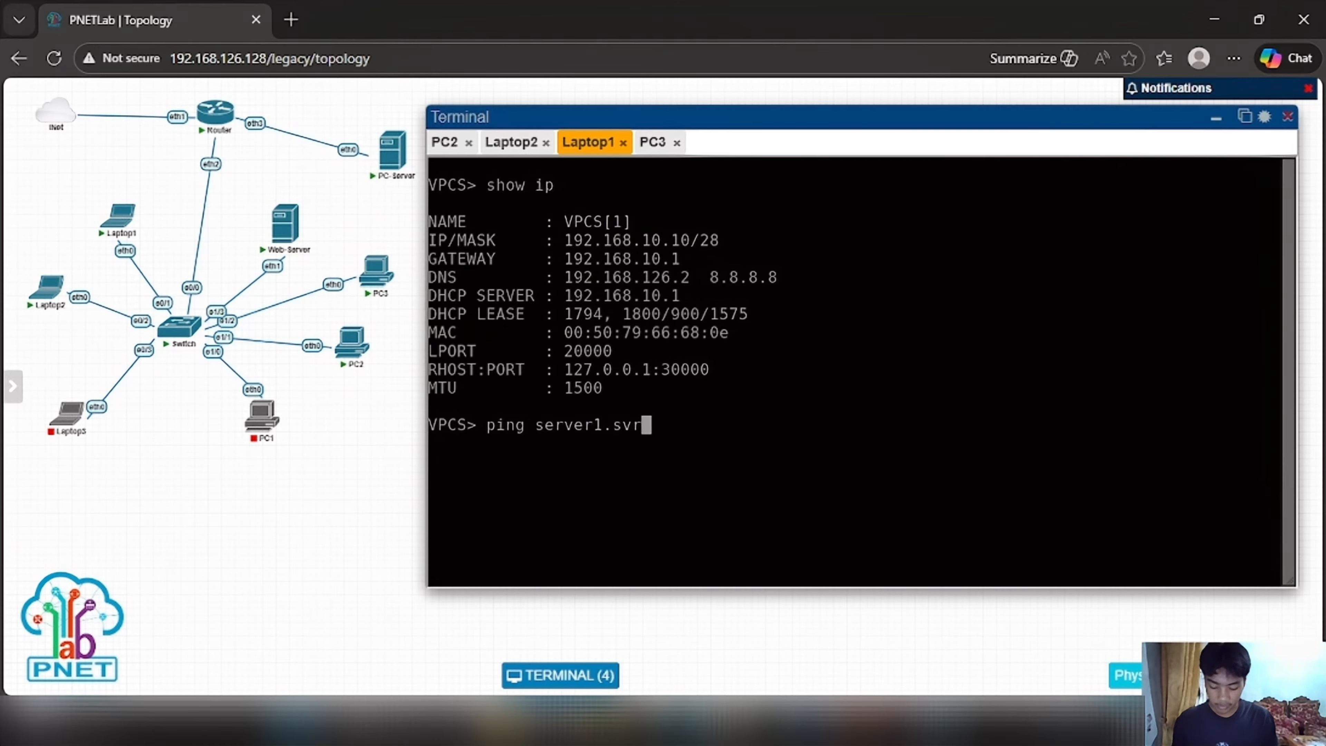
pyautogui.write('.conm')
pyautogui.press('BackSpace')
pyautogui.press('BackSpace')
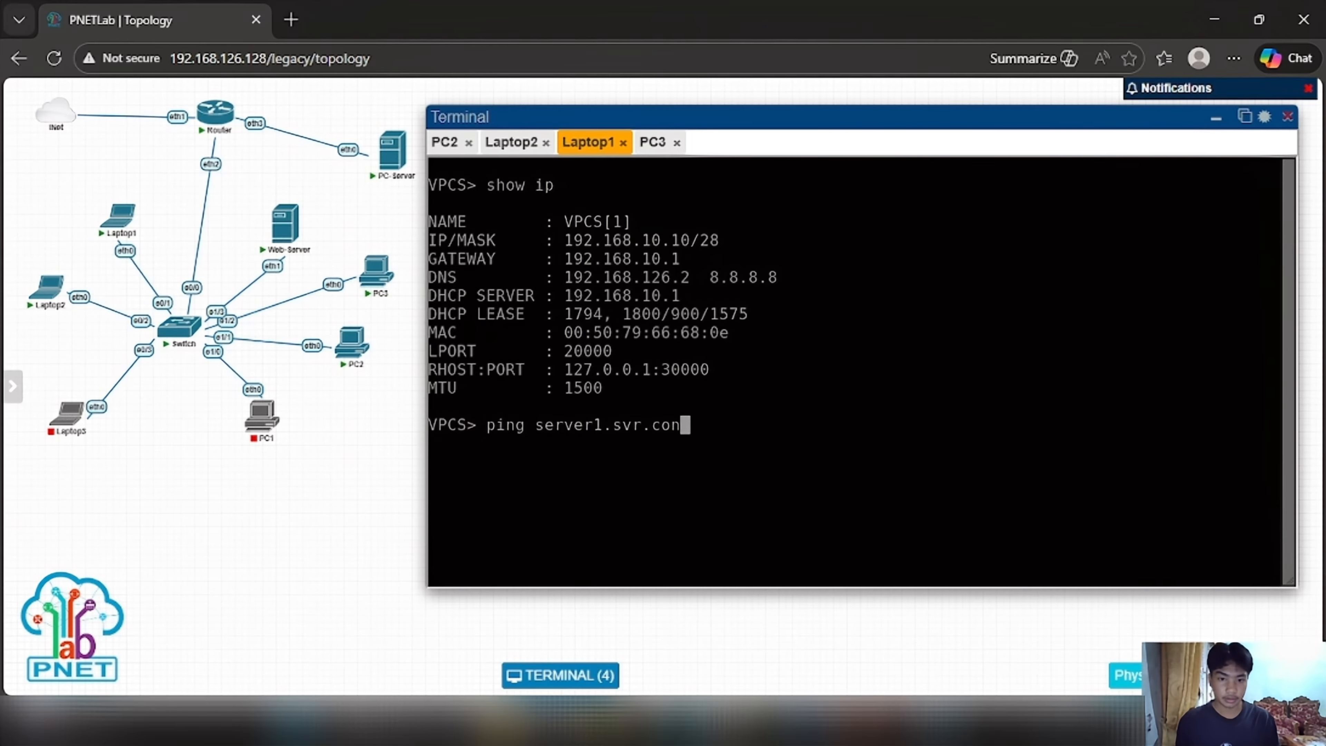
pyautogui.write('m')
pyautogui.press('Return')
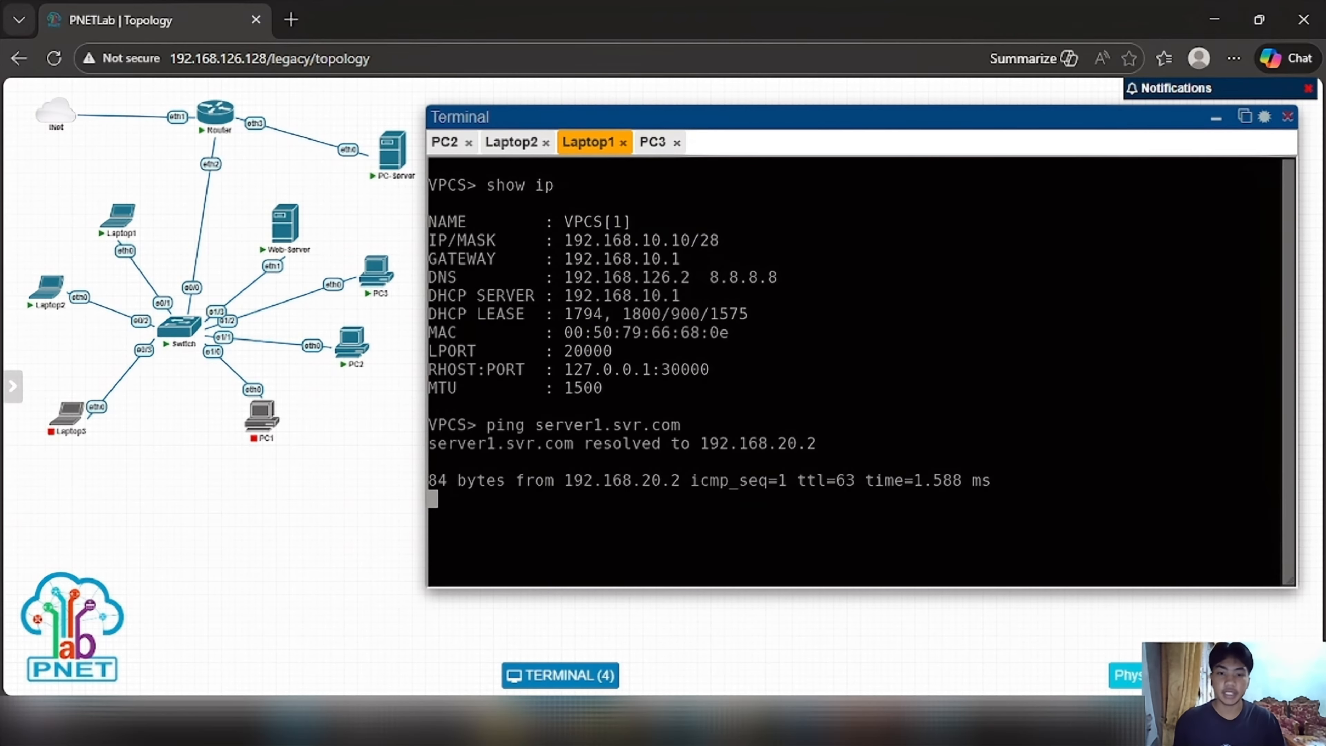
# Step: Repeat the ping to server1.svr.com from PC3 and from PC2
pyautogui.click(653, 142)
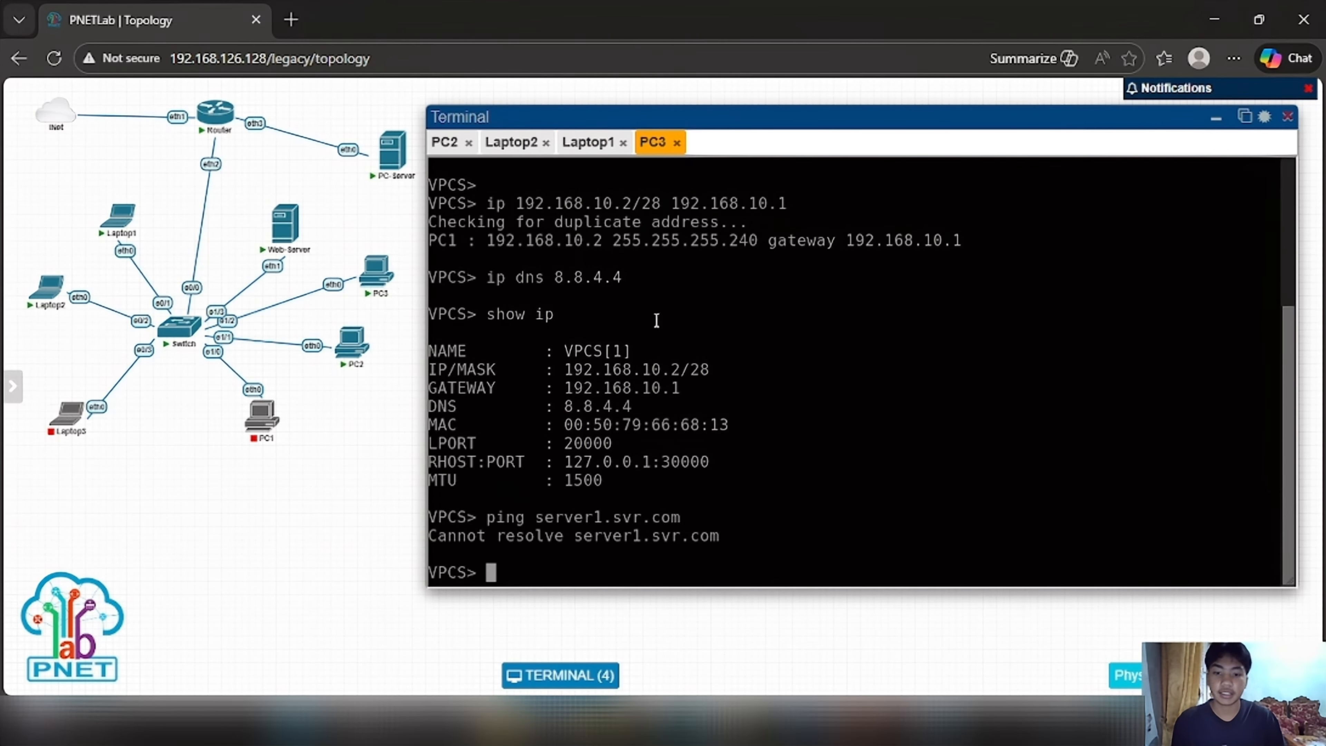
pyautogui.press('Up')
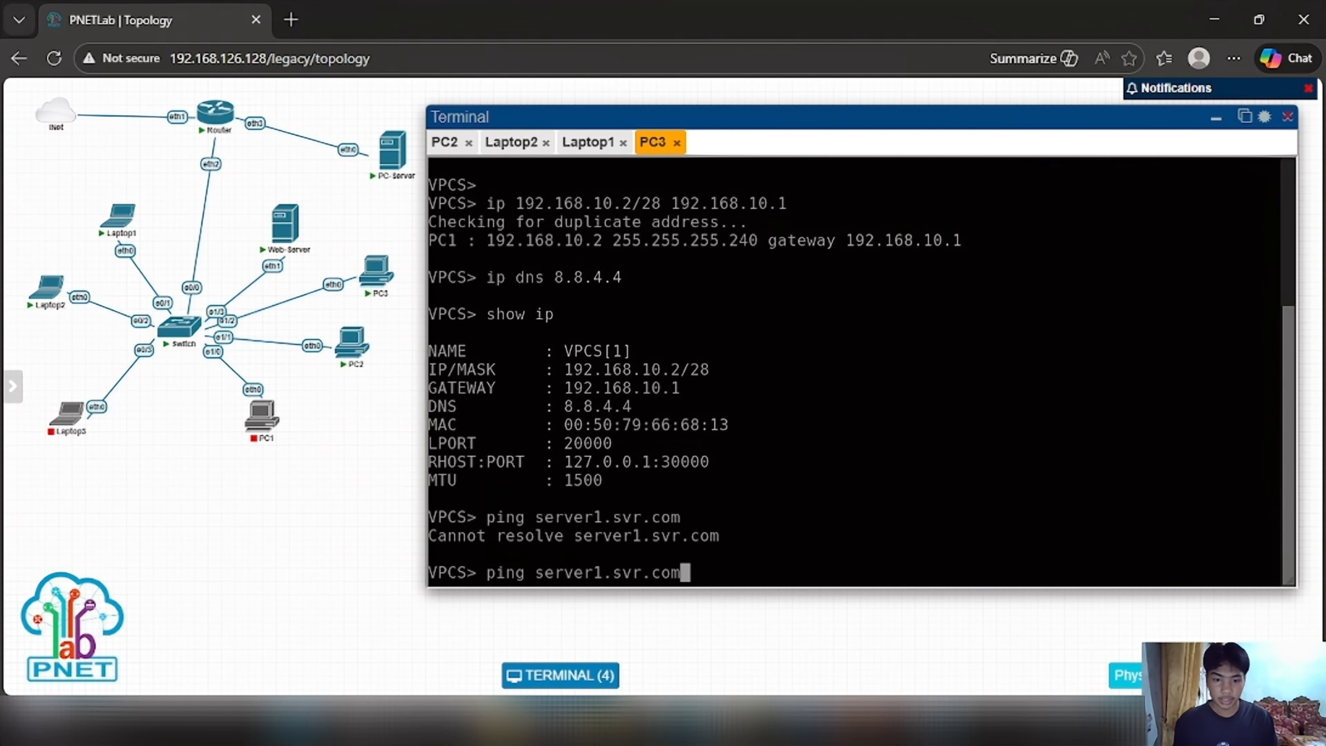
pyautogui.press('Return')
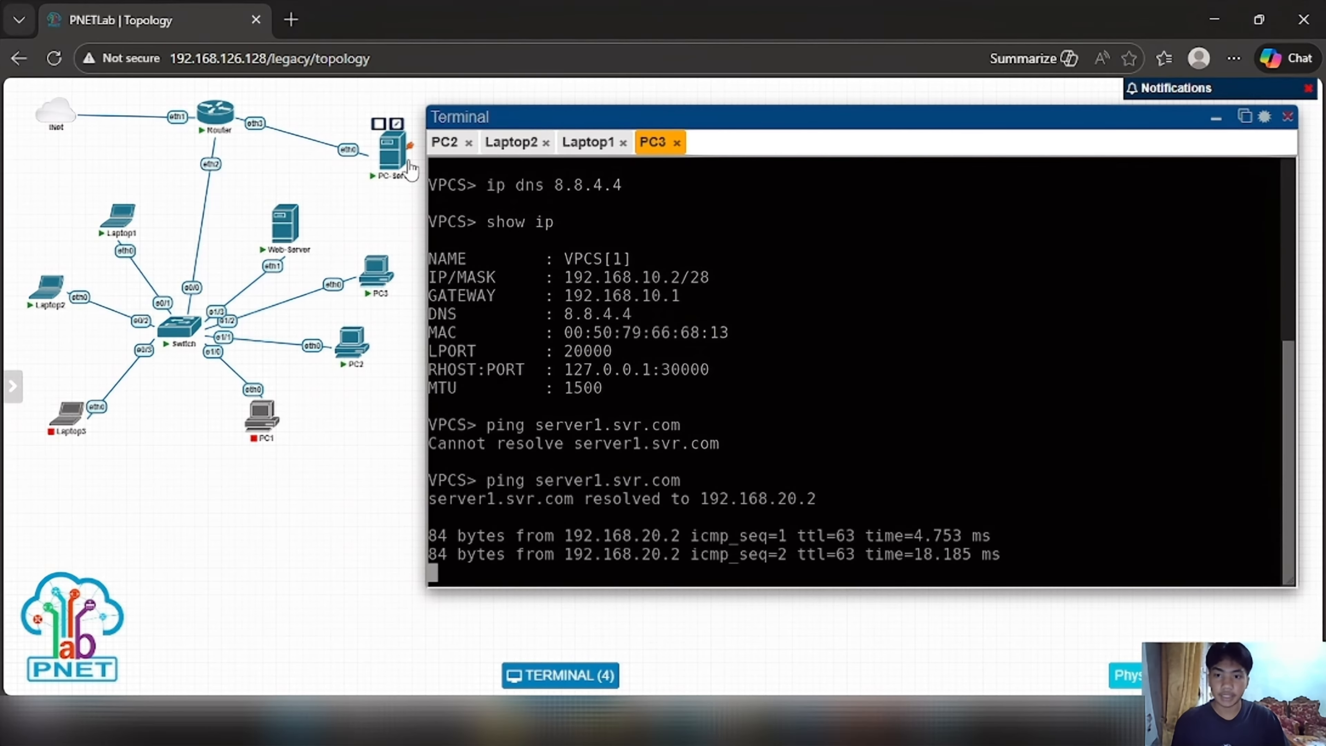
pyautogui.click(456, 149)
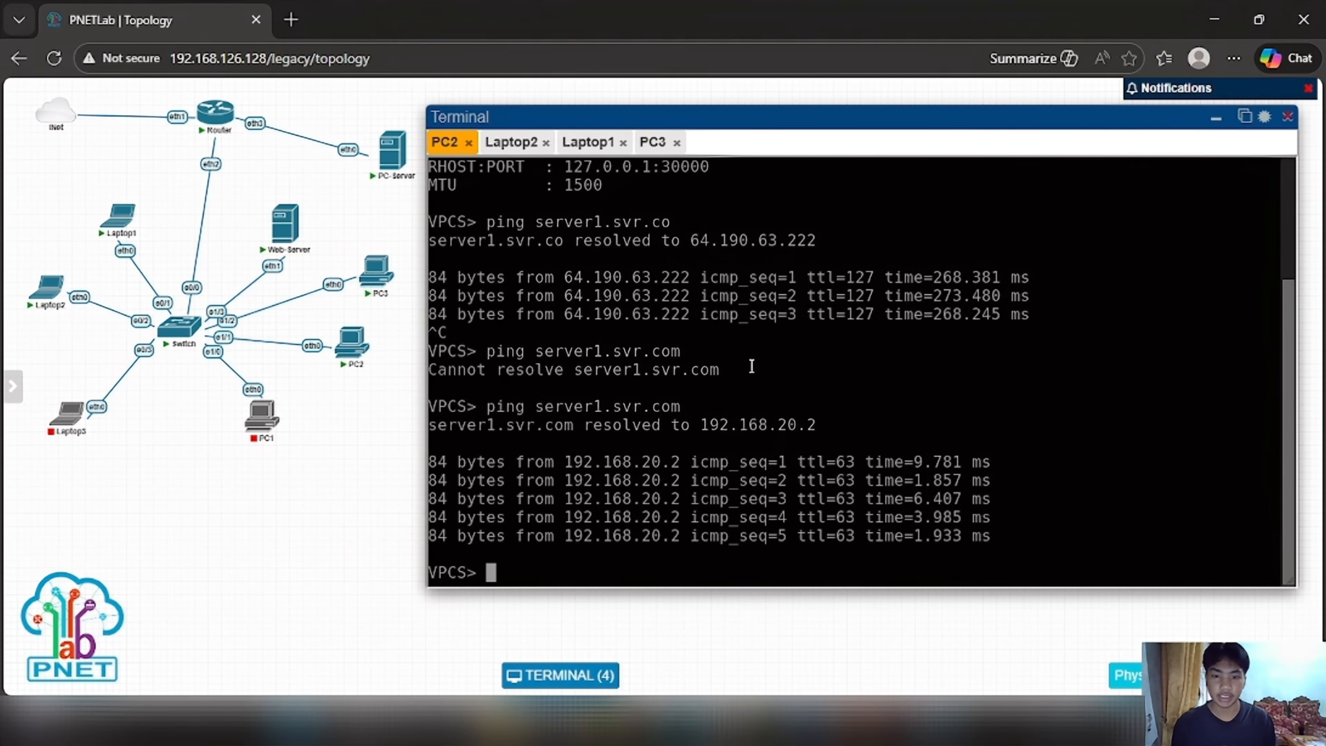
pyautogui.press('Up')
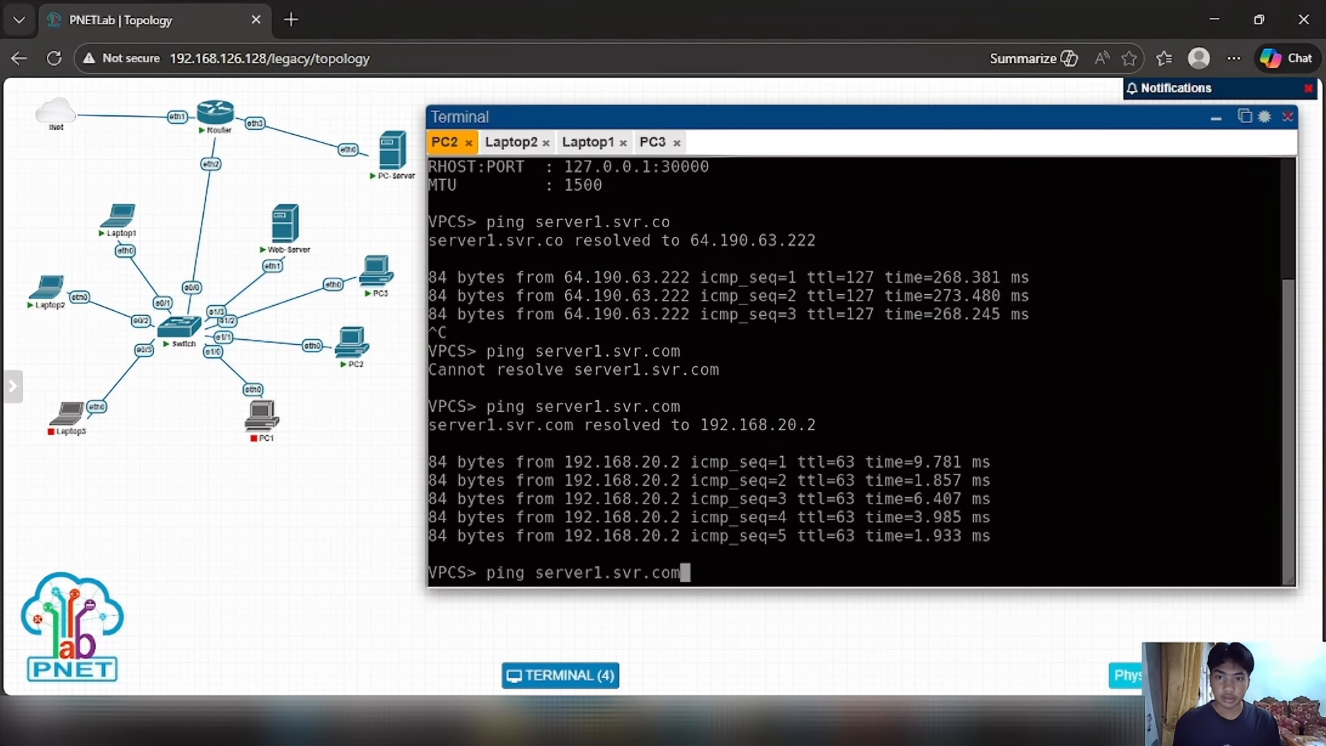
pyautogui.press('Return')
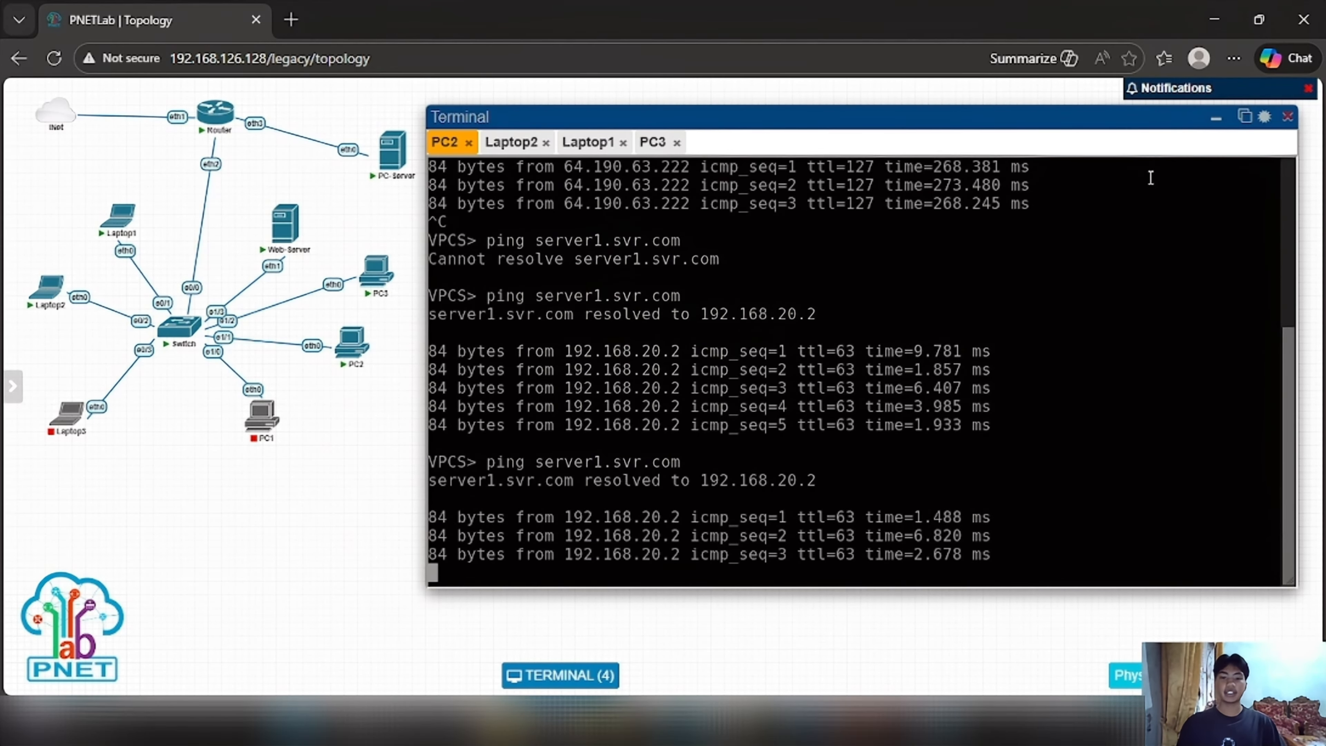
# Step: Minimize the terminal, switch to WinBox and review the general and action settings of the UDP port 53 redirect rule
pyautogui.click(1214, 118)
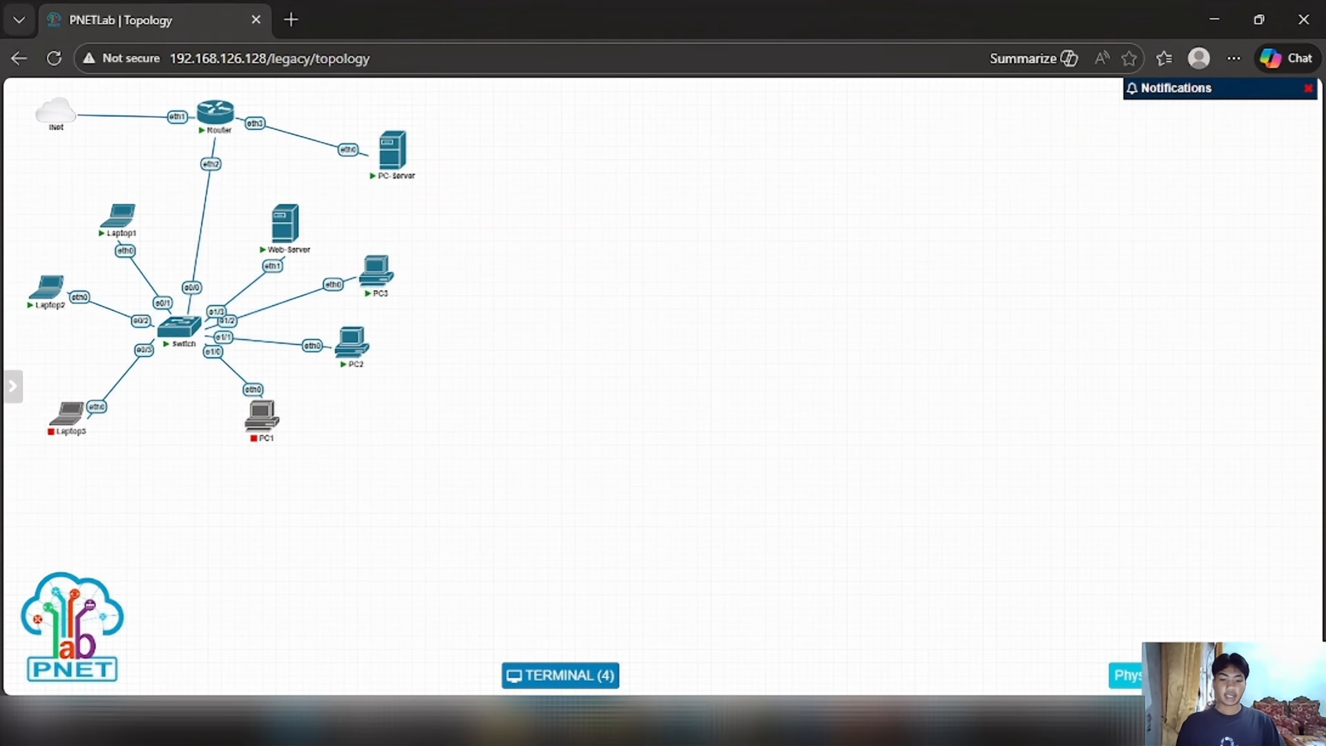
pyautogui.click(816, 729)
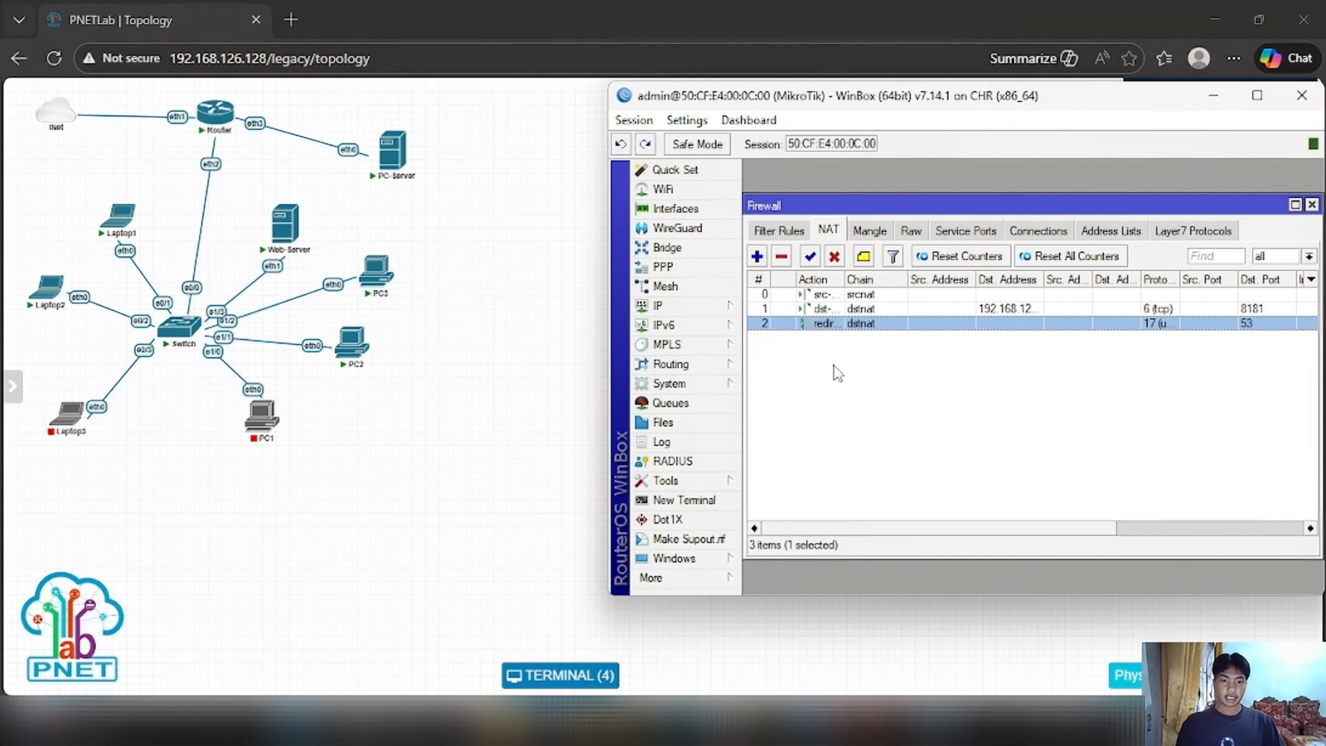
pyautogui.doubleClick(824, 324)
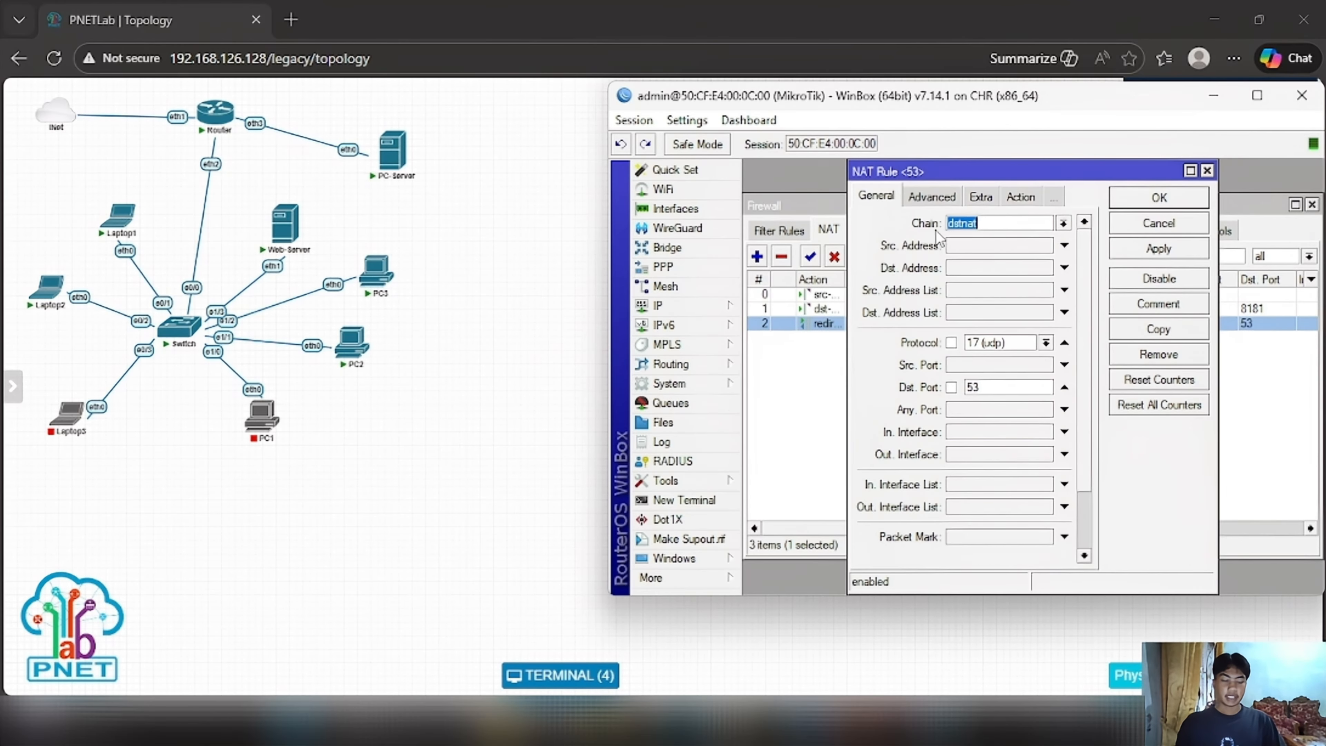
pyautogui.click(1021, 197)
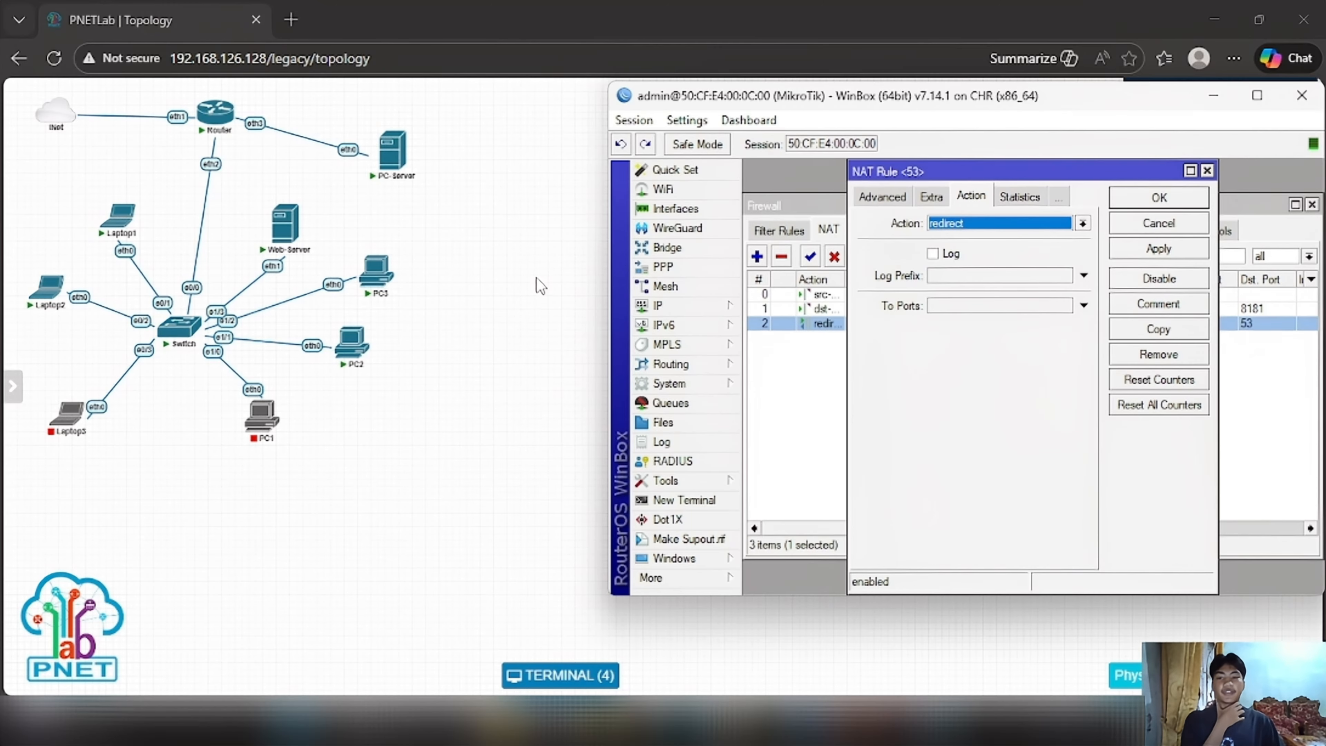
pyautogui.moveTo(281, 218)
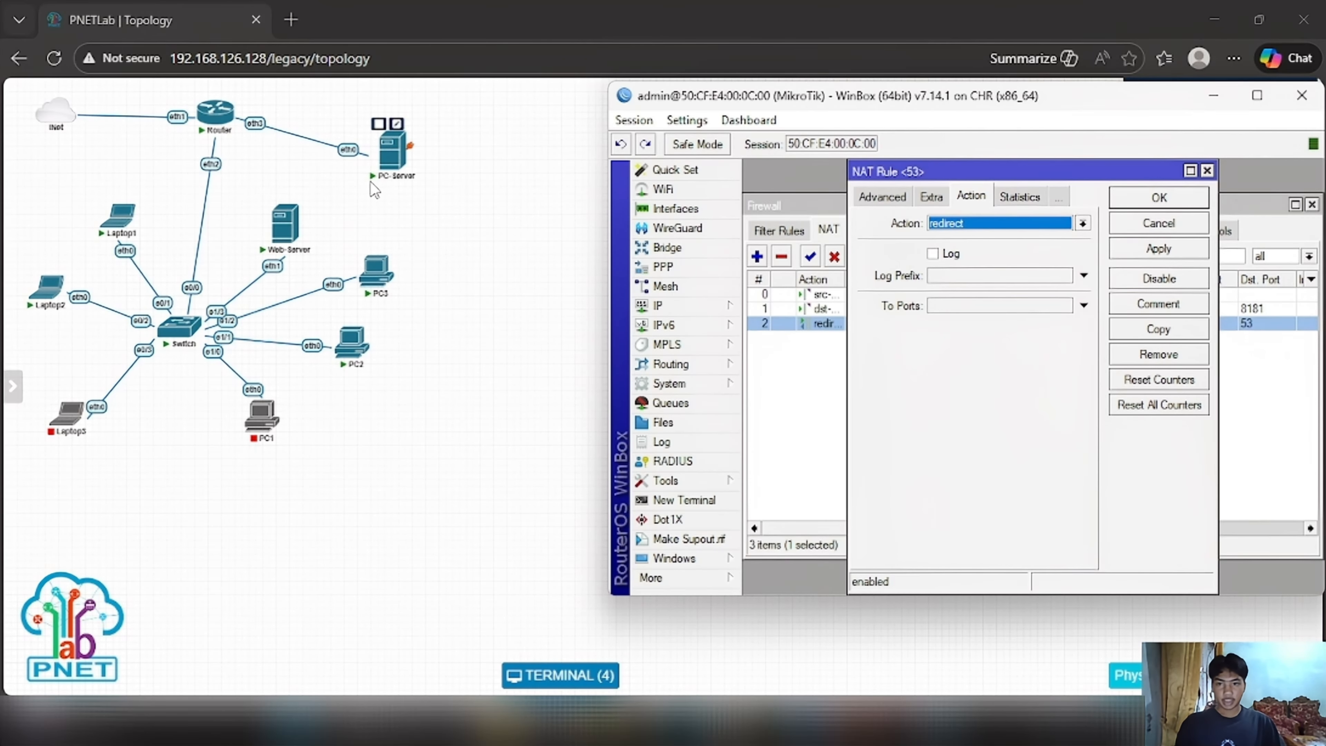
# Step: Close the NAT rule and the Firewall window in WinBox
pyautogui.click(1207, 171)
pyautogui.click(1312, 204)
pyautogui.click(849, 727)
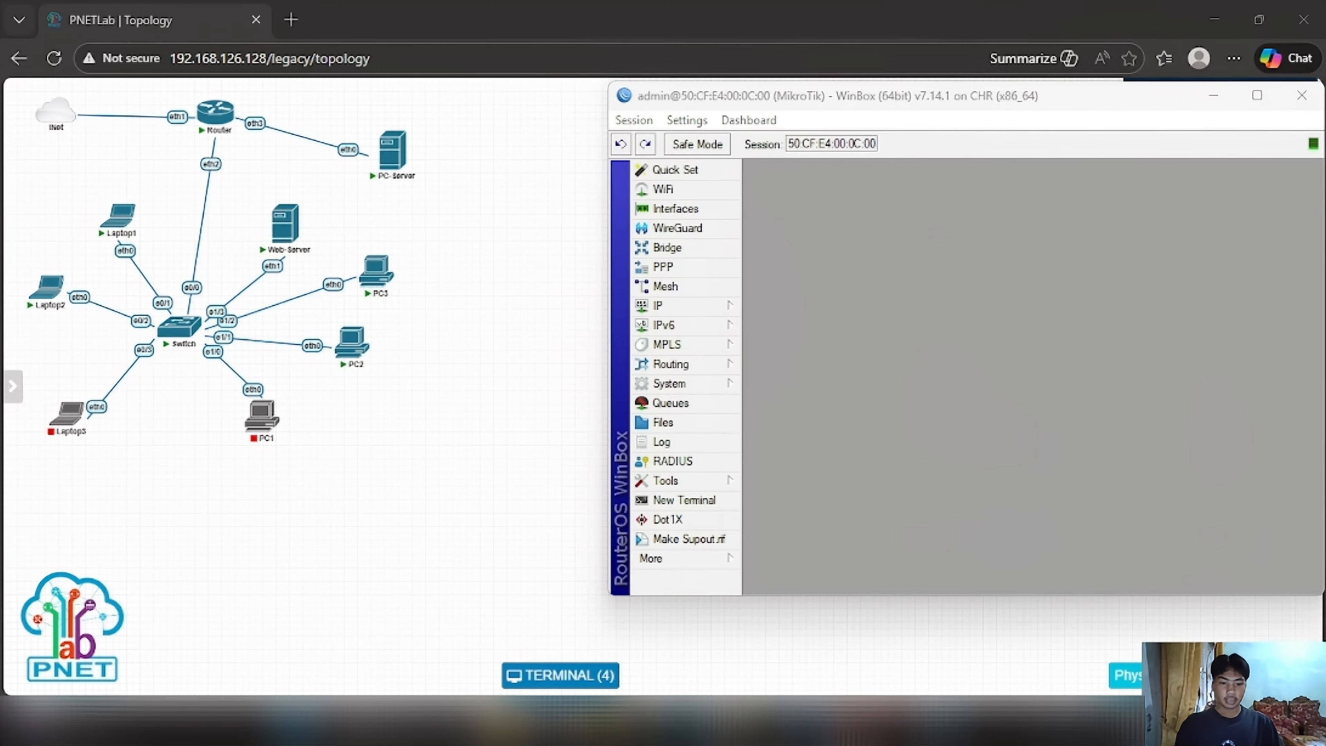